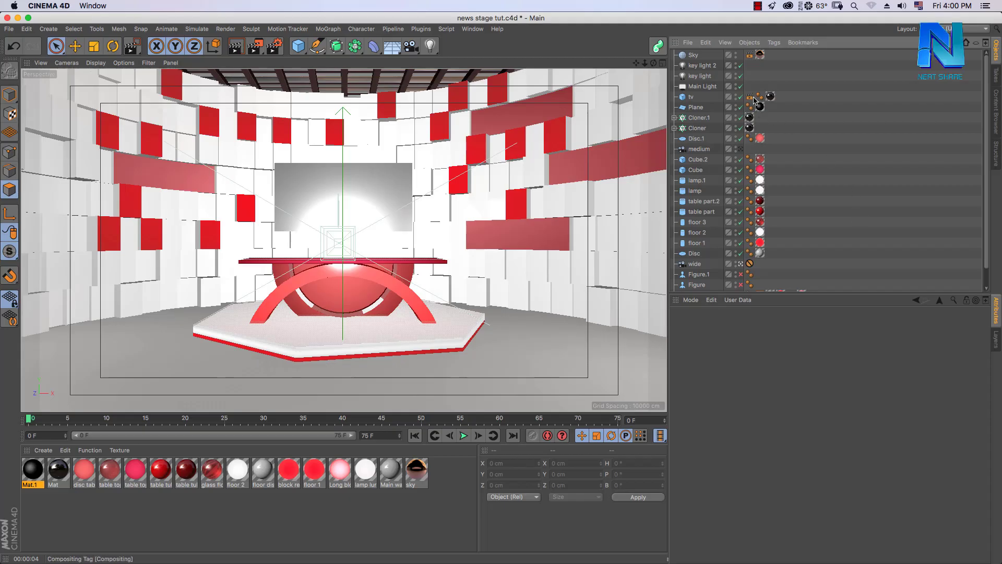
# Check the Disc.1 compositing tag settings, then render the active camera view in the viewport
pyautogui.click(755, 99)
pyautogui.click(801, 136)
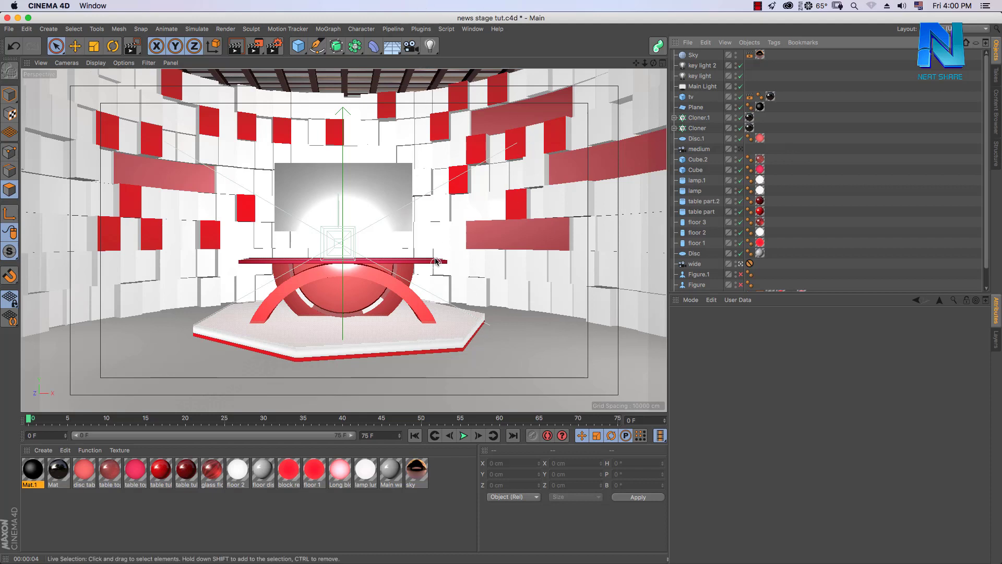
pyautogui.click(232, 52)
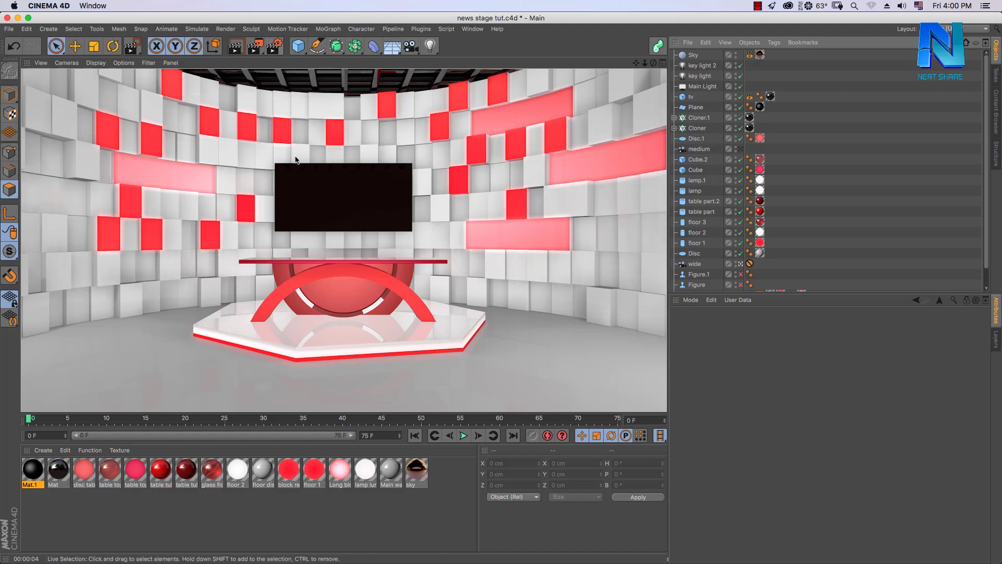
# Confirm Render Settings output stays at 1920×1080, 25 fps, with the Current Frame range
pyautogui.click(274, 48)
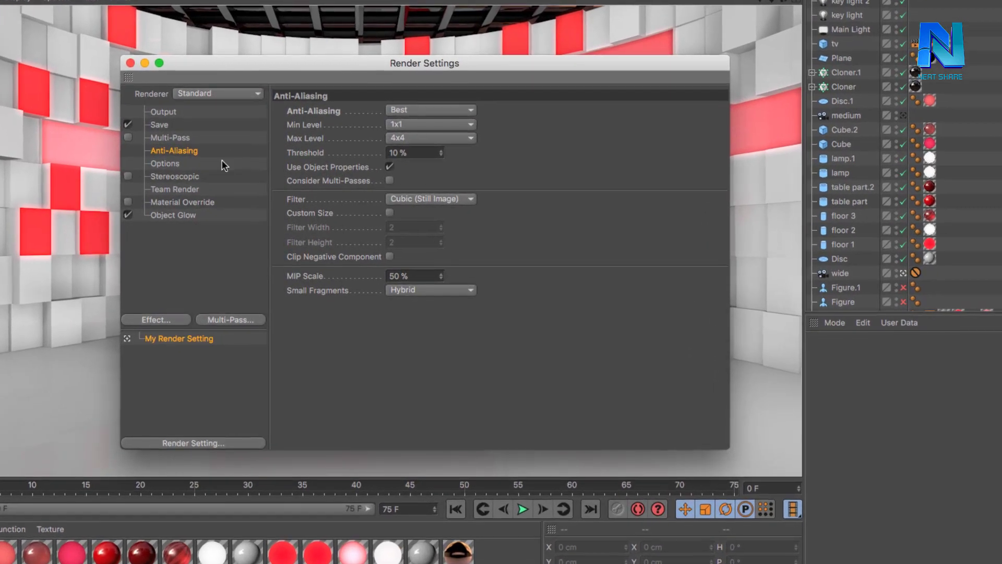
pyautogui.click(164, 127)
pyautogui.click(165, 113)
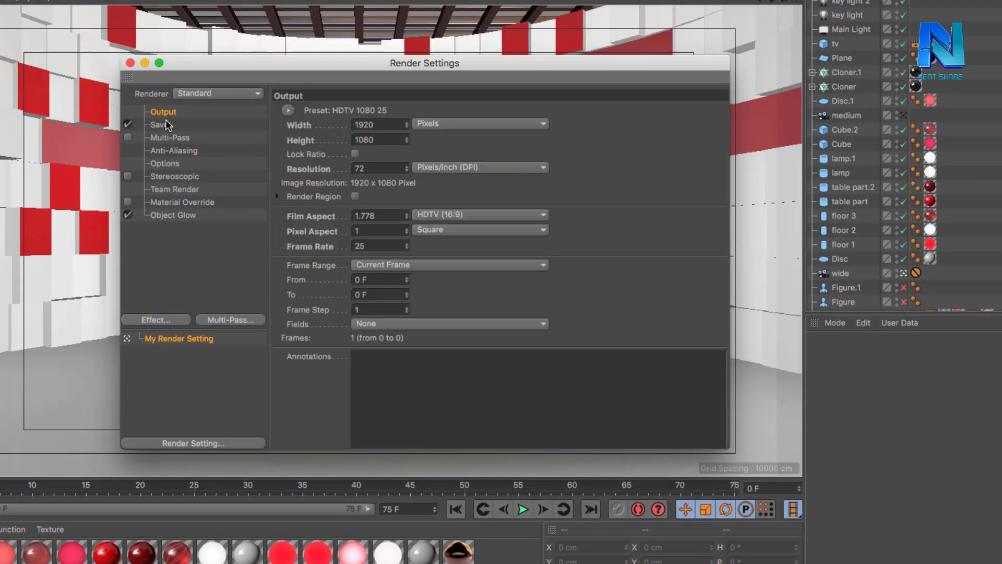
pyautogui.click(163, 127)
pyautogui.click(166, 114)
pyautogui.click(381, 266)
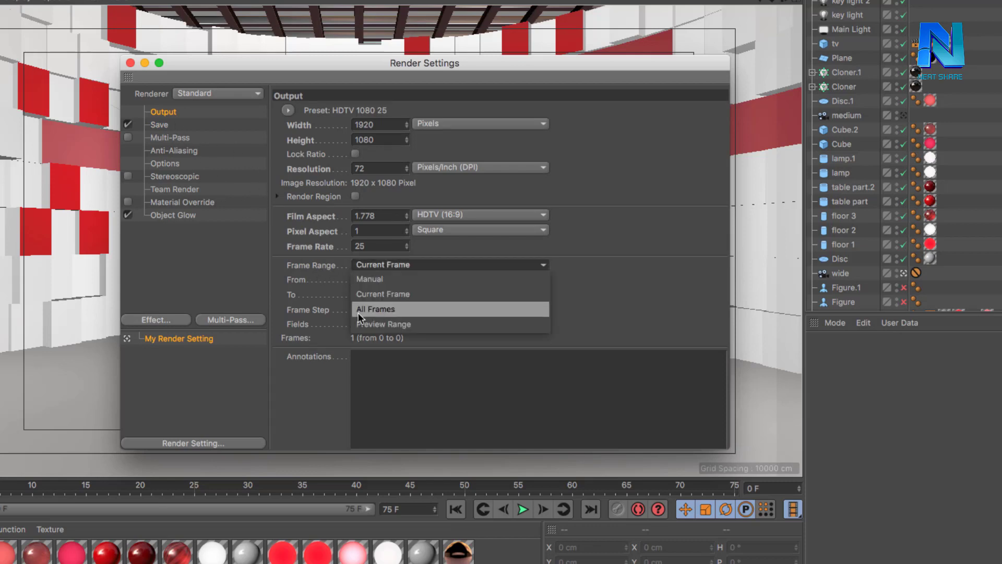
pyautogui.click(446, 261)
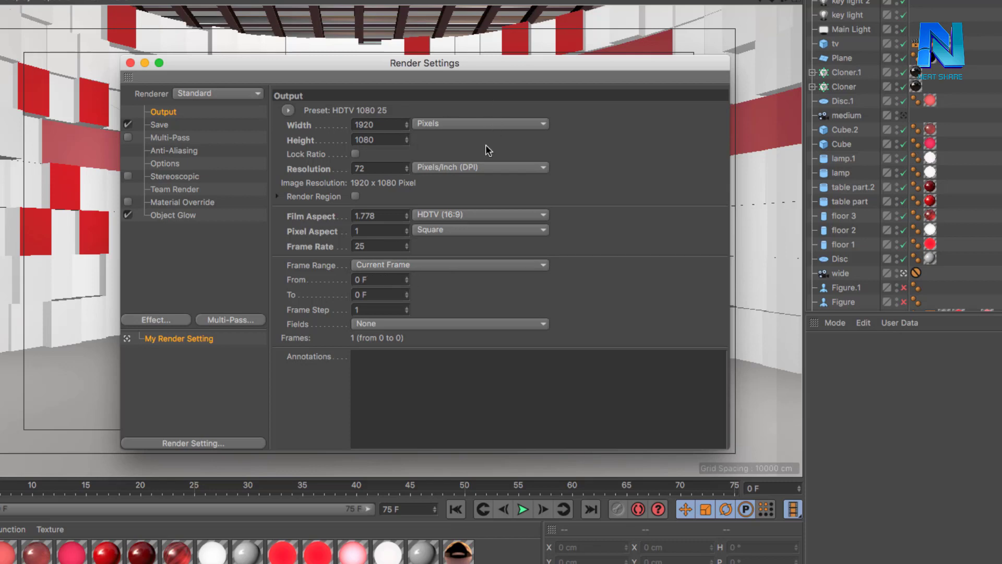
pyautogui.click(159, 126)
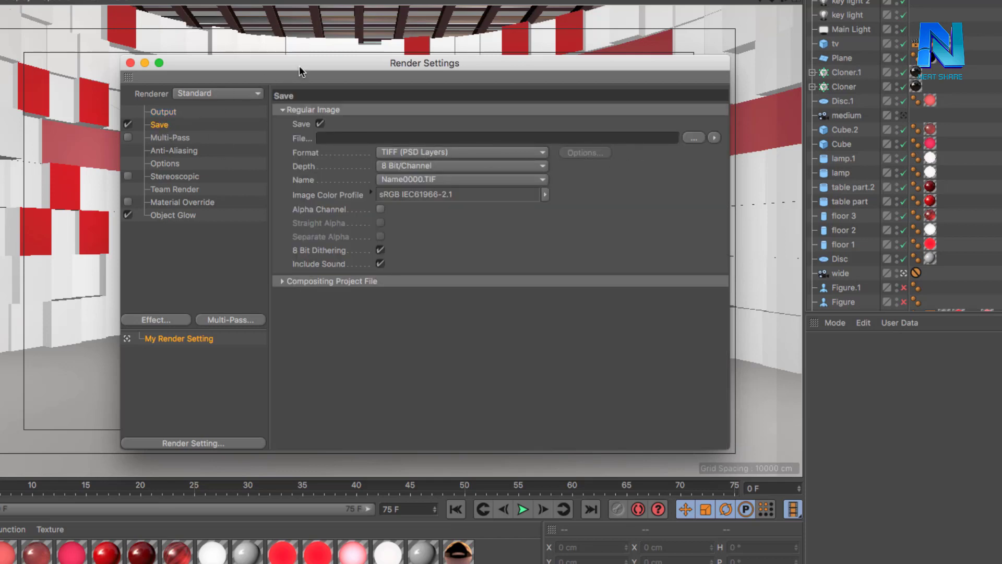
# Add Diffuse, Specular, Shadow and Reflection multi-passes
pyautogui.click(187, 132)
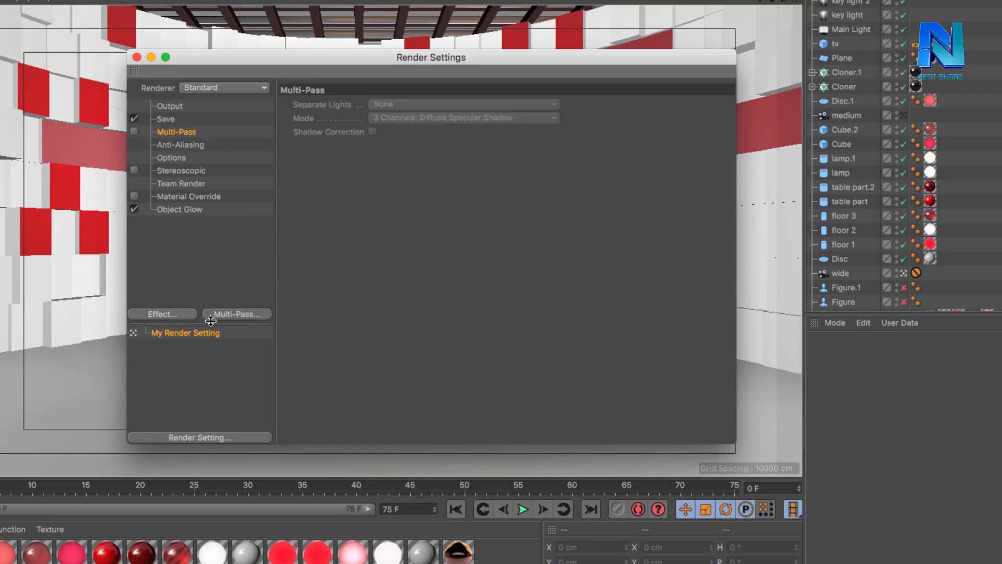
pyautogui.click(260, 316)
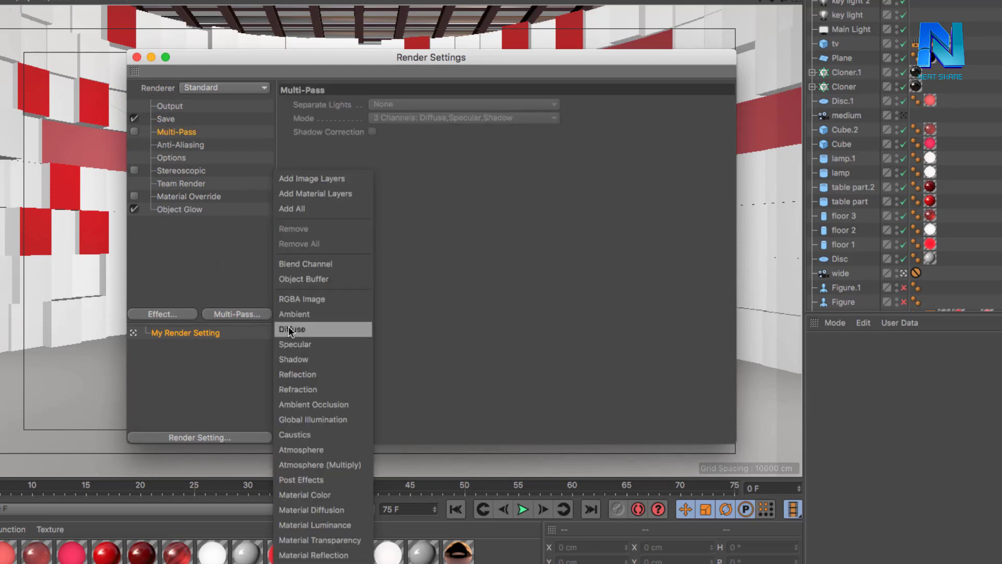
pyautogui.click(296, 329)
pyautogui.click(256, 314)
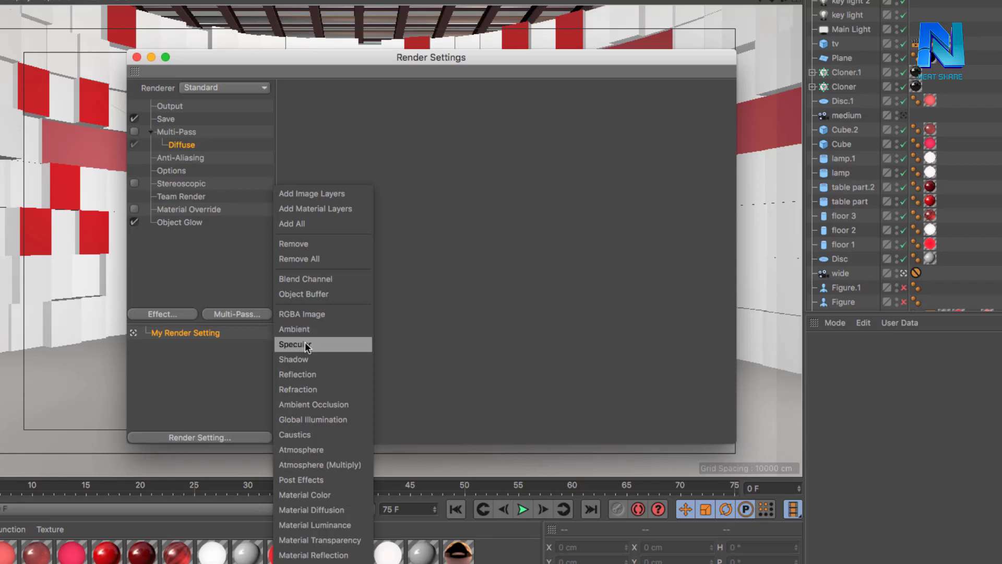
pyautogui.click(315, 344)
pyautogui.click(256, 314)
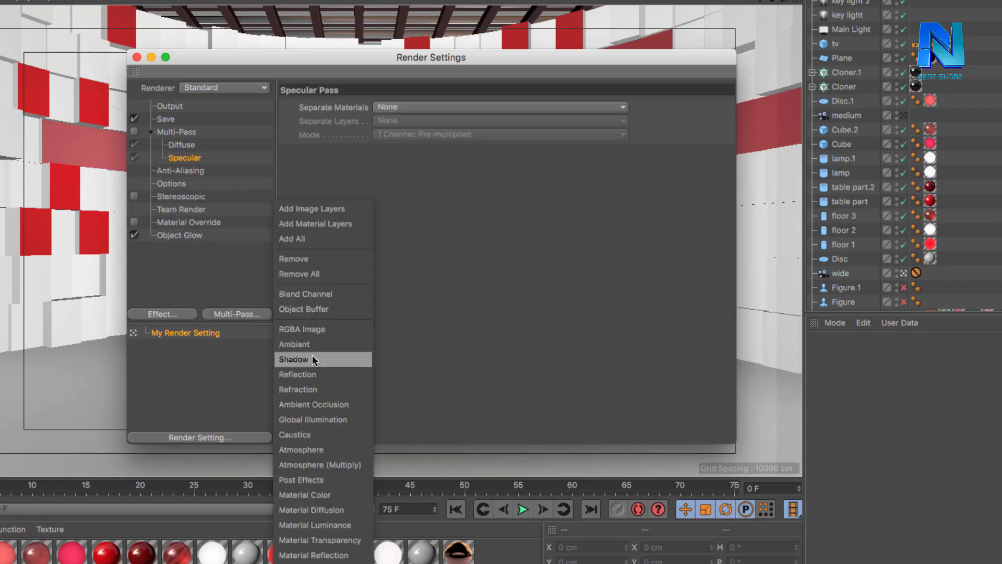
pyautogui.click(313, 359)
pyautogui.click(251, 316)
pyautogui.click(306, 375)
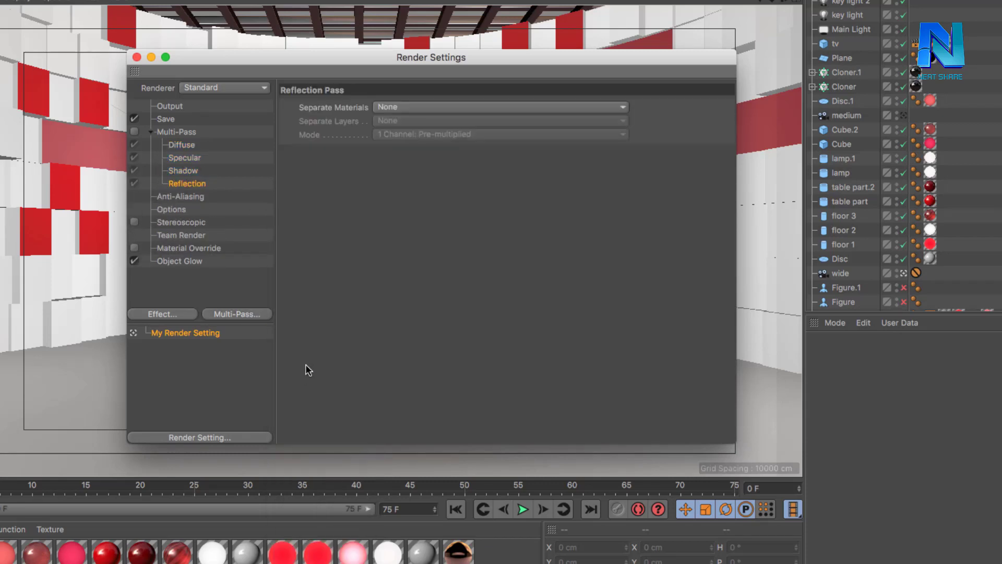
# Add Refraction, Material Luminance and Object Buffer passes and enable Multi-Pass rendering
pyautogui.click(258, 317)
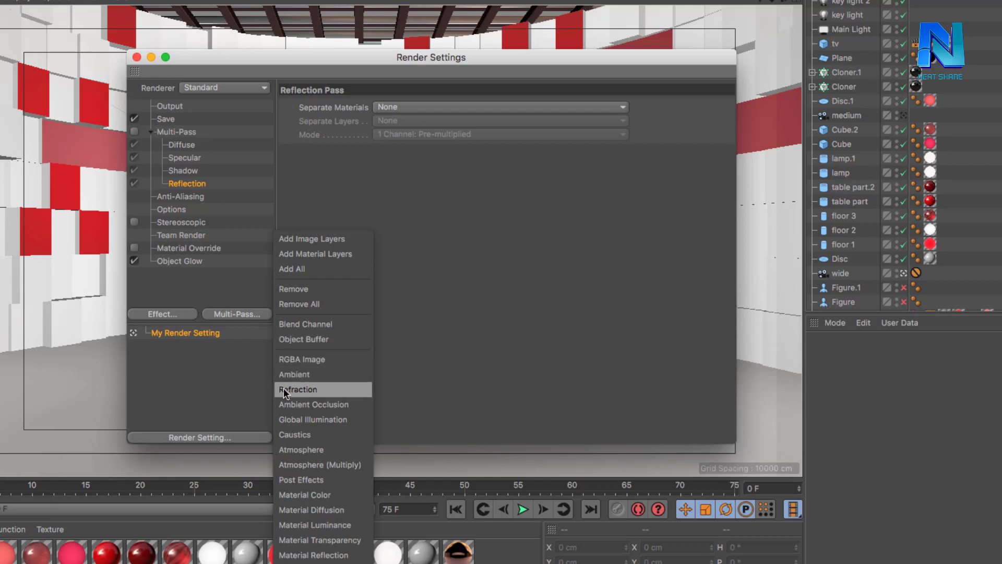
pyautogui.click(333, 390)
pyautogui.click(255, 315)
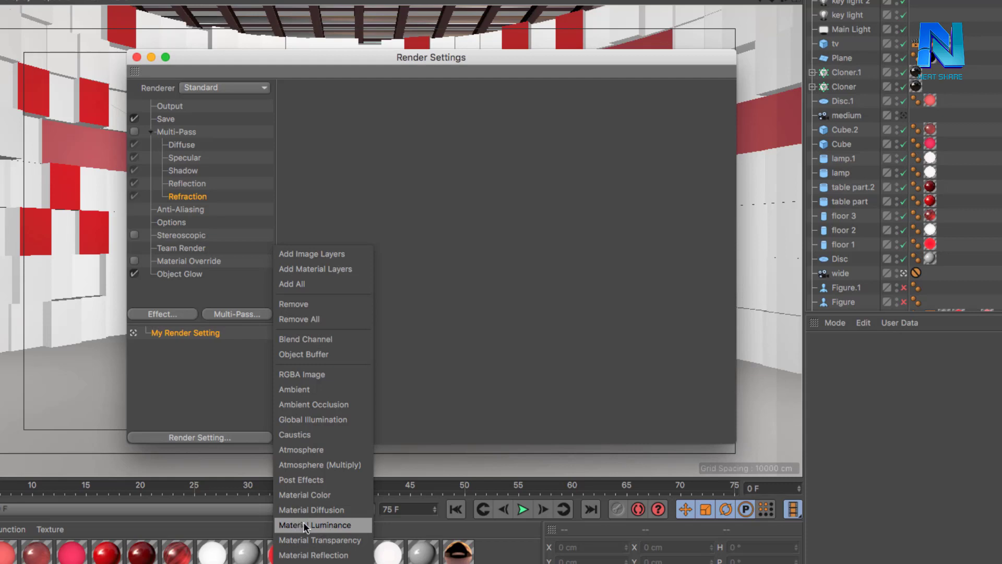
pyautogui.click(342, 524)
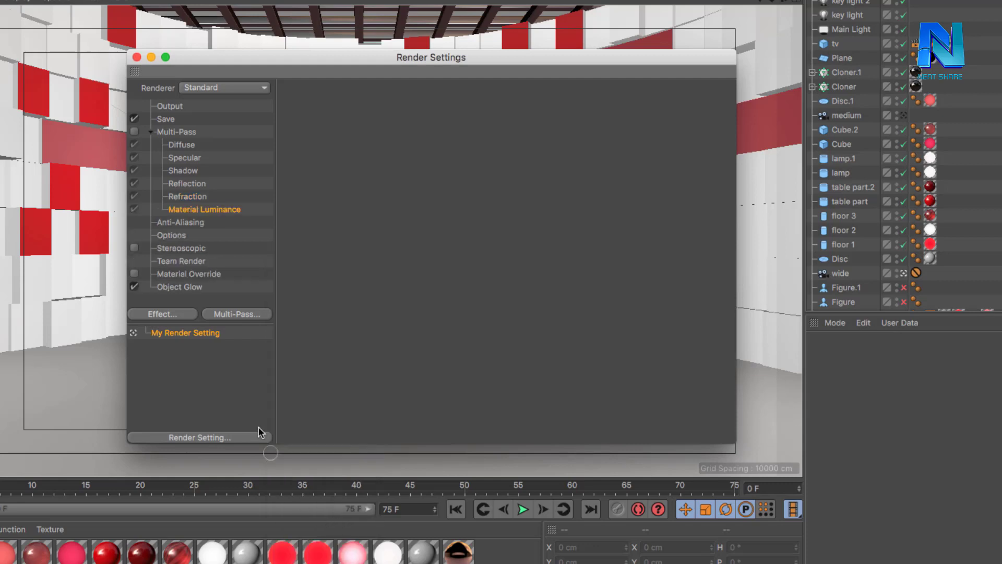
pyautogui.click(248, 315)
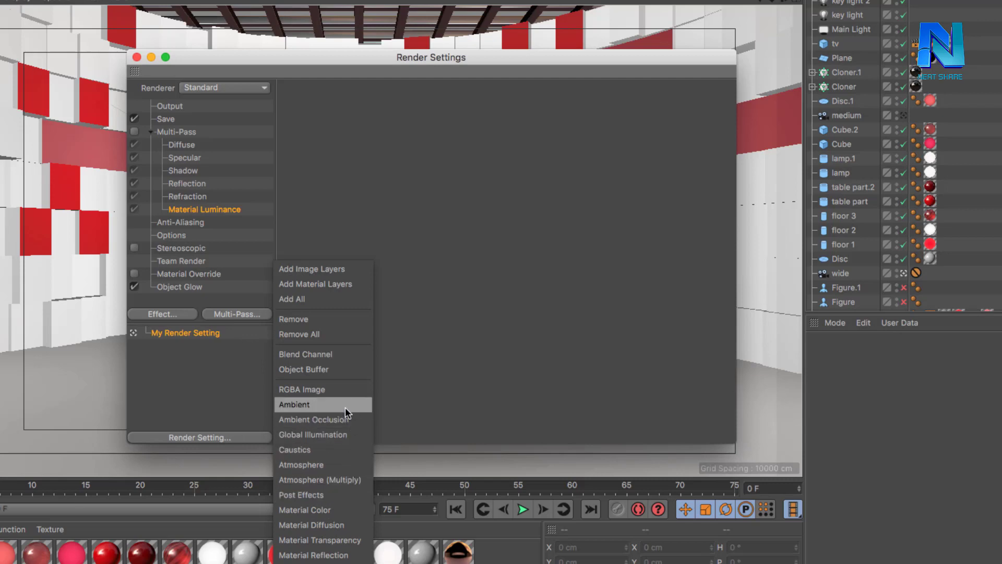
pyautogui.click(343, 370)
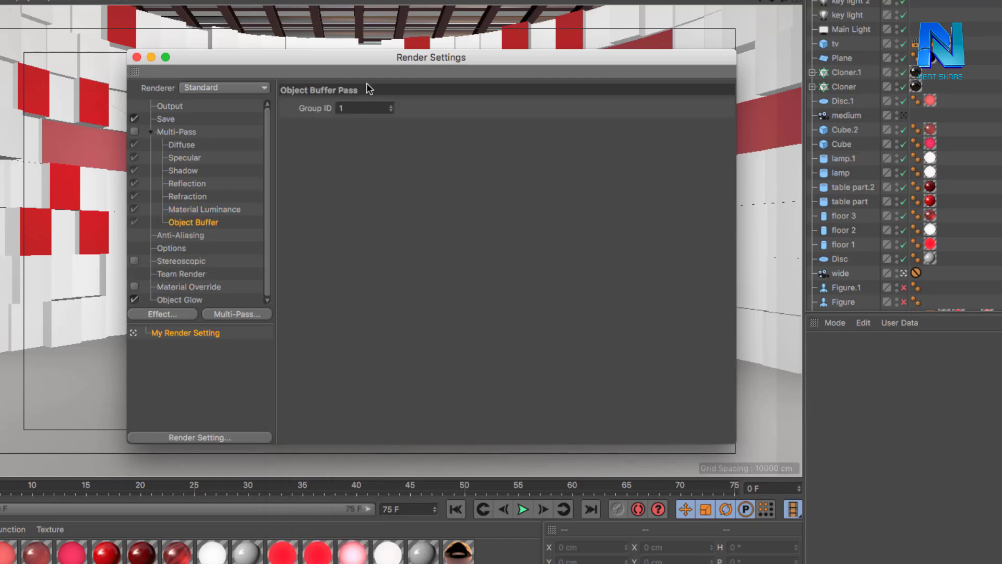
pyautogui.click(255, 315)
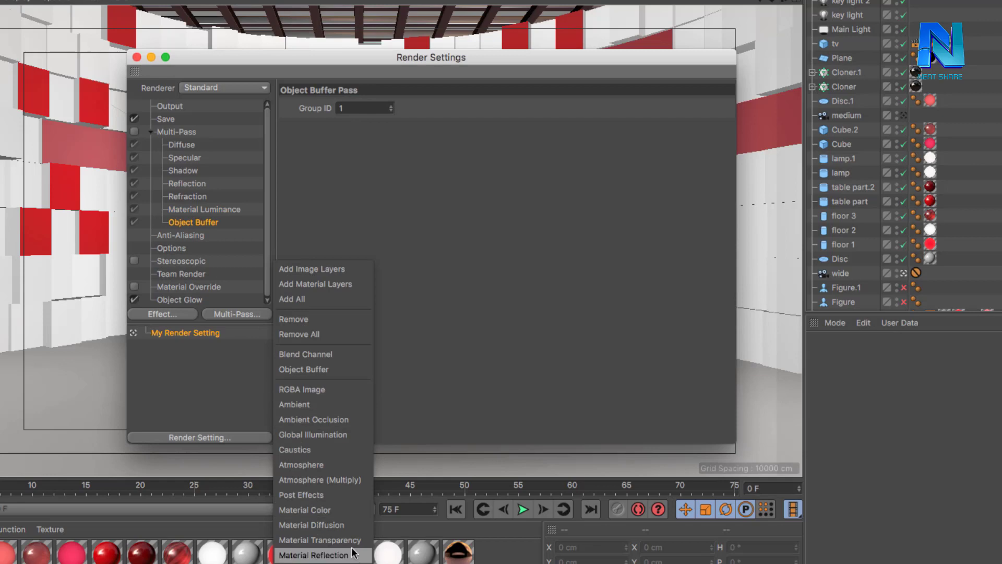
pyautogui.click(318, 196)
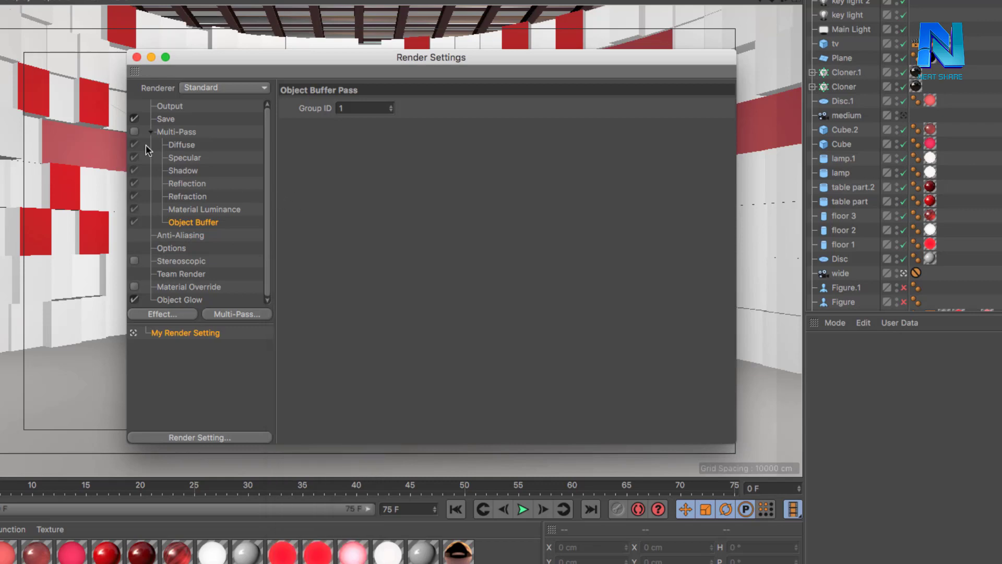
pyautogui.click(134, 132)
pyautogui.click(172, 119)
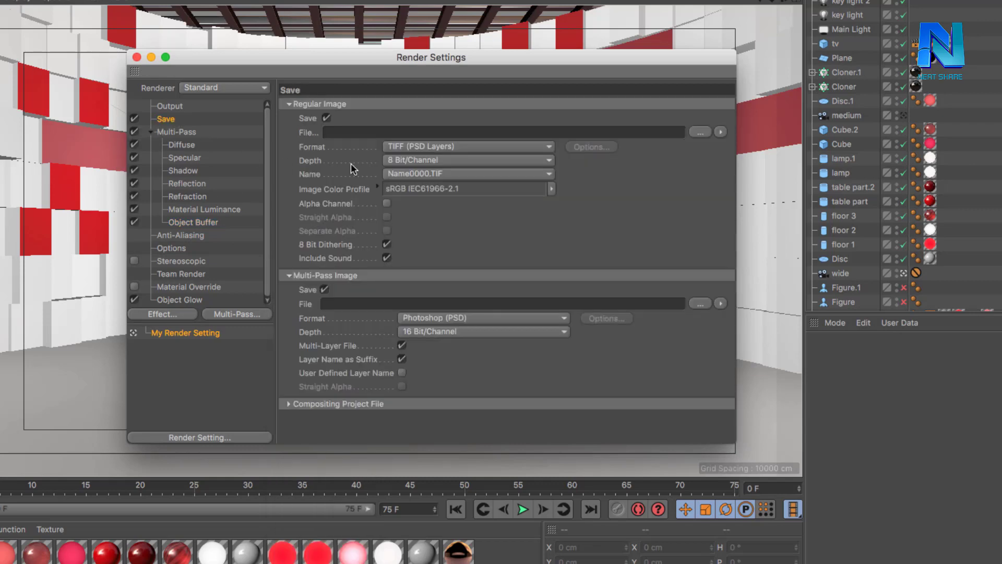
# Save the regular image as 'stage cube' in a new Render folder inside Stage
pyautogui.click(704, 131)
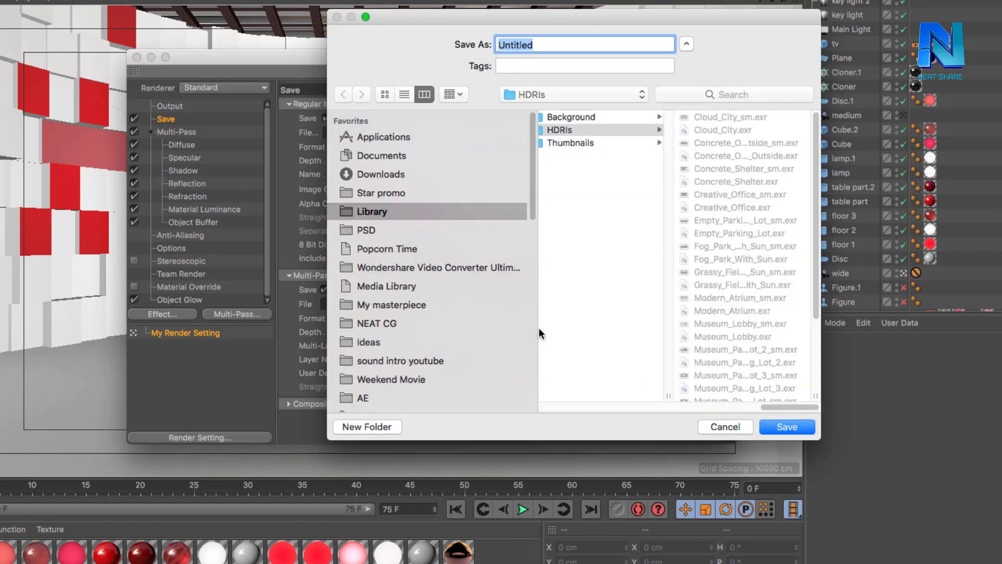
pyautogui.click(424, 323)
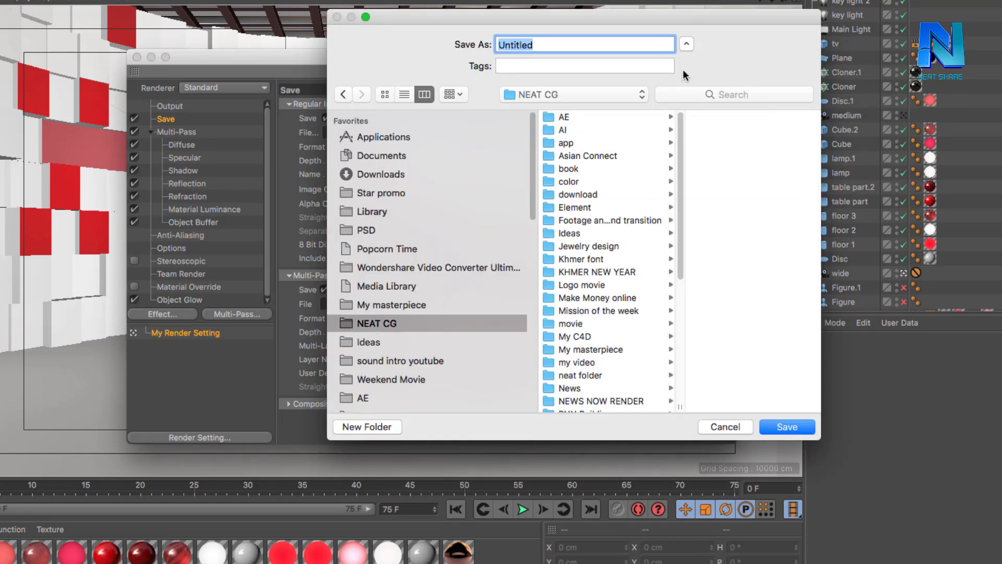
pyautogui.moveTo(736, 19); pyautogui.dragTo(647, 6)
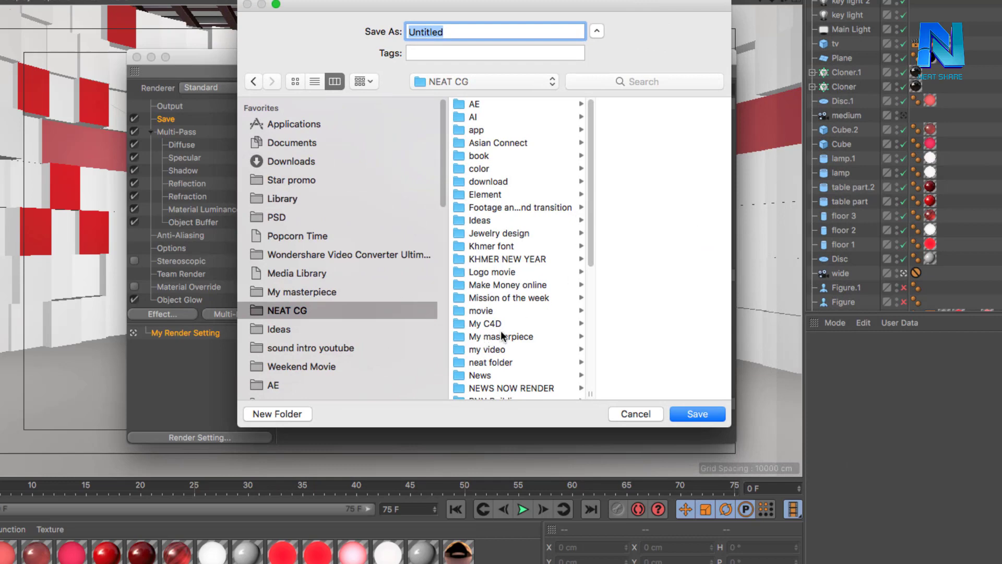
pyautogui.scroll(-5, 340, 251)
pyautogui.click(290, 262)
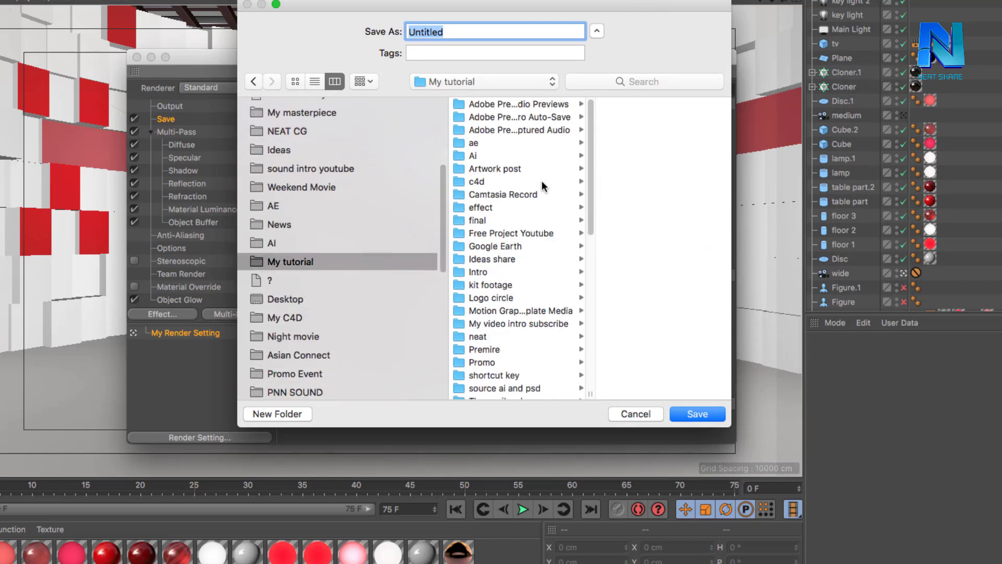
pyautogui.click(501, 176)
pyautogui.click(621, 105)
pyautogui.click(277, 413)
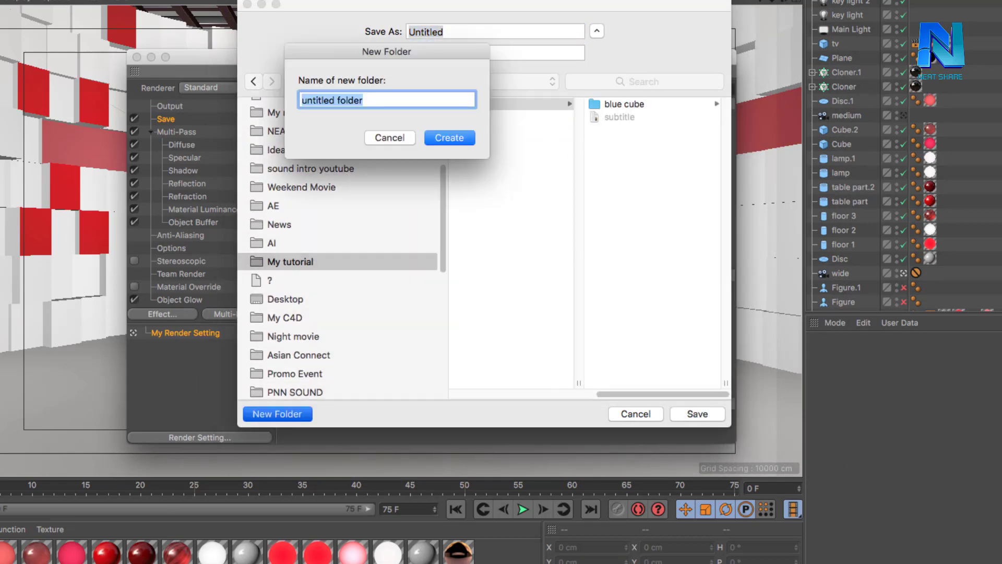
pyautogui.write('Render')
pyautogui.press('Return')
pyautogui.press('BackSpace')
pyautogui.press('BackSpace')
pyautogui.press('BackSpace')
pyautogui.press('BackSpace')
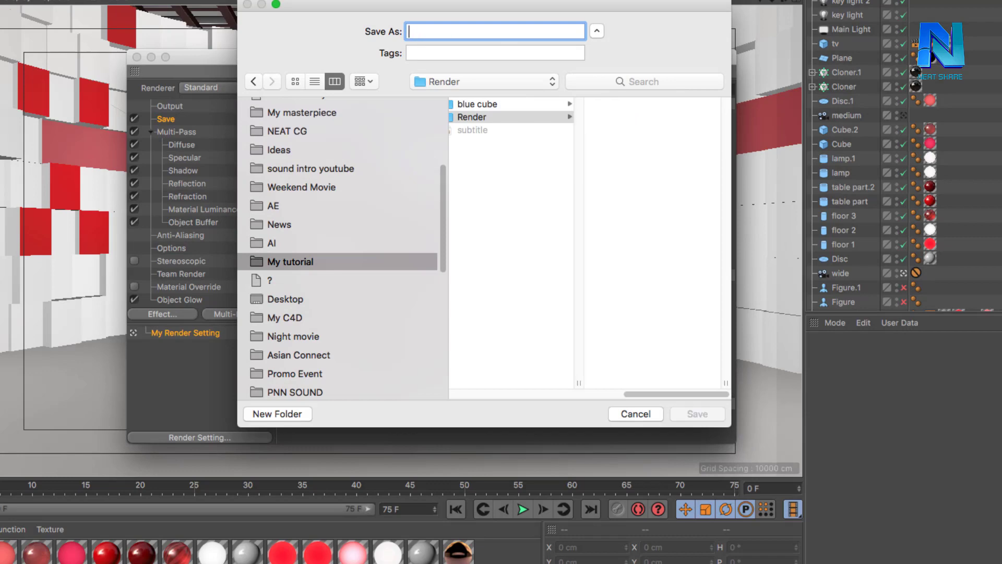
pyautogui.write('stage cube')
pyautogui.click(710, 414)
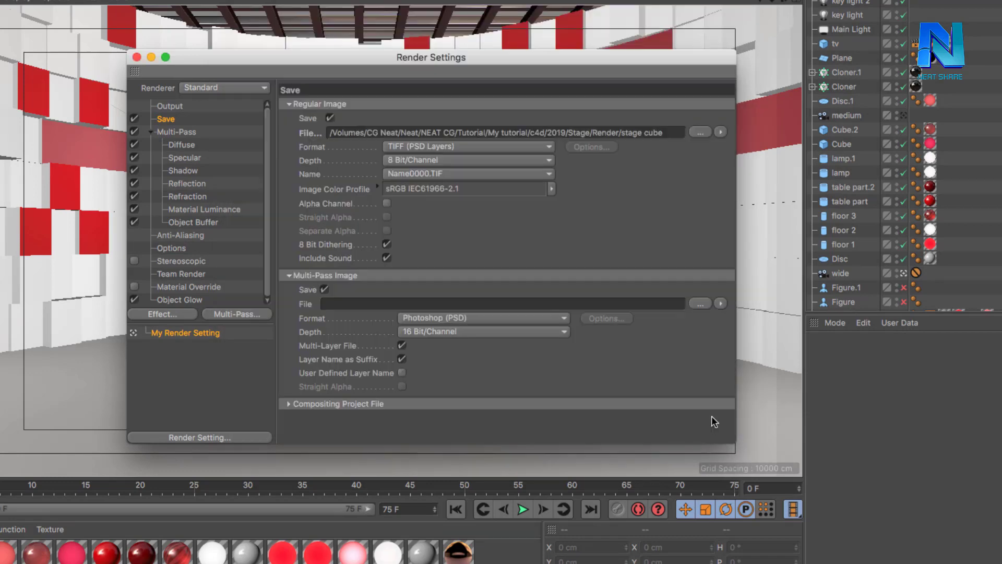
pyautogui.moveTo(639, 54)
pyautogui.mouseDown()
pyautogui.moveTo(531, 497)
pyautogui.moveTo(662, 55)
pyautogui.moveTo(609, 36)
pyautogui.mouseUp()
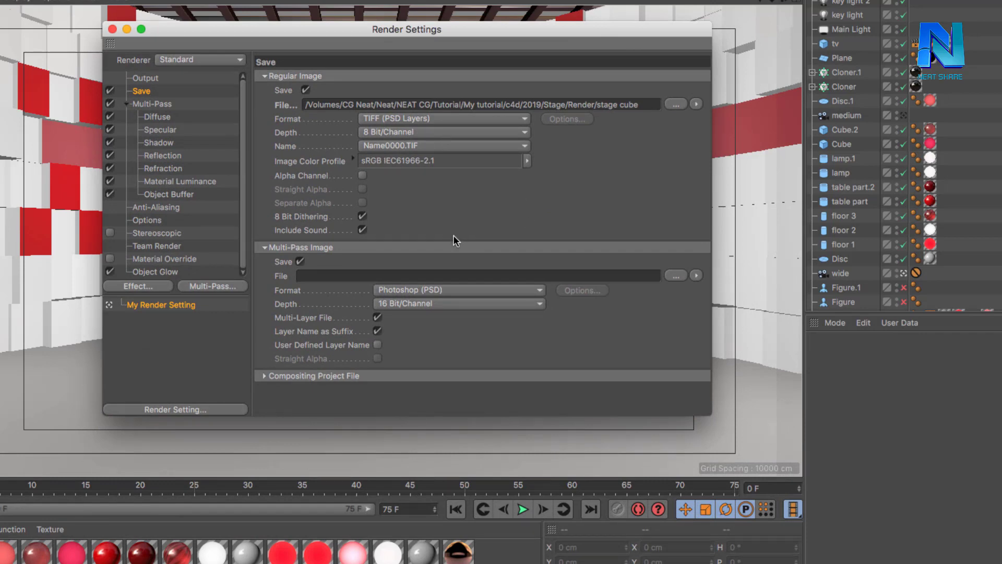
# Extend the regular image file name to 'stage cube wide shot' and confirm it
pyautogui.click(675, 105)
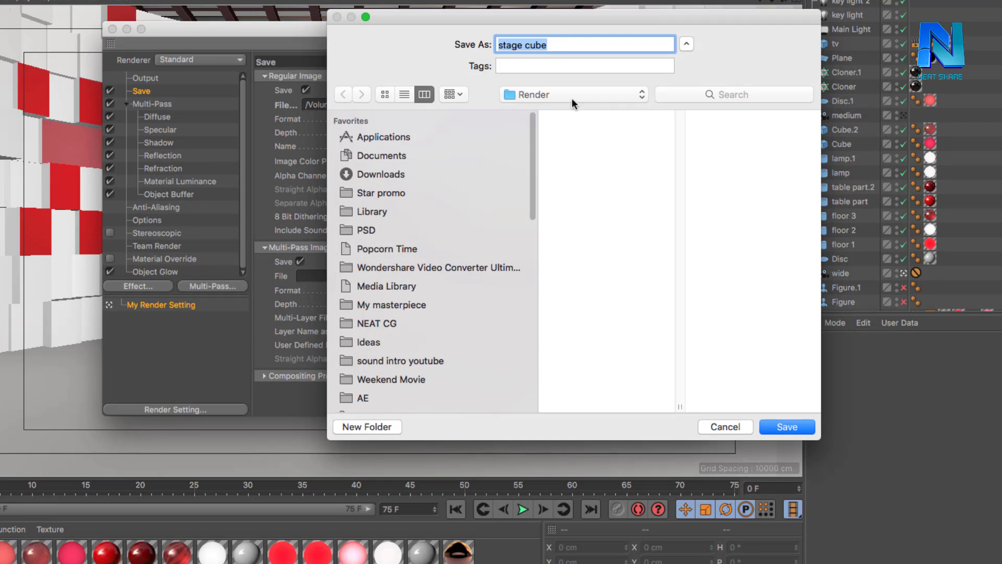
pyautogui.click(570, 46)
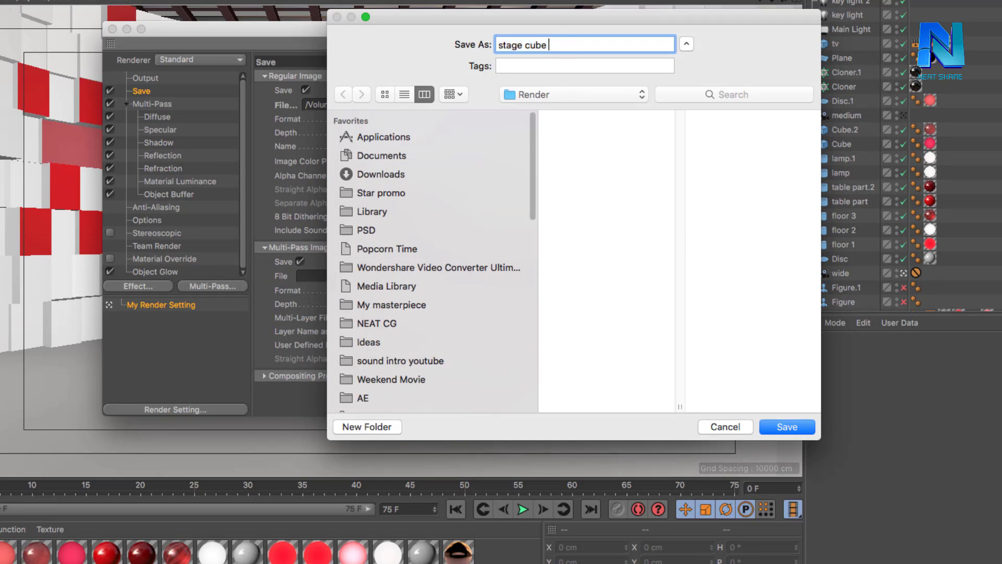
pyautogui.write('ng ')
pyautogui.write('ide shot')
pyautogui.click(798, 429)
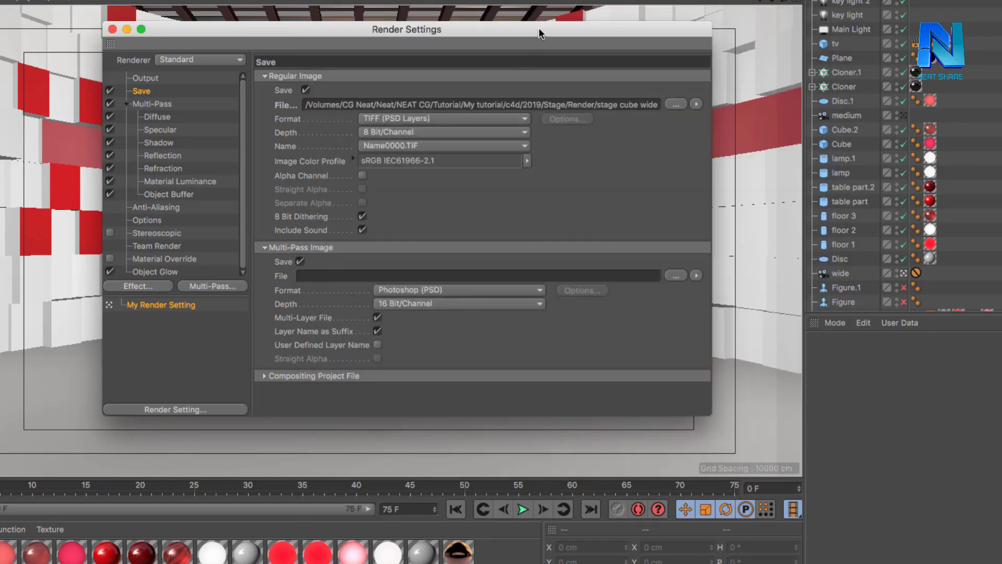
pyautogui.moveTo(538, 30); pyautogui.dragTo(516, 16)
# Set multi-pass format to 16-bit PNG, saving as 'multi wide' in a new 'muti wide' folder
pyautogui.click(390, 276)
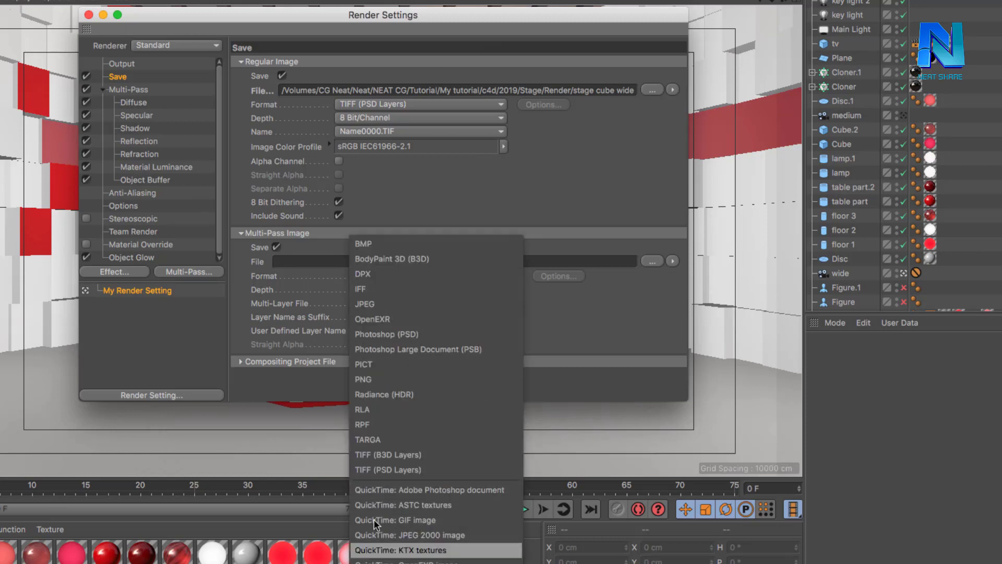
pyautogui.click(398, 380)
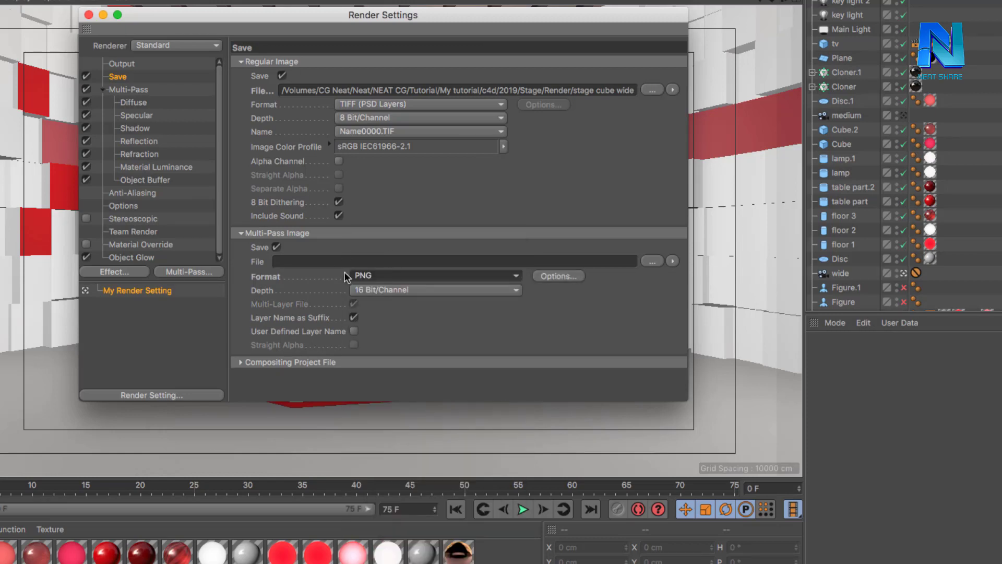
pyautogui.click(647, 263)
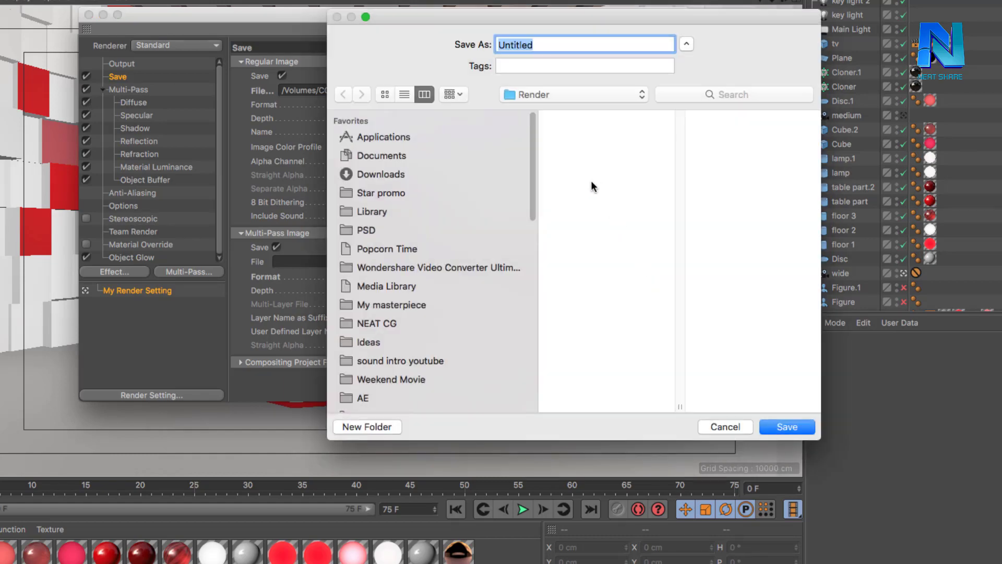
pyautogui.click(384, 427)
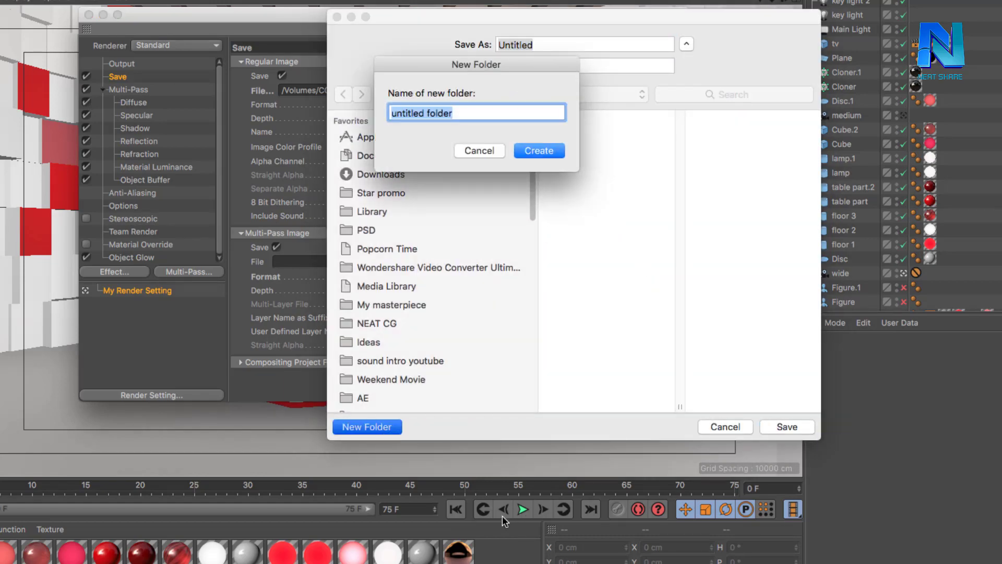
pyautogui.write('muti ')
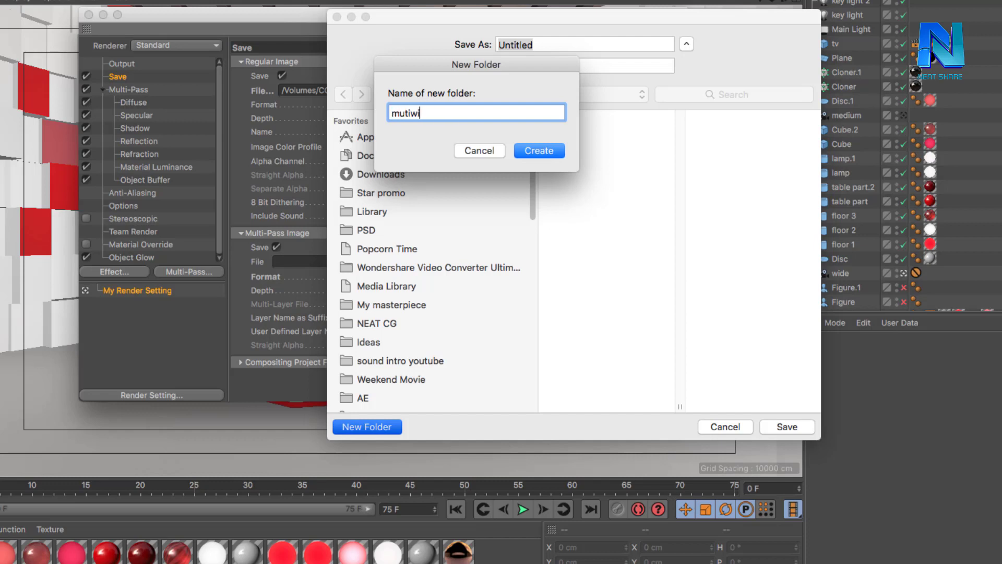
pyautogui.write('wide')
pyautogui.press('Return')
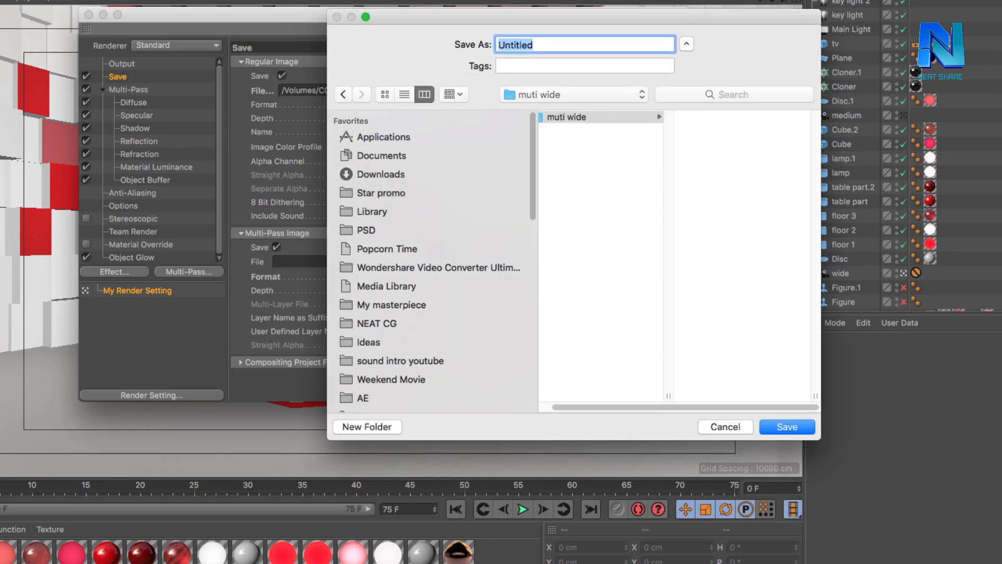
pyautogui.write('multi')
pyautogui.write(' wide shot')
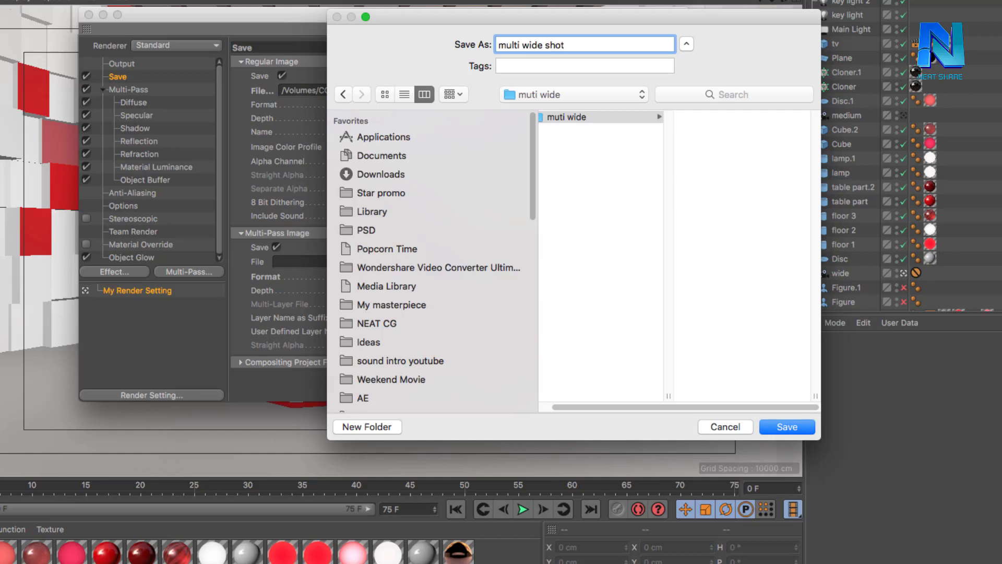
pyautogui.press('Return')
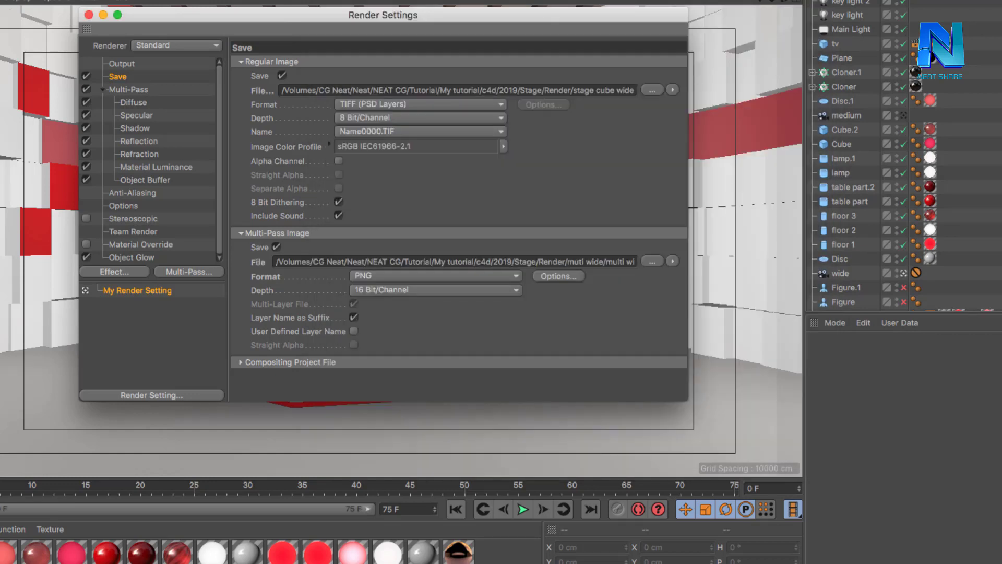
pyautogui.click(240, 362)
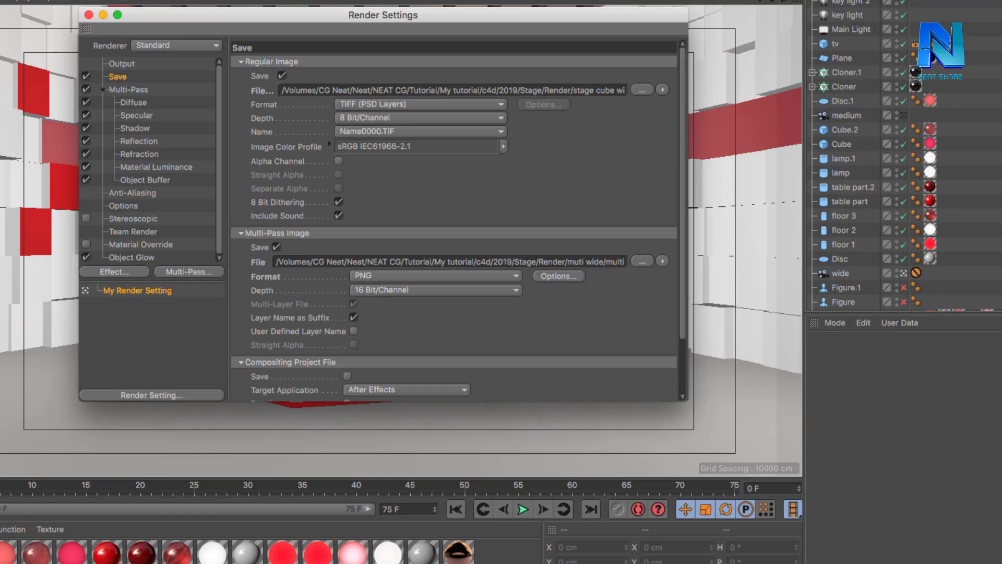
pyautogui.scroll(-3, 454, 219)
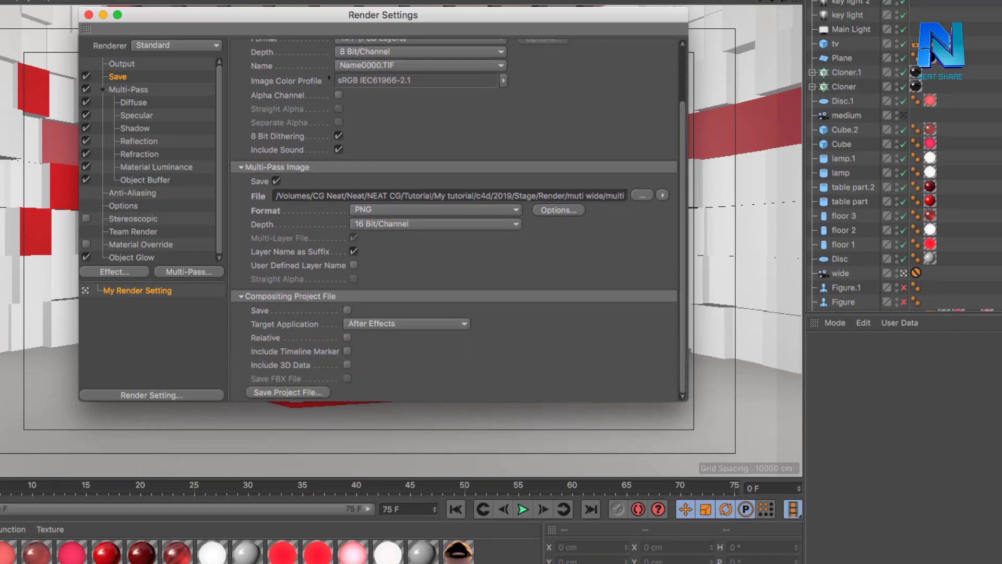
# Enable Save, Relative and Include 3D Data, saving news stage tut.aec into Render
pyautogui.click(347, 310)
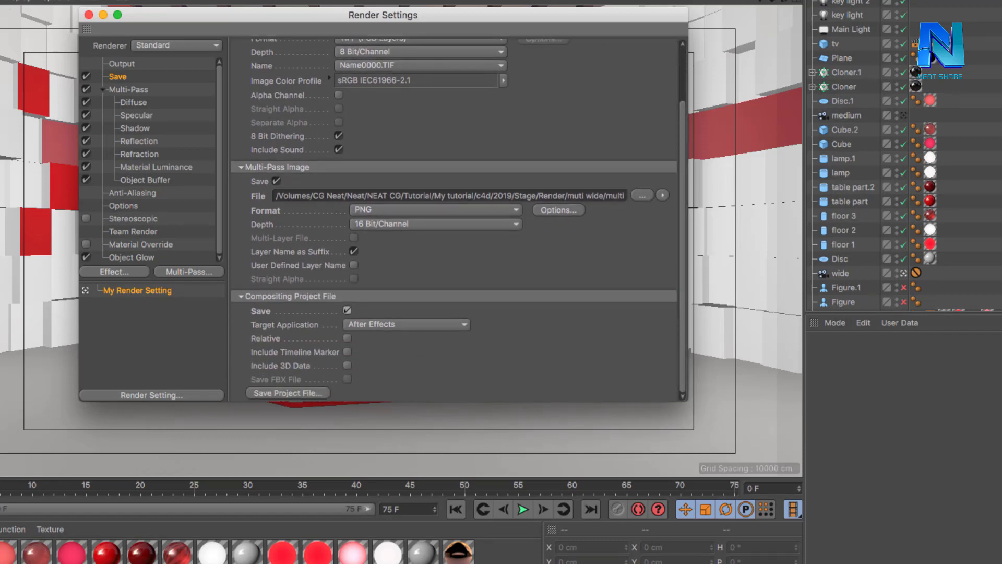
pyautogui.click(347, 338)
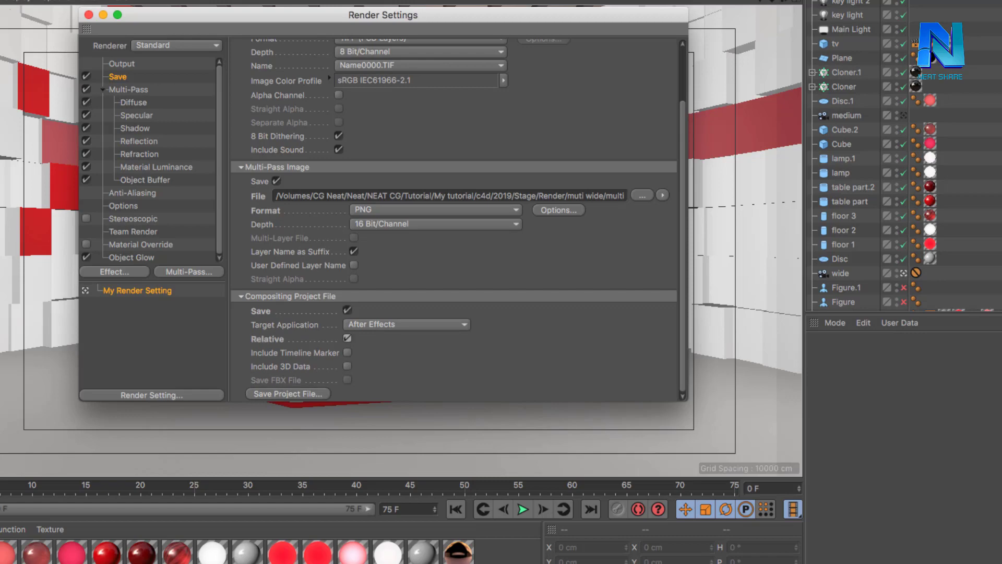
pyautogui.click(347, 365)
pyautogui.click(287, 394)
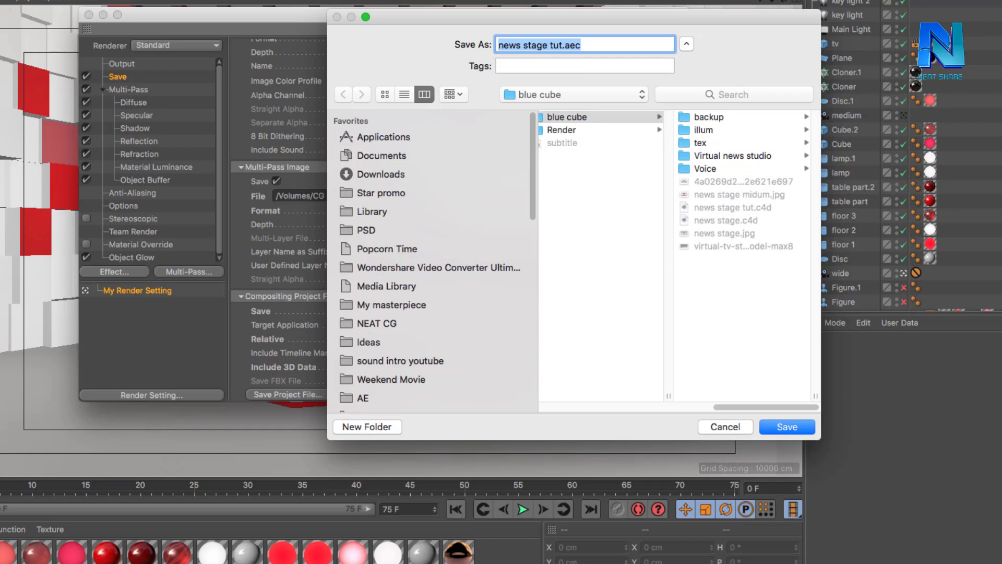
pyautogui.click(561, 129)
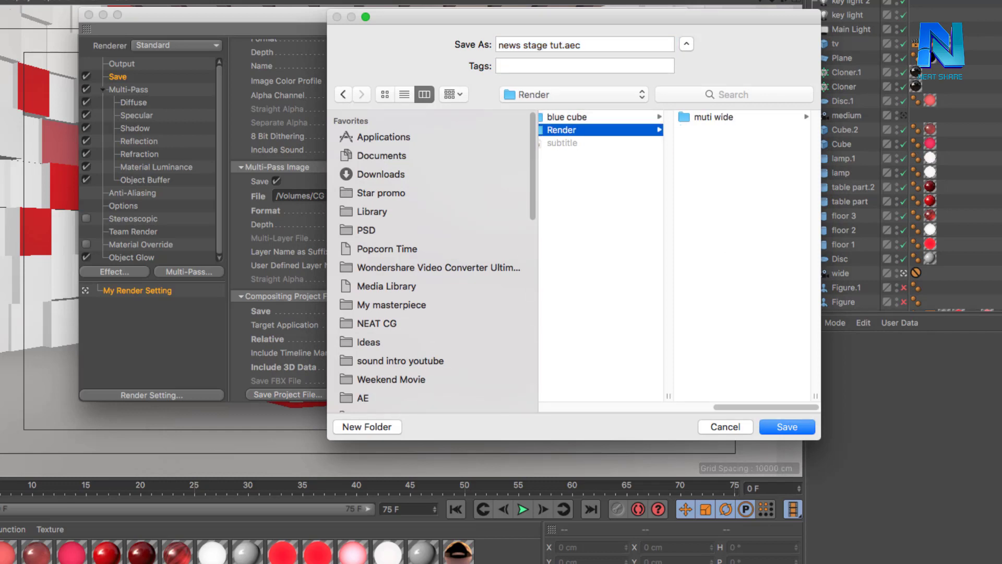
pyautogui.press('Tab')
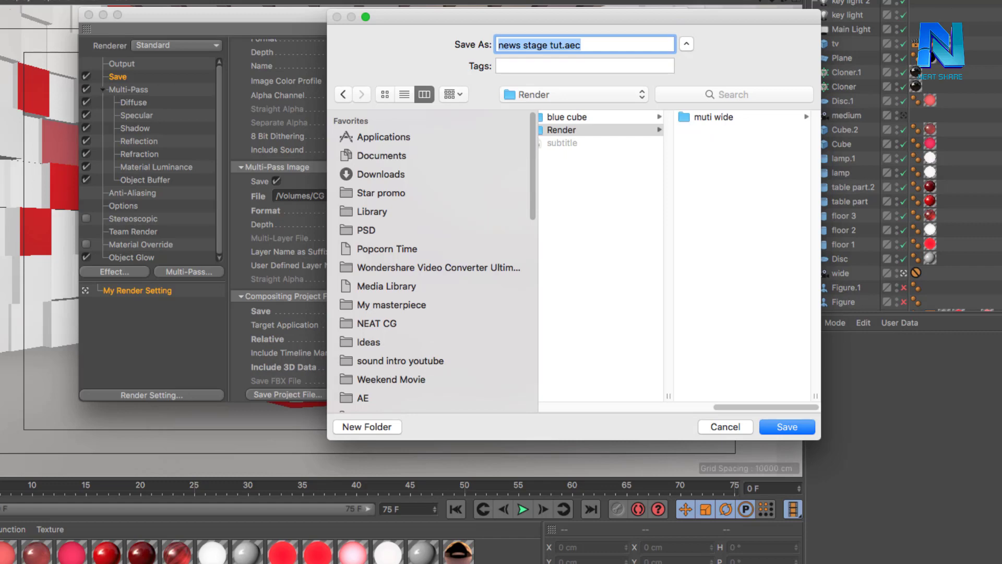
pyautogui.press('Return')
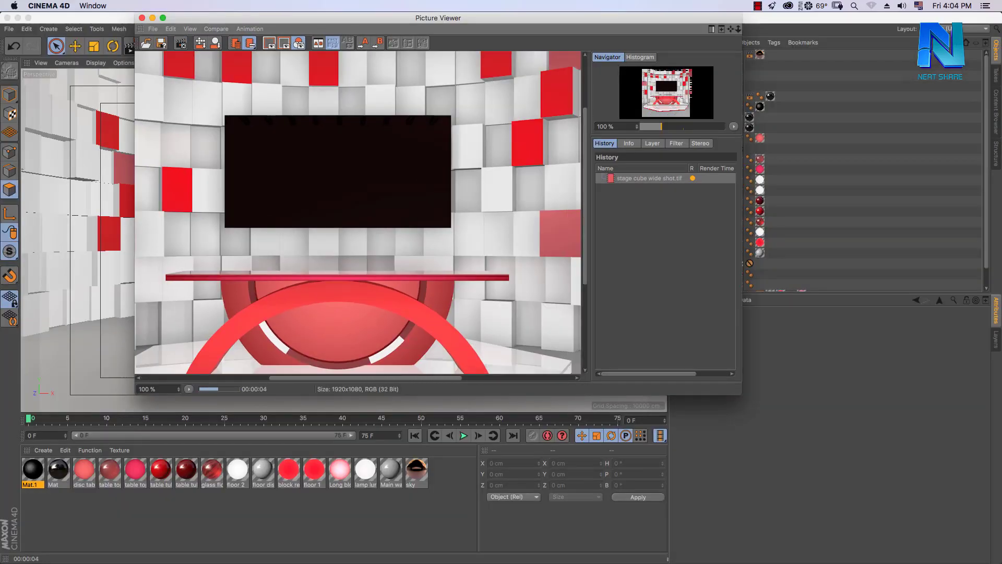
# Inspect the finished stage cube wide shot render, then close the Picture Viewer
pyautogui.scroll(-2, 358, 212)
pyautogui.scroll(-2, 358, 212)
pyautogui.scroll(-2, 358, 212)
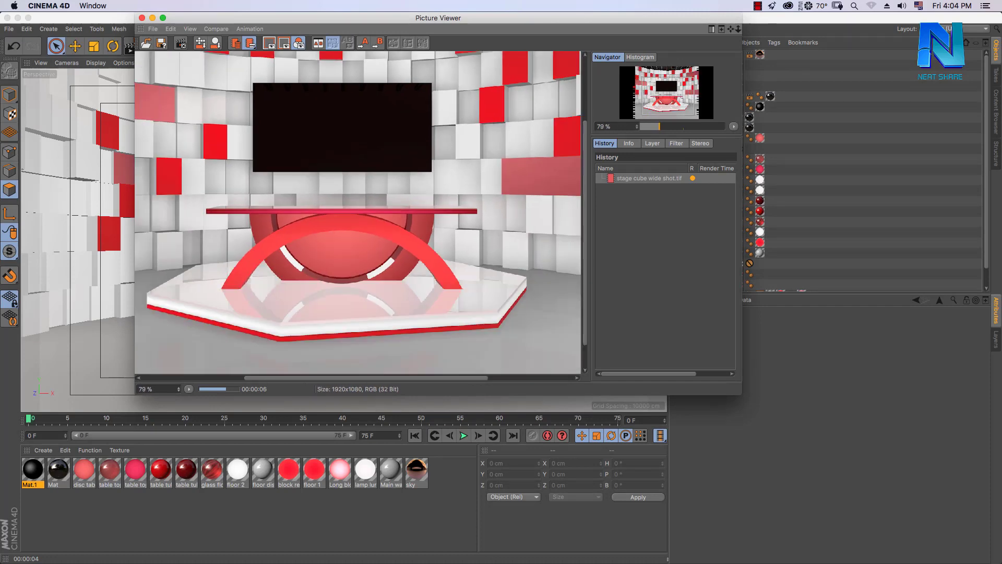
pyautogui.scroll(-1, 358, 212)
pyautogui.scroll(-2, 358, 212)
pyautogui.scroll(-1, 357, 212)
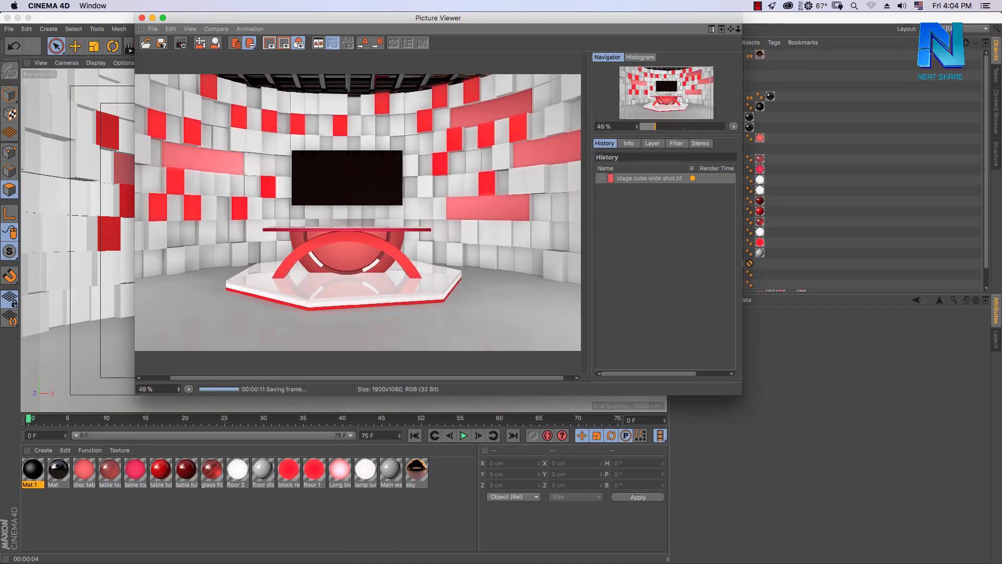
pyautogui.hscroll(2, 357, 212)
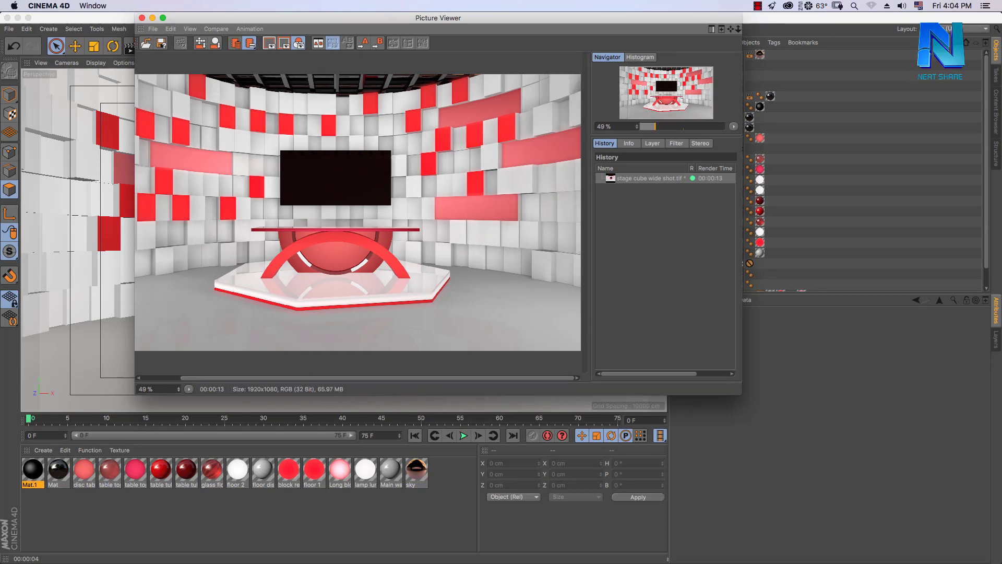
pyautogui.hscroll(-3, 358, 212)
pyautogui.hscroll(-3, 357, 212)
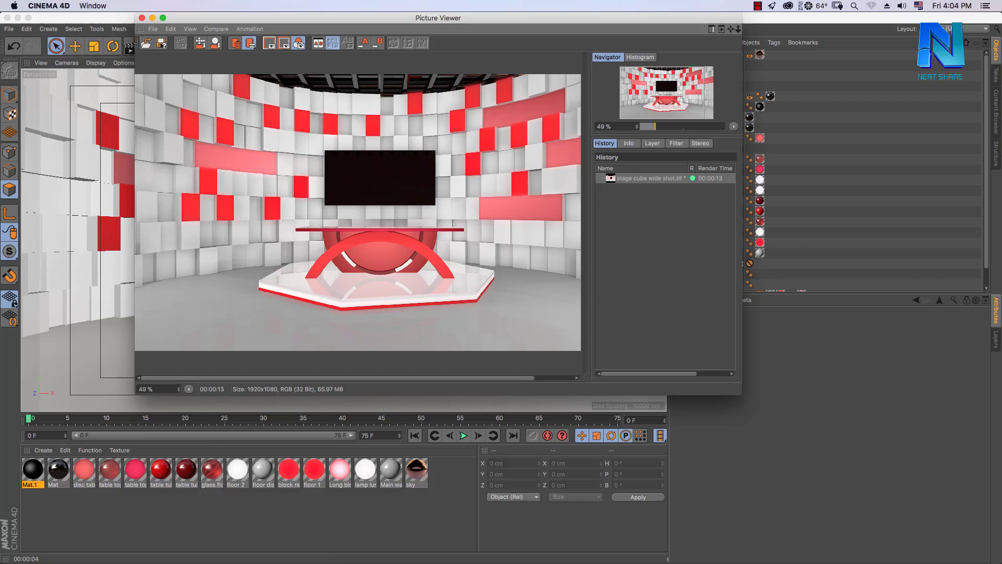
pyautogui.click(142, 18)
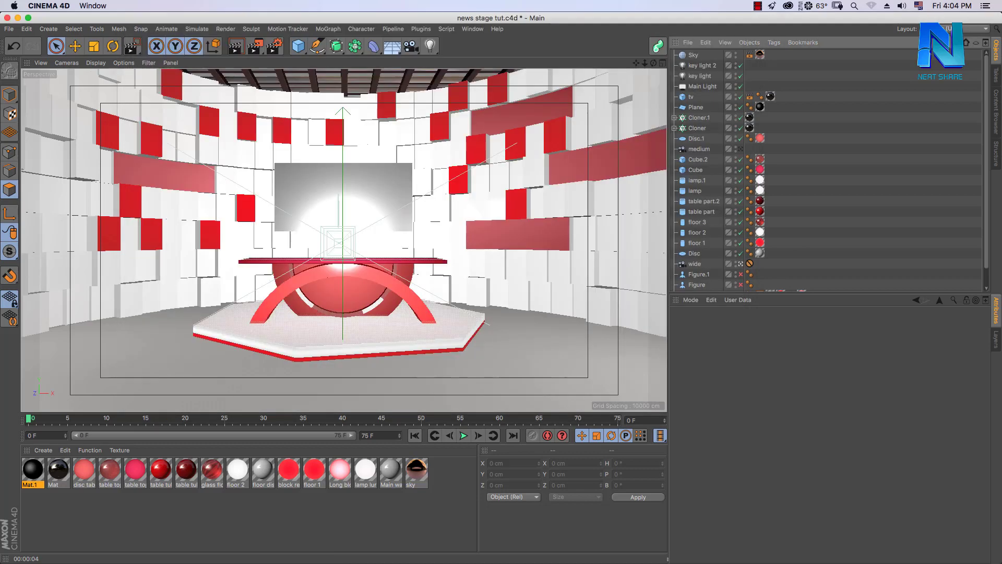
pyautogui.click(9, 29)
# Save the Cinema 4D scene and launch After Effects CC 2018 from the desktop
pyautogui.click(31, 118)
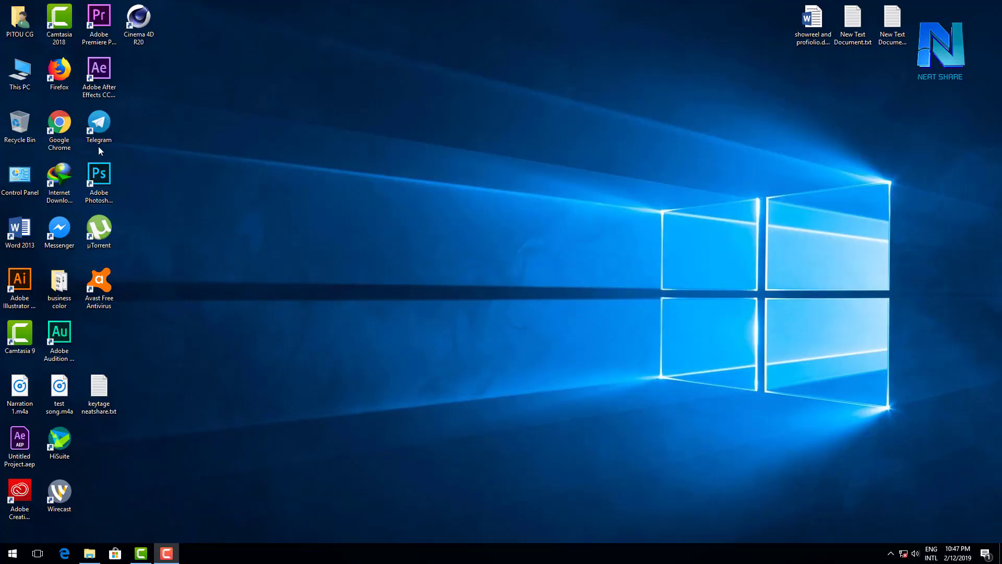
pyautogui.click(102, 84)
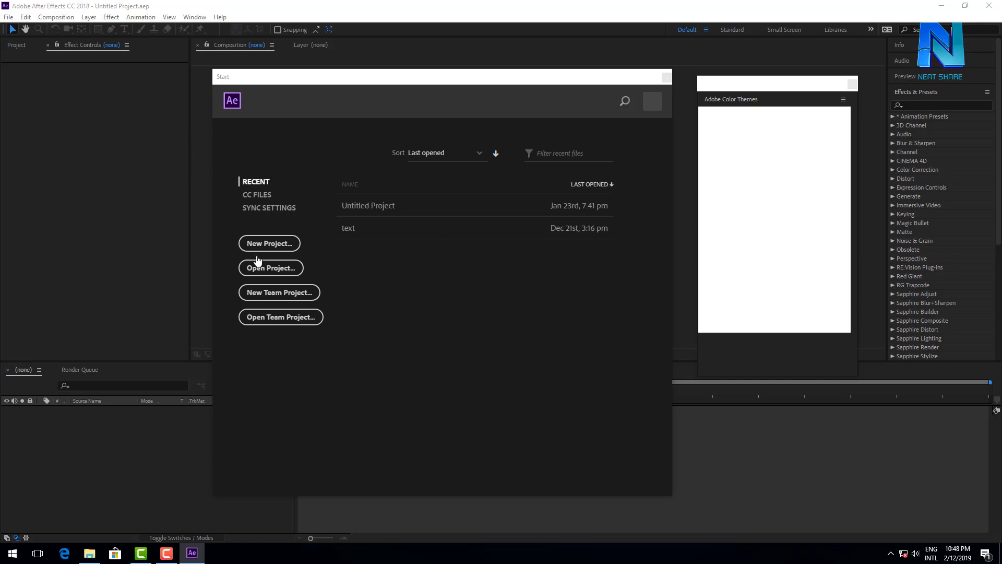
# Start a new empty project, dismiss the color themes panel and bring up Import File
pyautogui.click(269, 244)
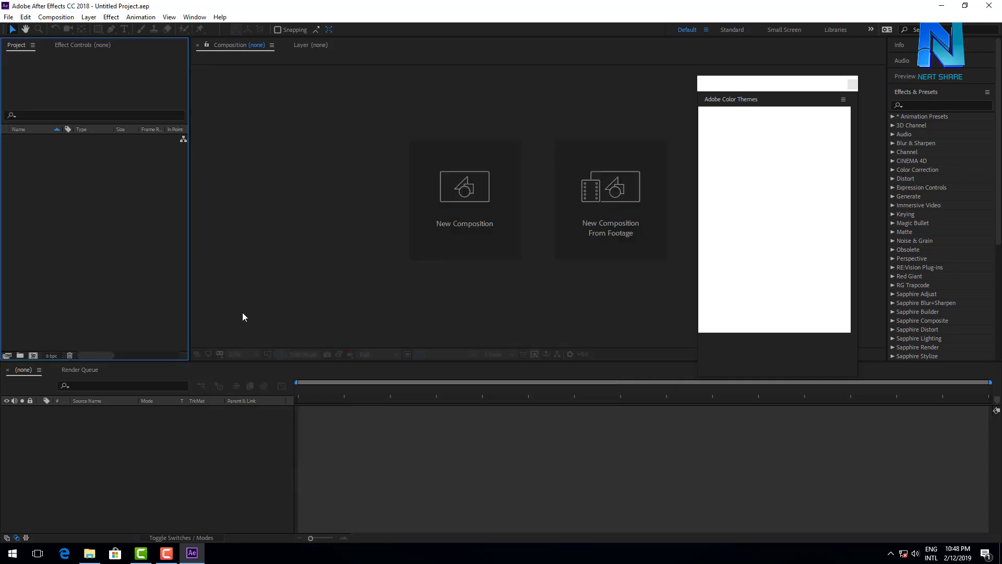
pyautogui.click(852, 83)
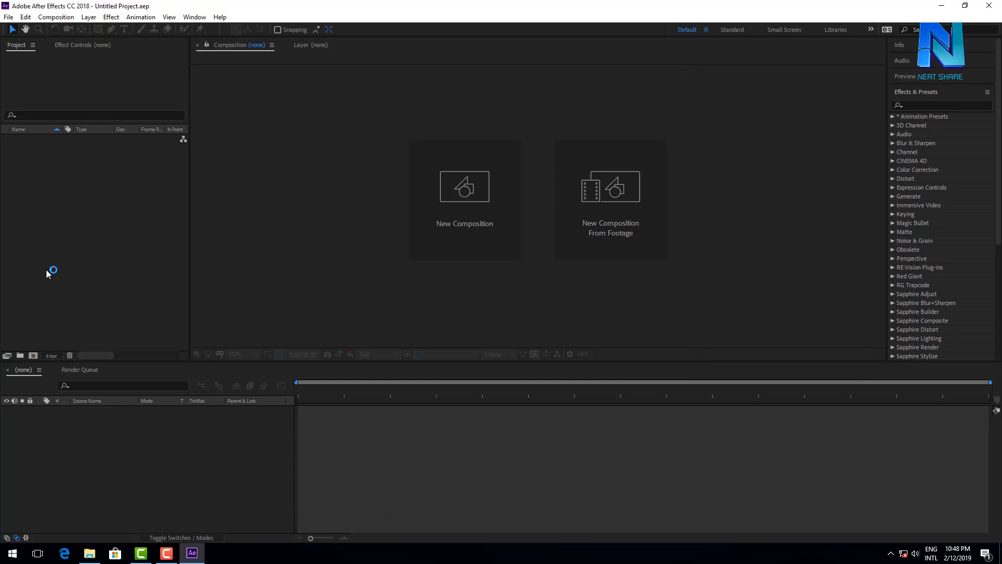
pyautogui.rightClick(71, 185)
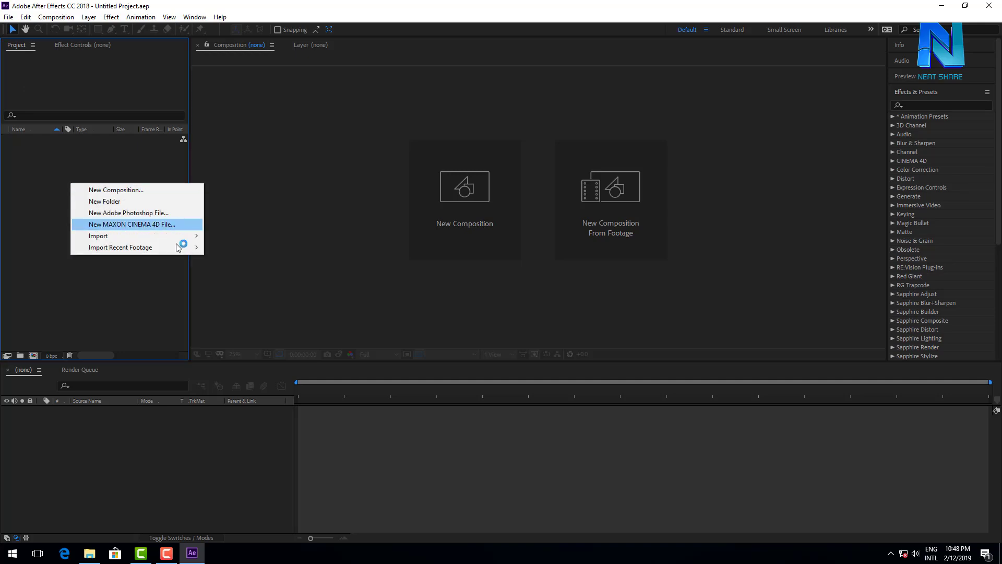
pyautogui.moveTo(174, 238)
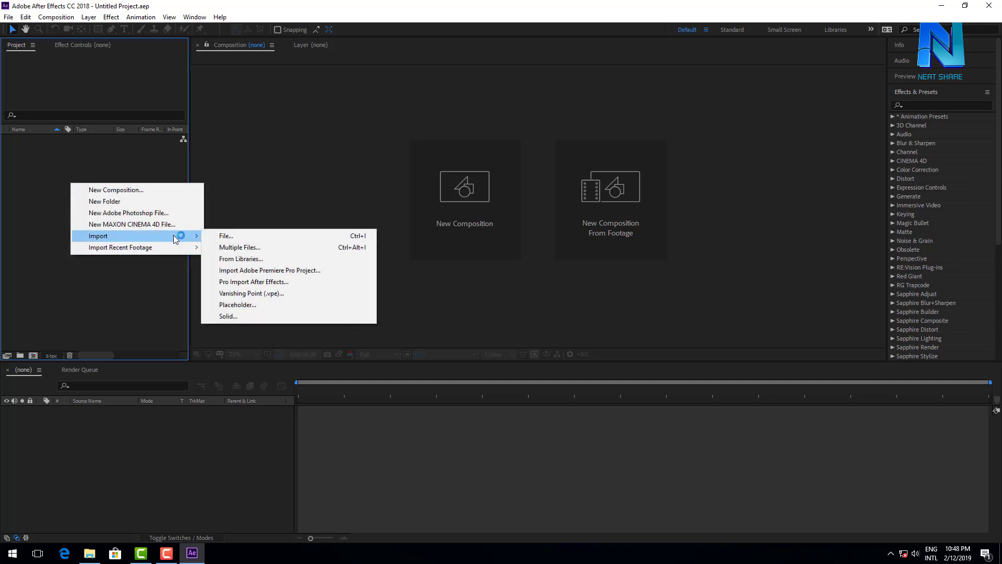
pyautogui.click(215, 235)
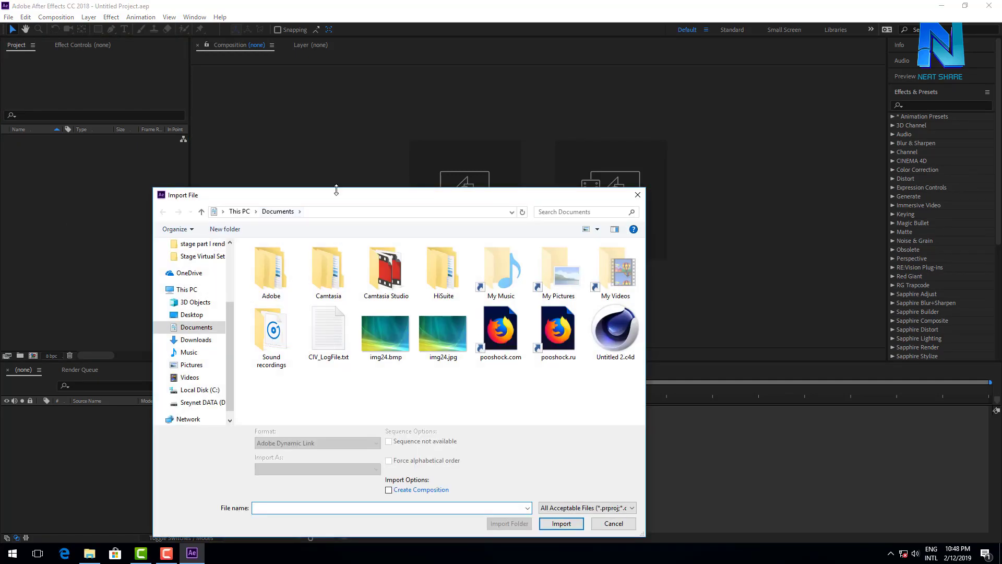
pyautogui.moveTo(342, 197); pyautogui.dragTo(339, 149)
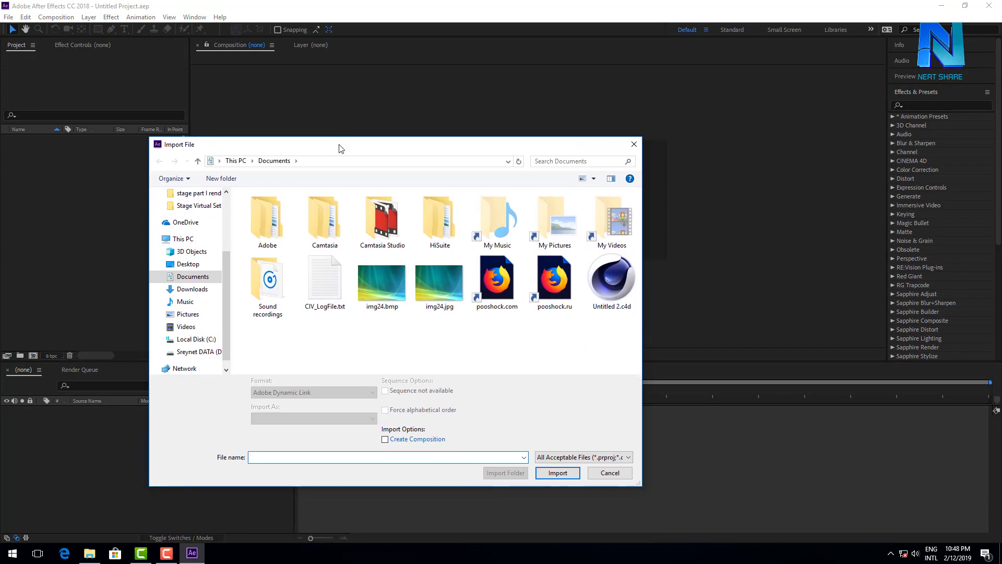
# Browse D: > My tutorial > … > stage cube > Render and import stage cube wide shot.aec
pyautogui.click(215, 355)
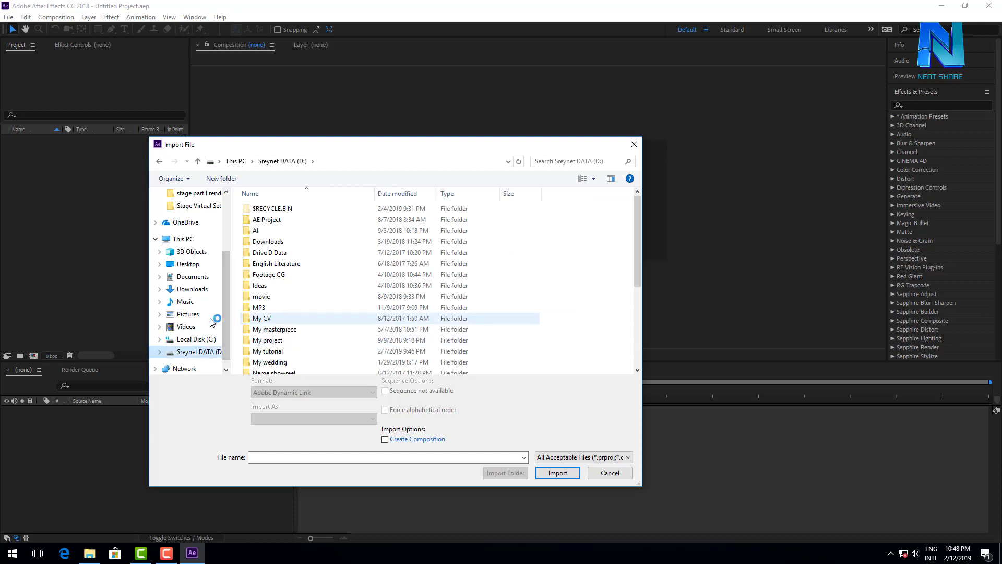
pyautogui.doubleClick(281, 351)
pyautogui.doubleClick(269, 219)
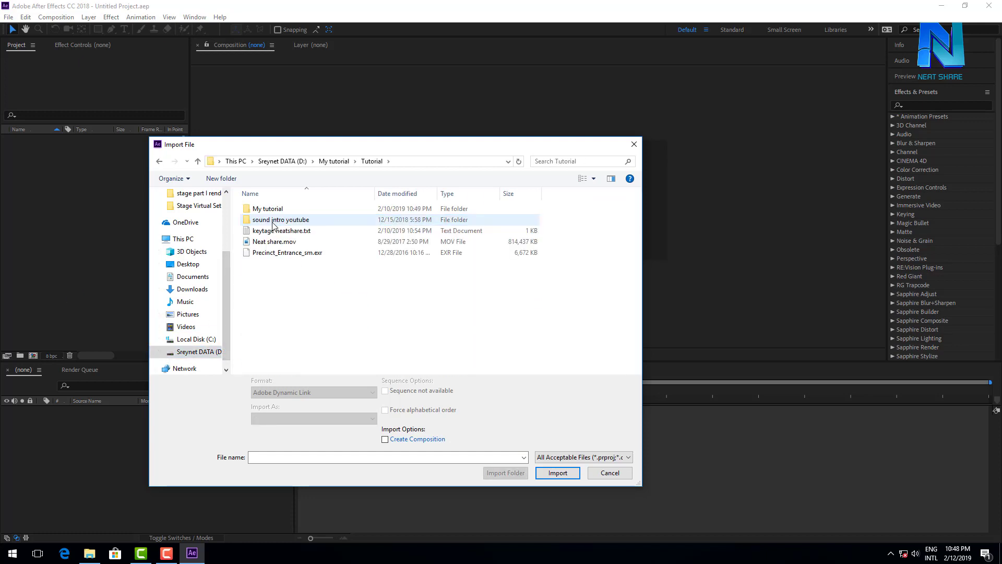
pyautogui.doubleClick(269, 209)
pyautogui.doubleClick(276, 276)
pyautogui.doubleClick(275, 222)
pyautogui.doubleClick(275, 222)
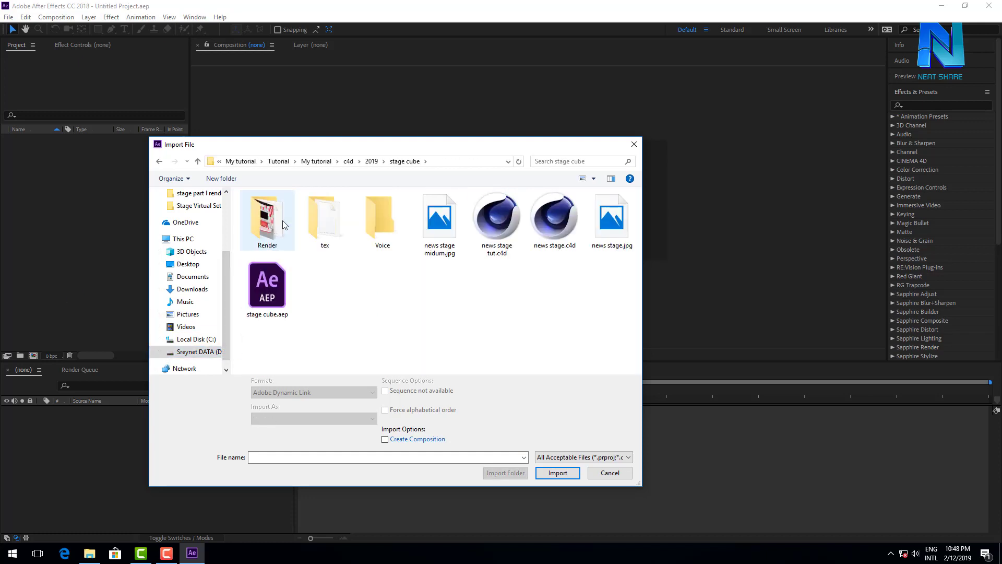
pyautogui.doubleClick(283, 221)
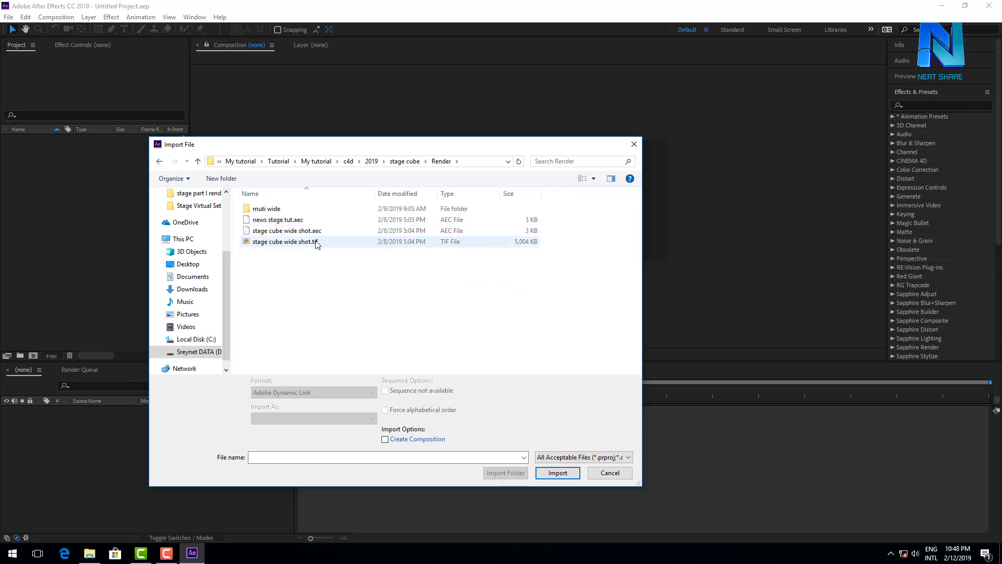
pyautogui.click(303, 220)
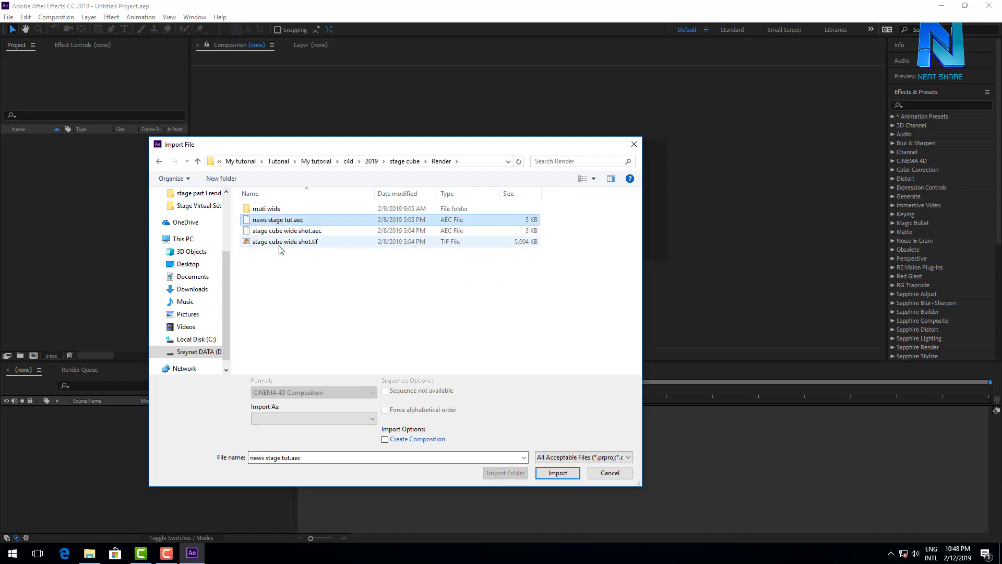
pyautogui.click(315, 232)
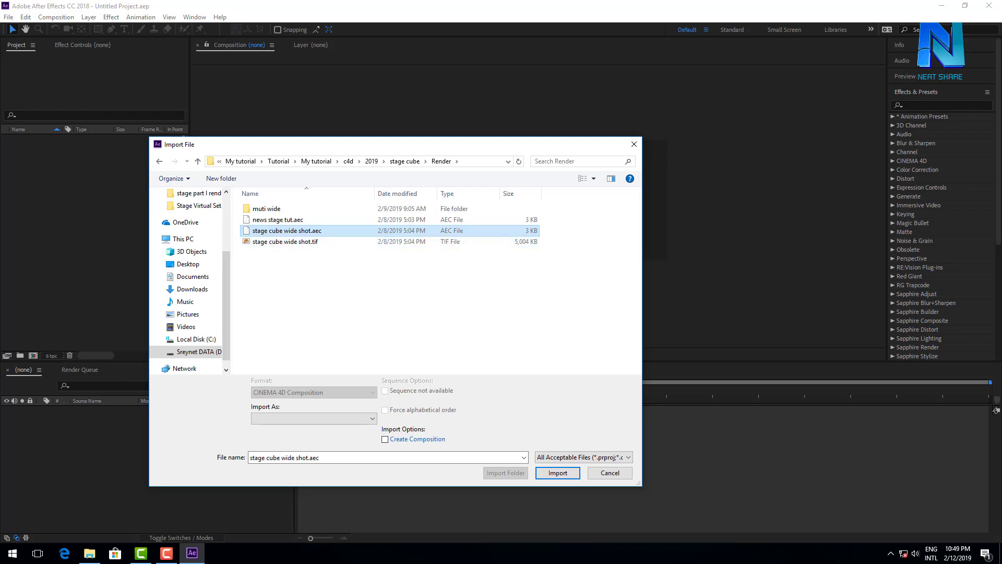
pyautogui.click(558, 478)
# Finish the import, expand Special Passes and stage cube wide shot folders, and widen the Name column
pyautogui.click(560, 476)
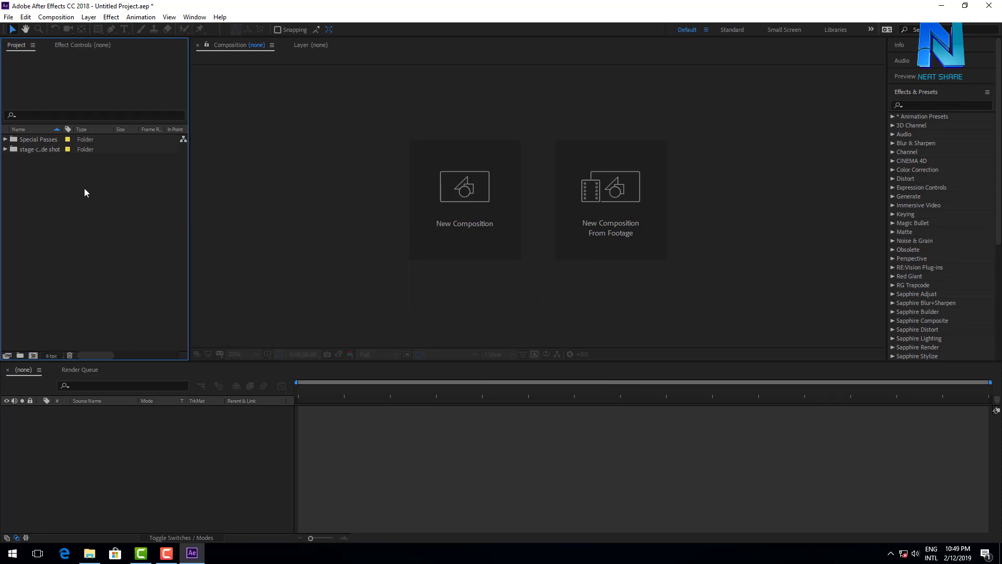
pyautogui.click(5, 150)
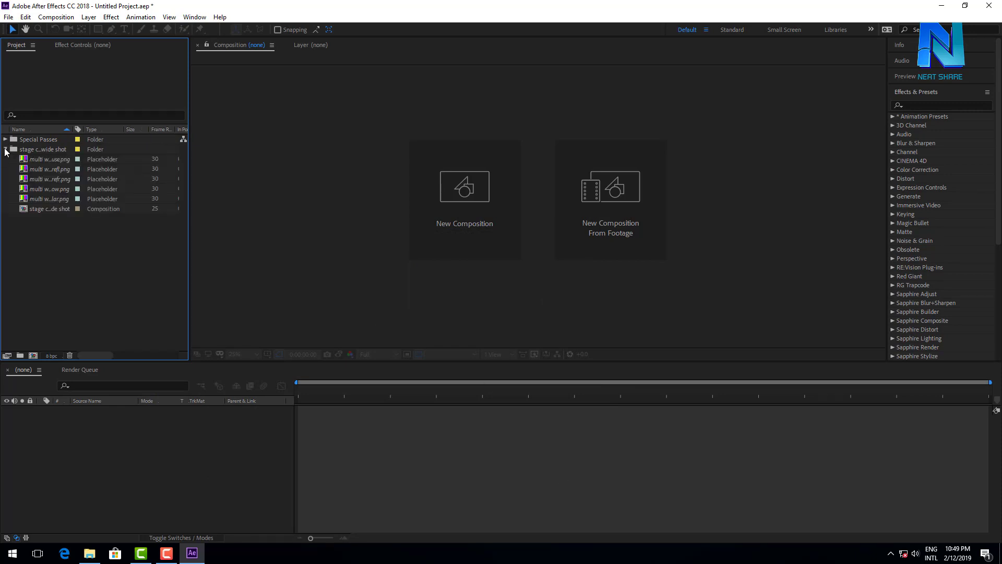
pyautogui.click(7, 139)
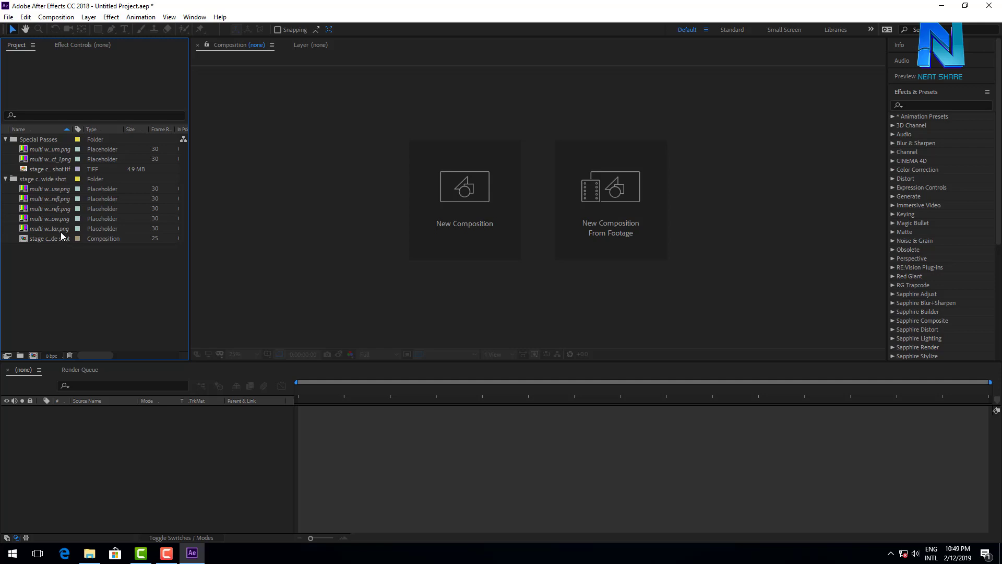
pyautogui.click(52, 149)
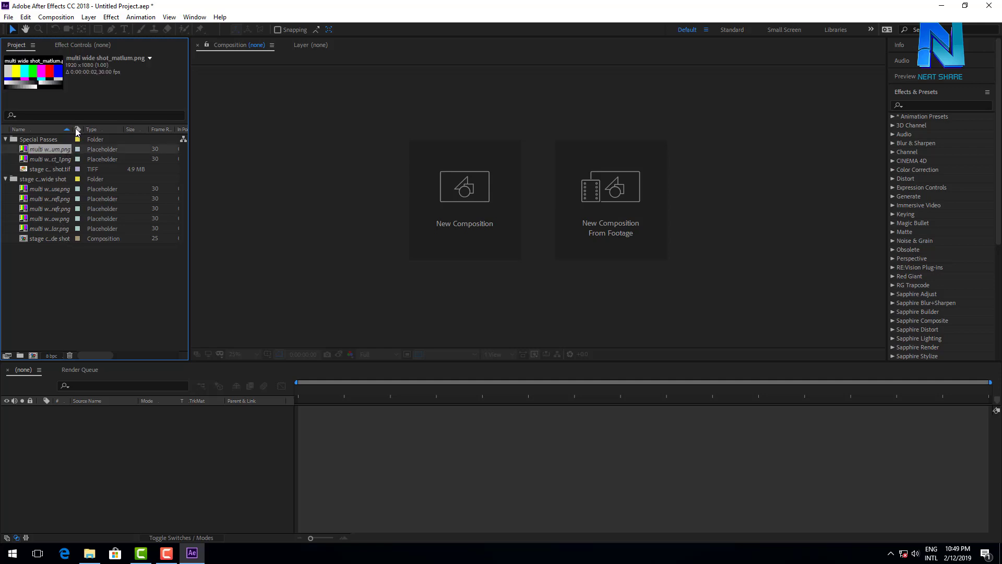
pyautogui.moveTo(73, 128); pyautogui.dragTo(122, 129)
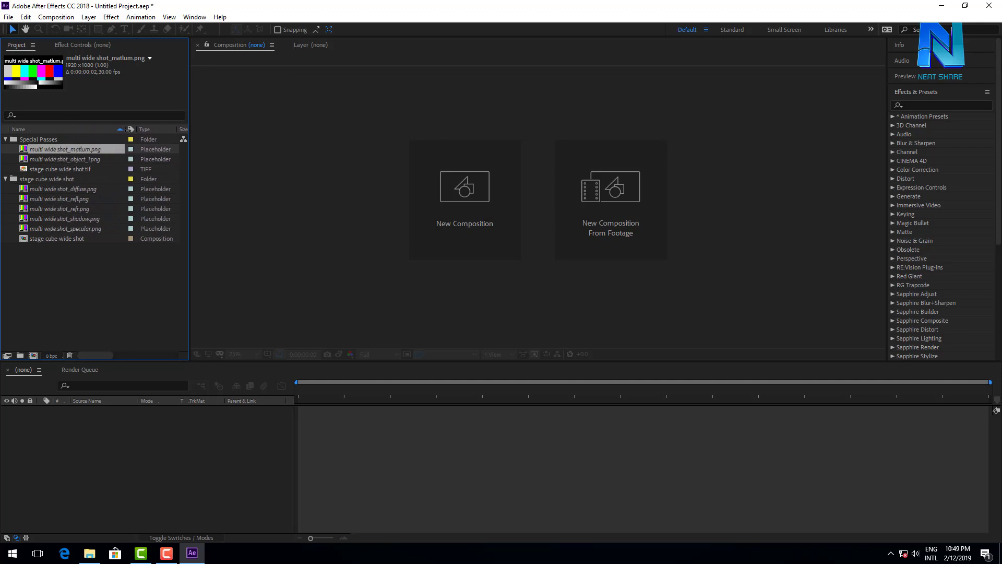
# Replace the matlum placeholder with multi wide shot_matlum.png from the muti wide folder, relinking the other missing passes
pyautogui.click(85, 160)
pyautogui.rightClick(82, 149)
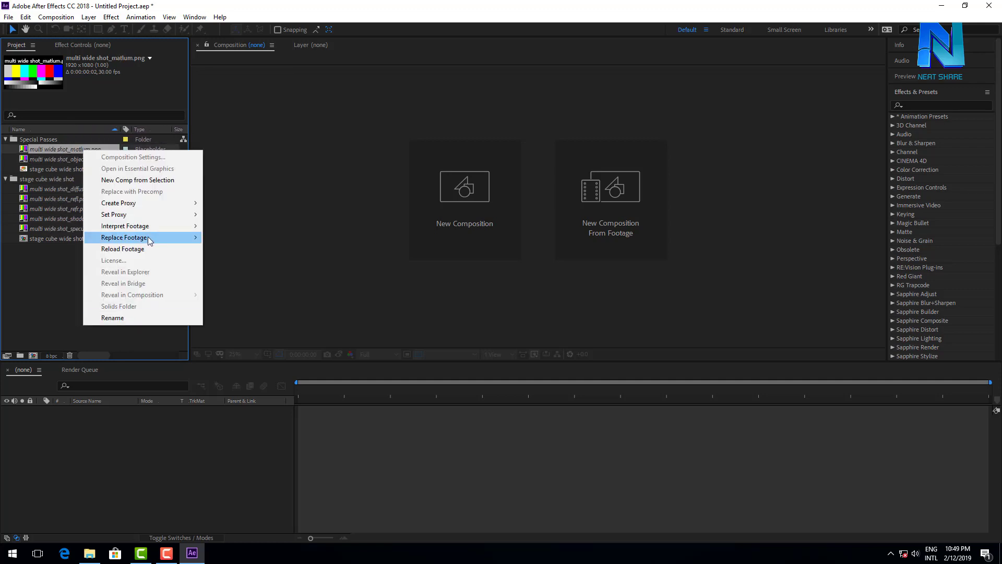
pyautogui.moveTo(191, 238)
pyautogui.click(224, 239)
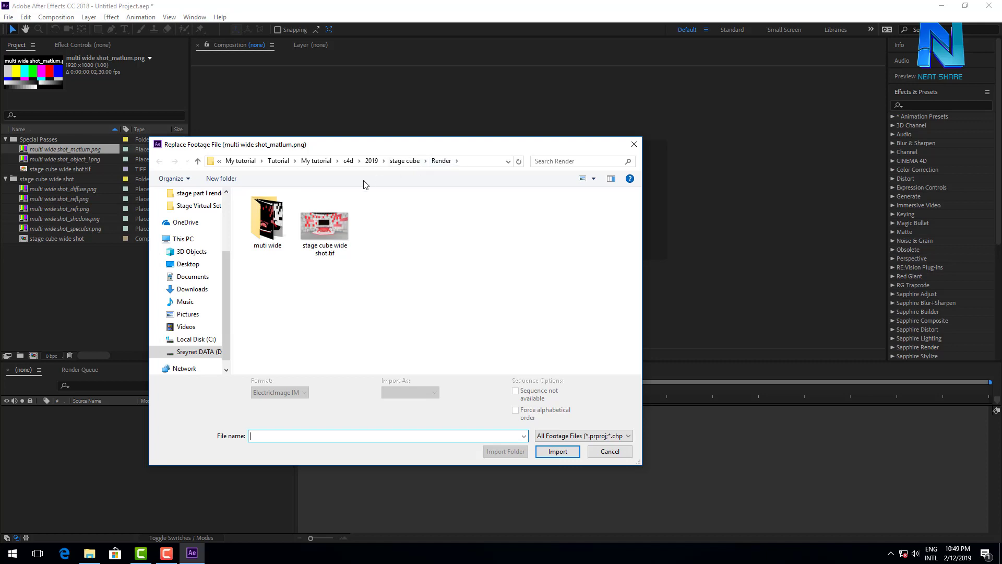
pyautogui.click(260, 226)
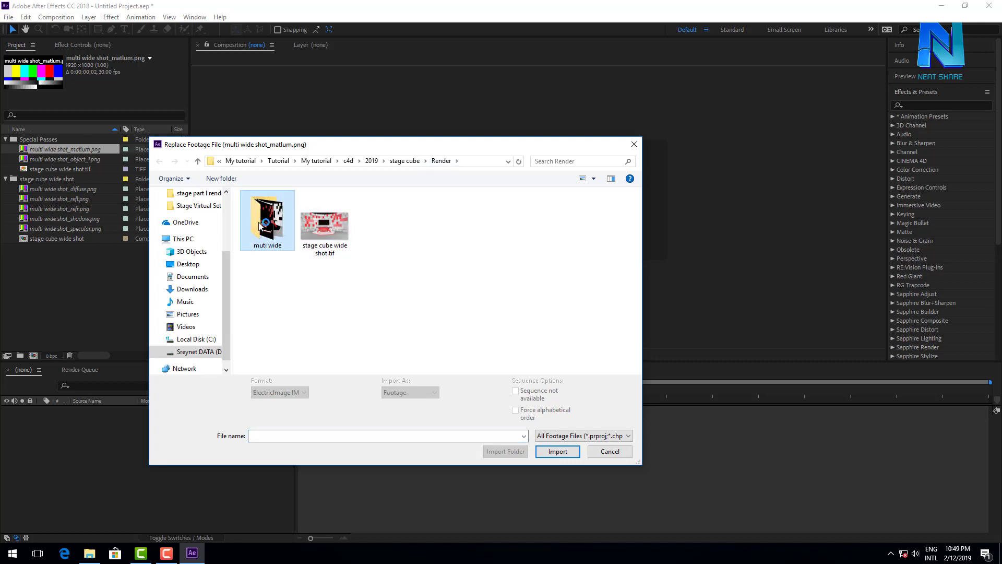
pyautogui.doubleClick(261, 225)
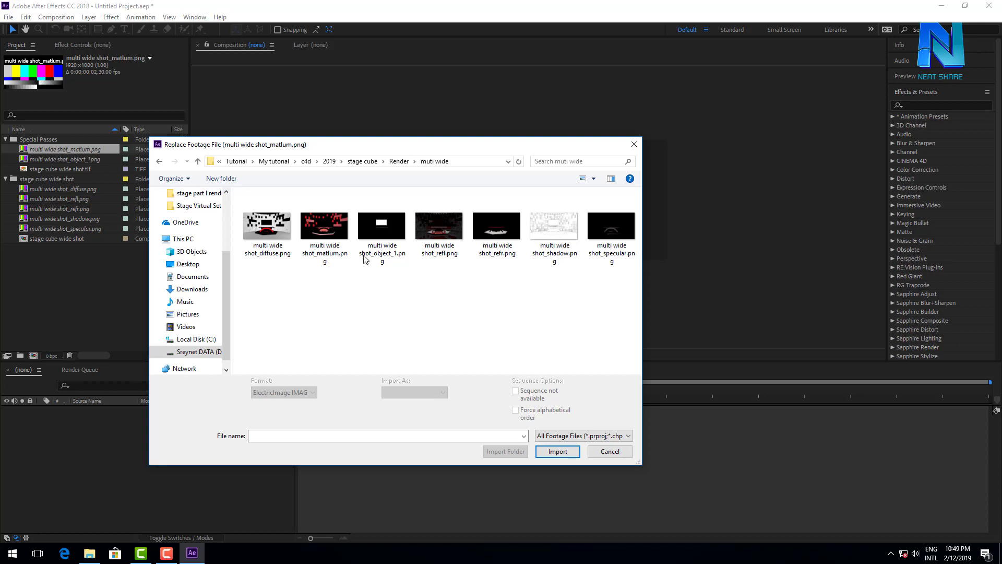
pyautogui.click(325, 230)
pyautogui.click(558, 444)
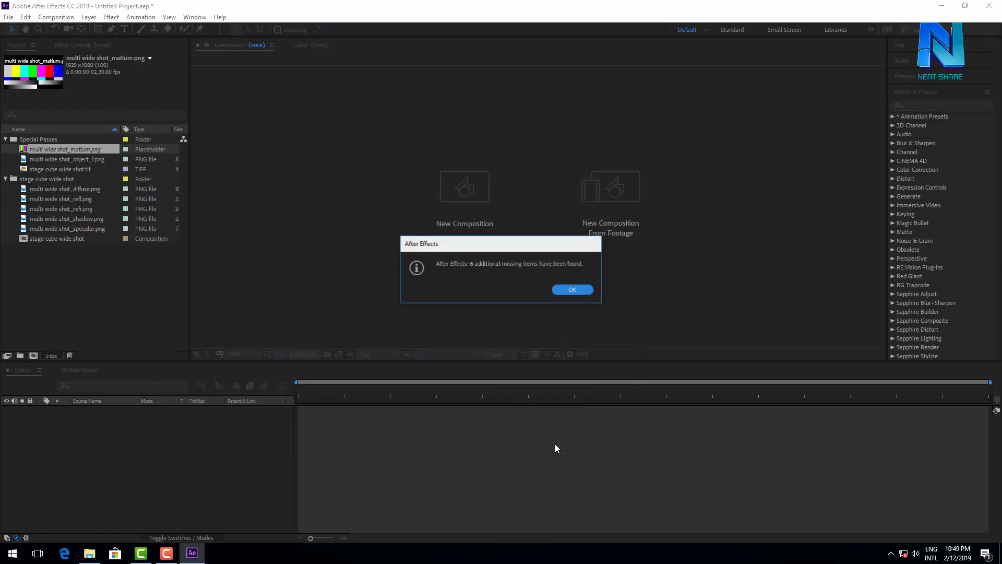
pyautogui.click(586, 291)
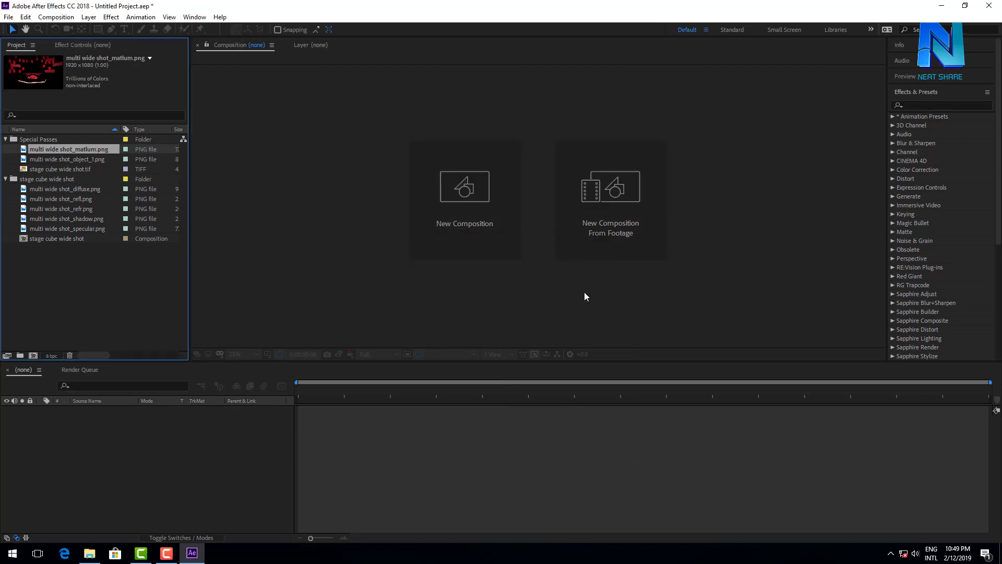
# Open stage cube wide shot.tif in the Footage viewer and zoom in and out on the stage render
pyautogui.click(100, 228)
pyautogui.click(84, 222)
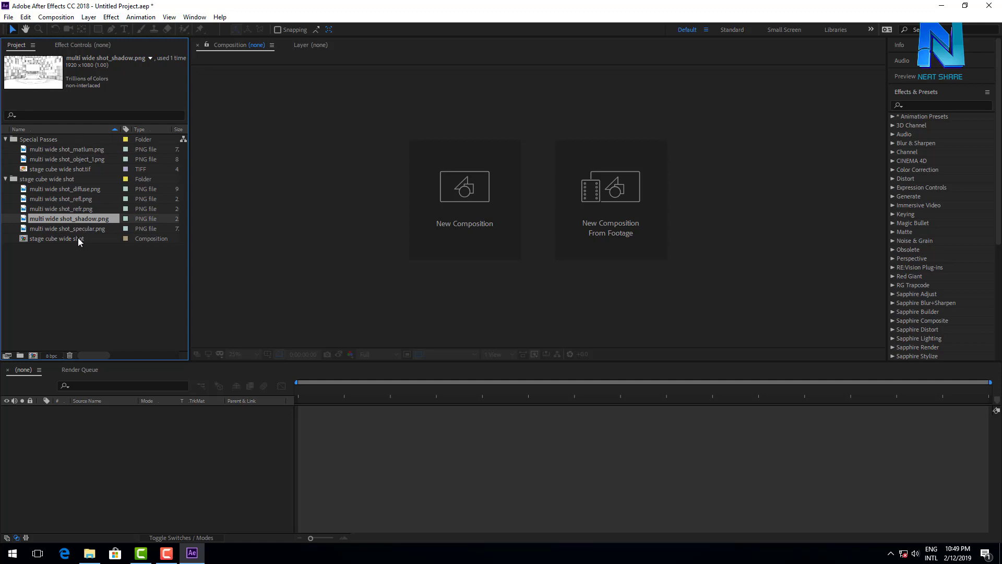
pyautogui.click(78, 239)
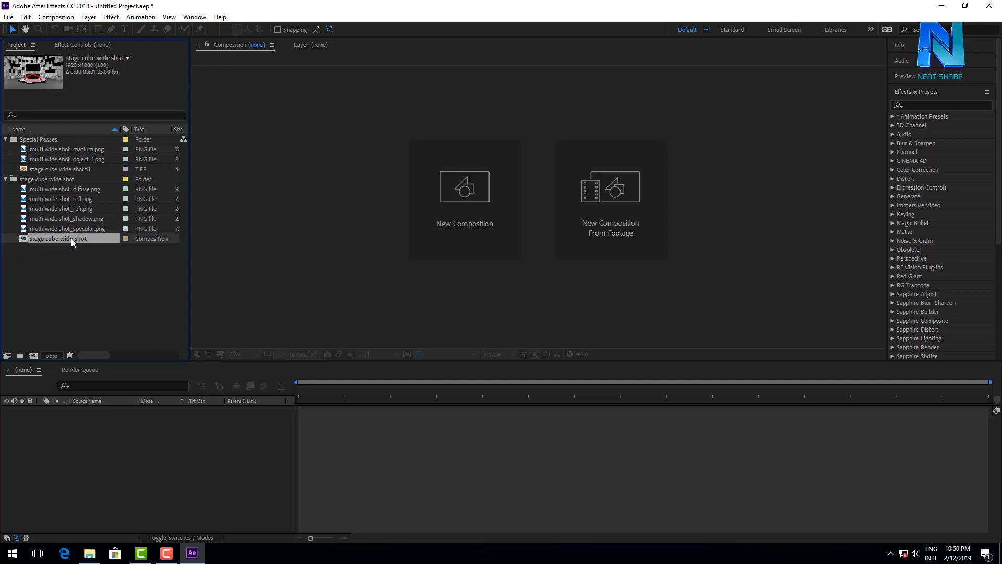
pyautogui.doubleClick(46, 170)
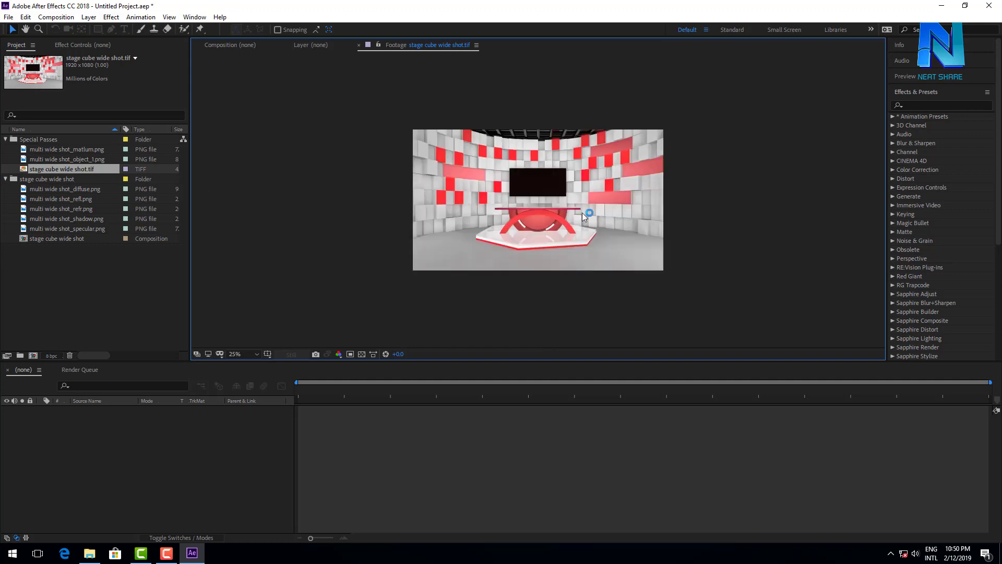
pyautogui.scroll(2, 583, 212)
pyautogui.scroll(-2, 583, 212)
pyautogui.scroll(2, 583, 212)
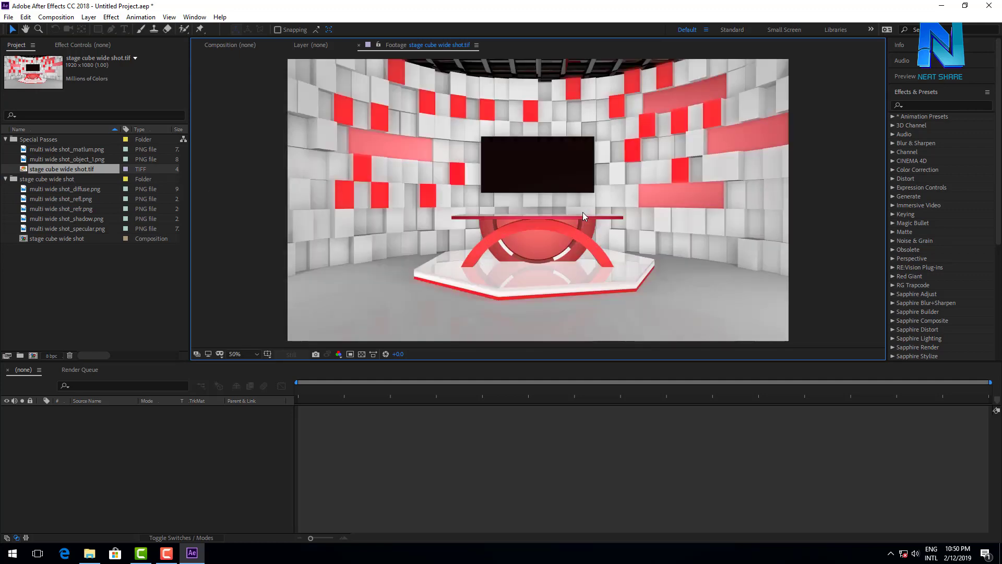
pyautogui.scroll(-2, 621, 229)
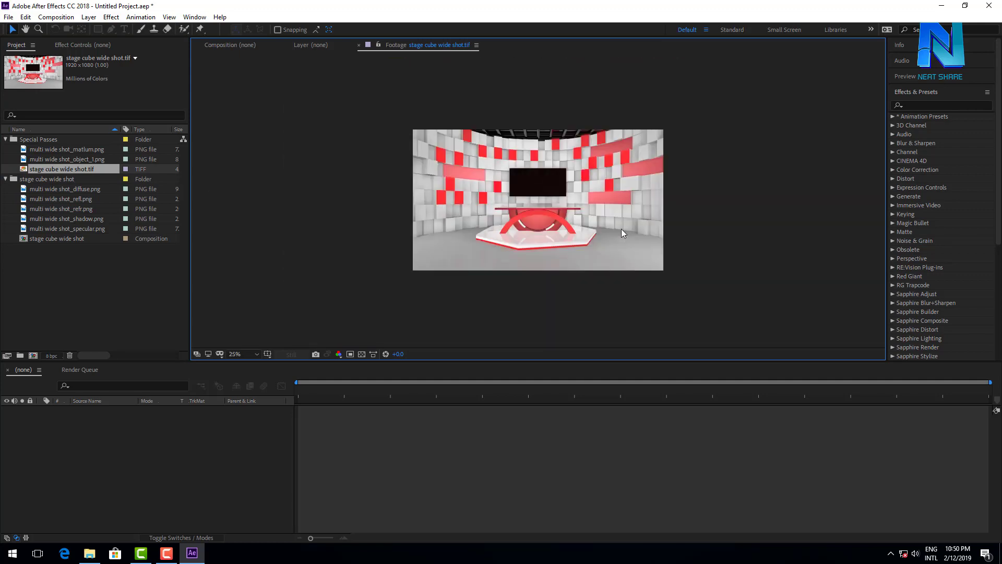
pyautogui.scroll(1, 621, 232)
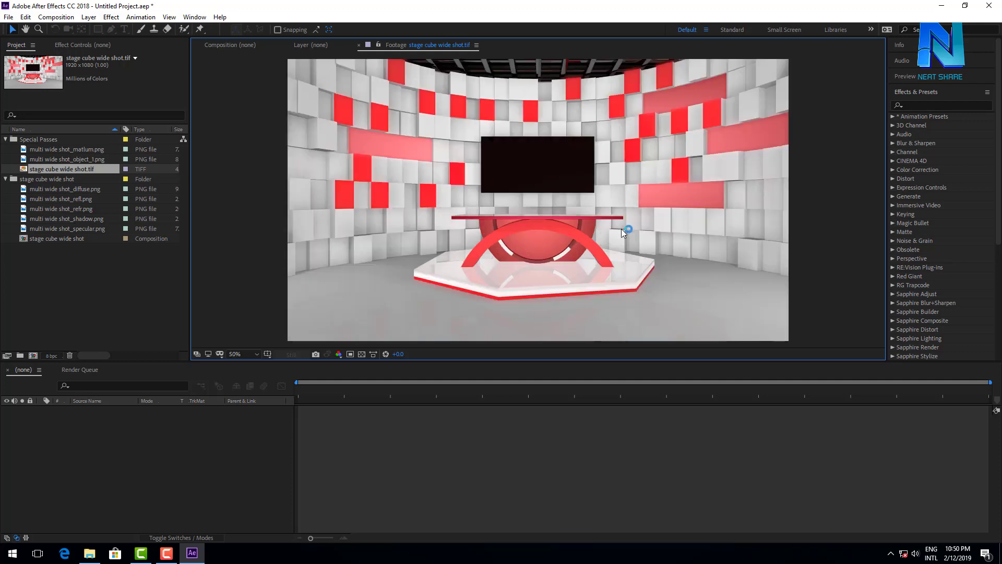
pyautogui.scroll(-1, 621, 230)
pyautogui.scroll(1, 621, 230)
pyautogui.scroll(-1, 622, 229)
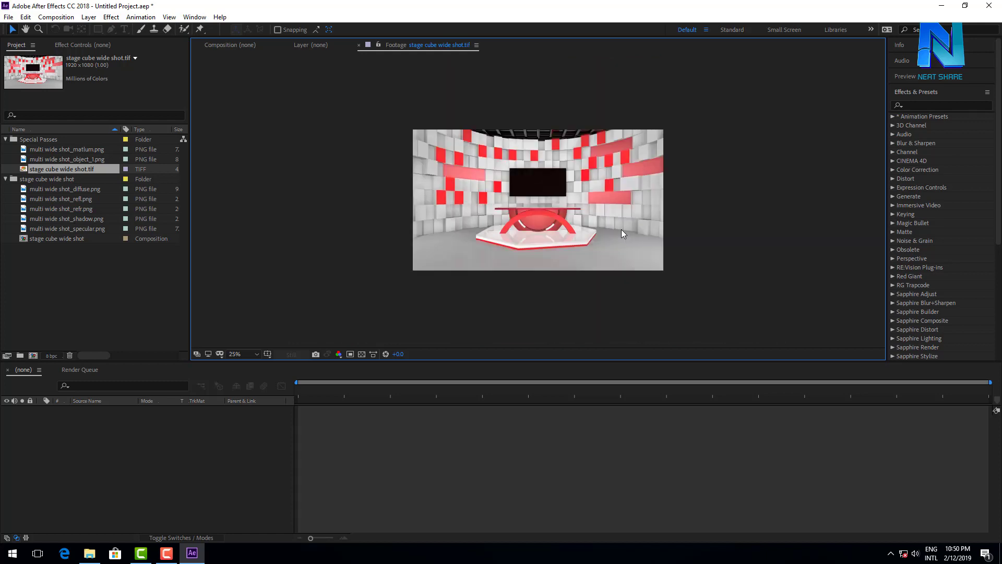
pyautogui.scroll(1, 621, 230)
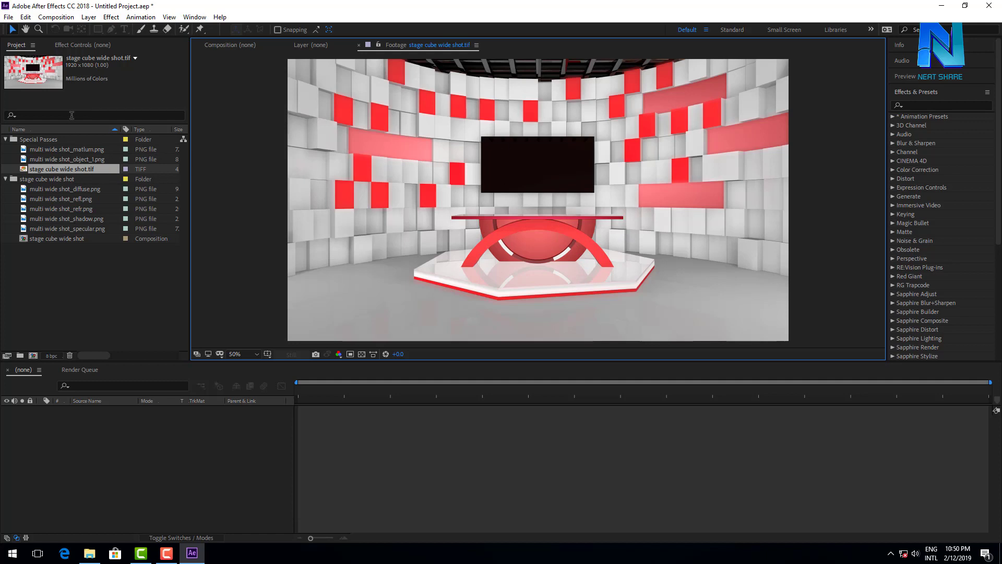
# Create a new 1920x1080, 25 fps, 6 s composition named 'virtual set with video'
pyautogui.click(63, 19)
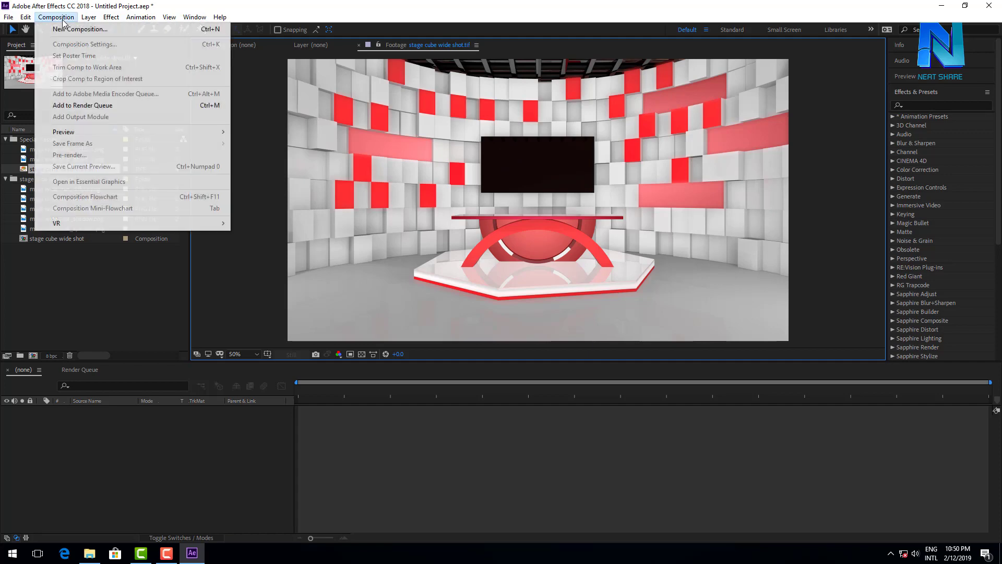
pyautogui.click(75, 31)
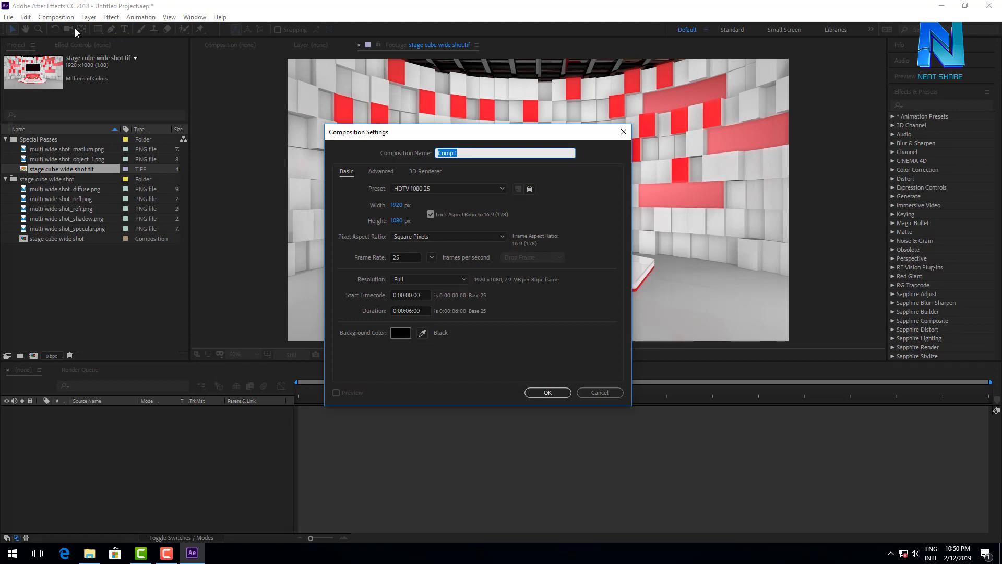
pyautogui.write('R')
pyautogui.press('BackSpace')
pyautogui.press('BackSpace')
pyautogui.press('BackSpace')
pyautogui.write('tual')
pyautogui.write(' set')
pyautogui.write(' with ')
pyautogui.write('vide')
pyautogui.click(544, 390)
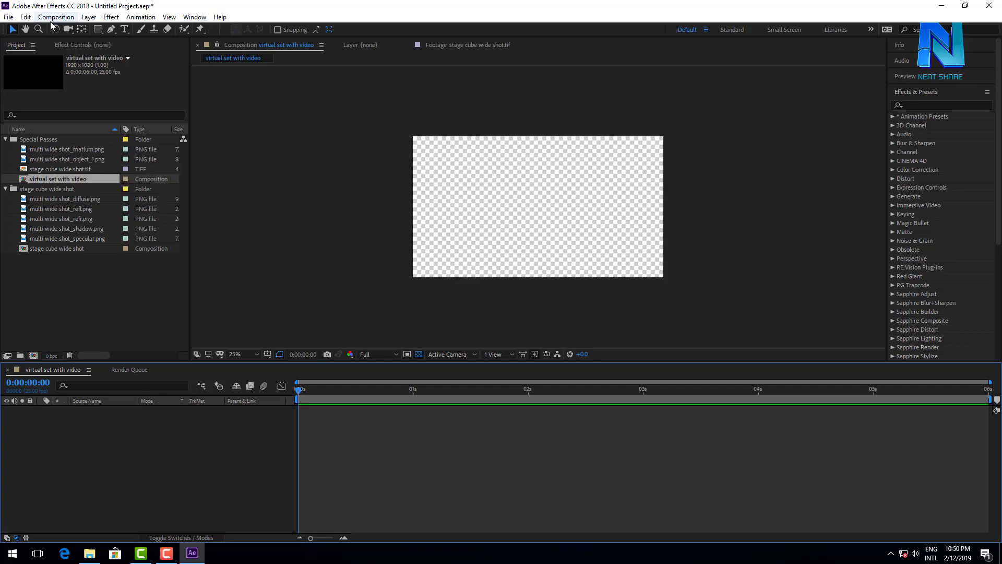
pyautogui.click(54, 17)
# Add a composition named 'Replace footage', then return to the virtual set with video comp
pyautogui.click(60, 30)
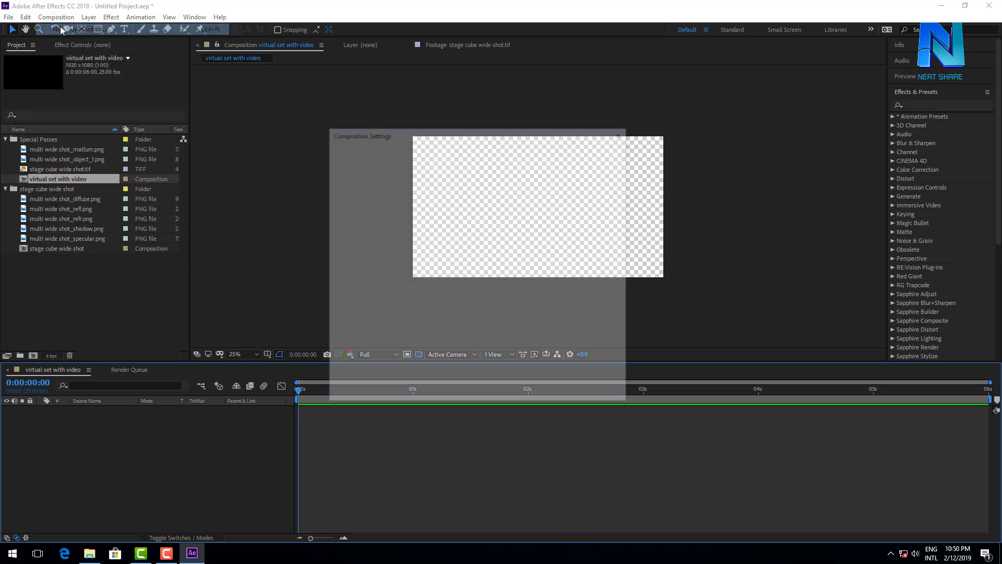
pyautogui.write('Replace footage')
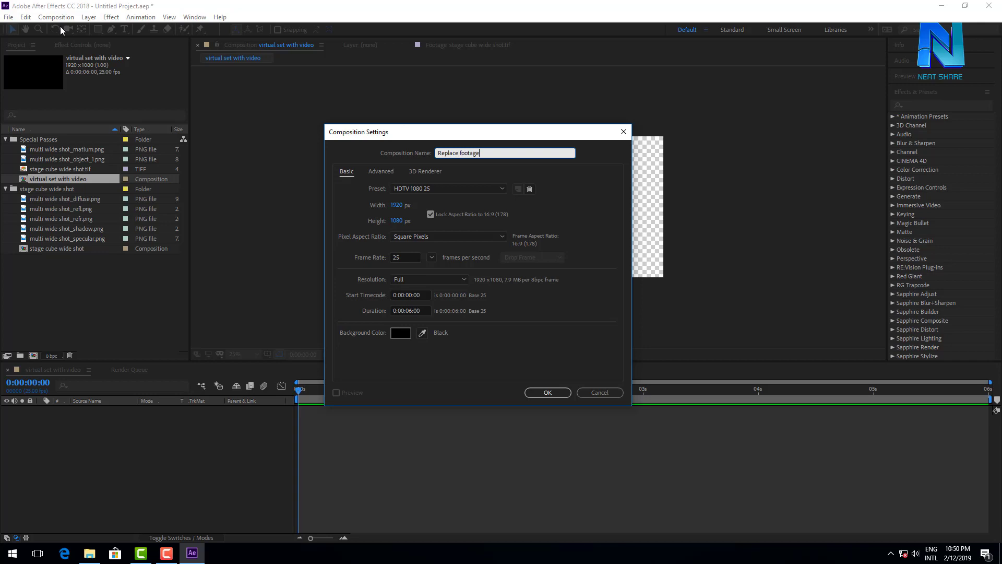
pyautogui.click(538, 392)
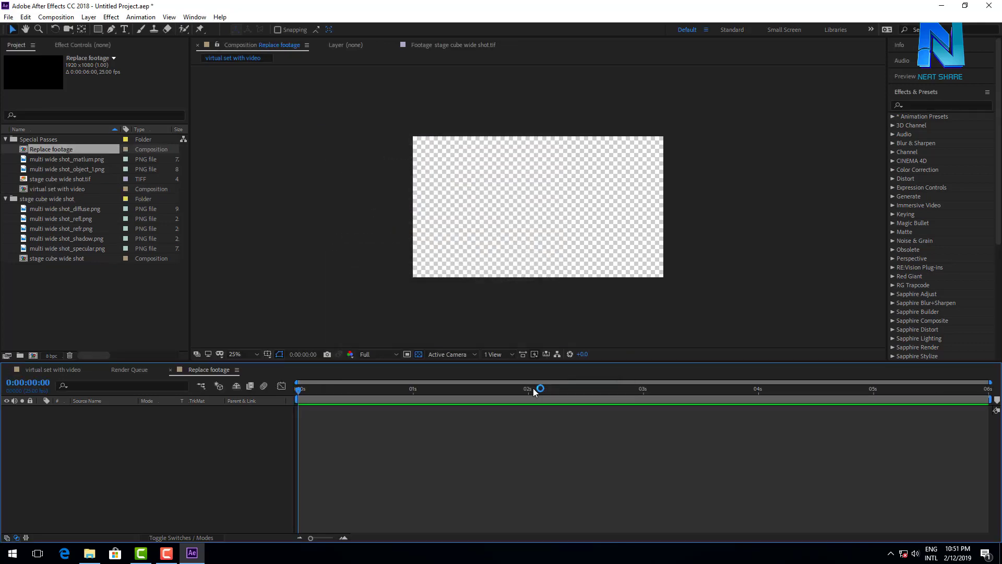
pyautogui.click(68, 373)
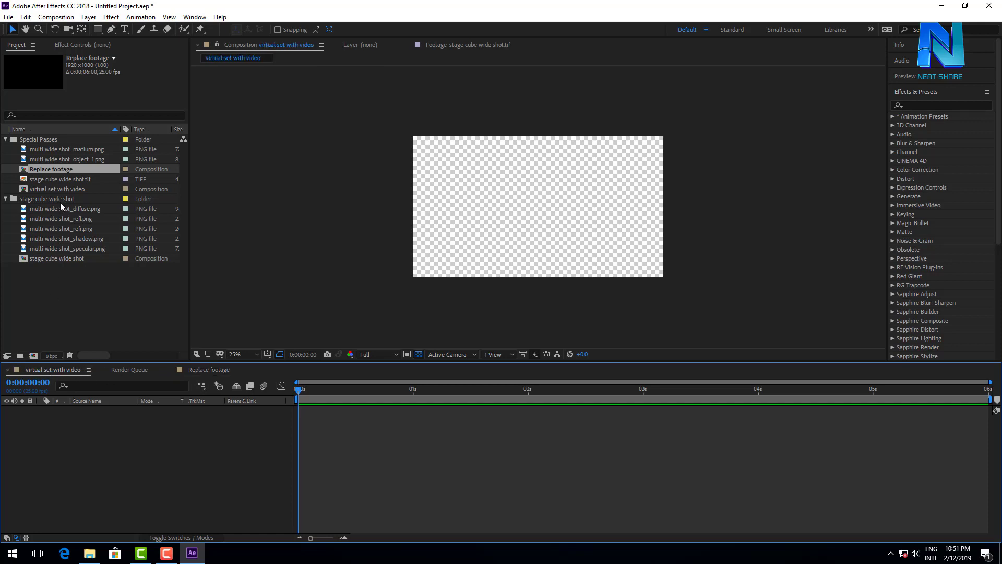
# Stack stage cube wide shot.tif, Replace footage and multi wide shot_object_1.png in virtual set with video
pyautogui.click(68, 178)
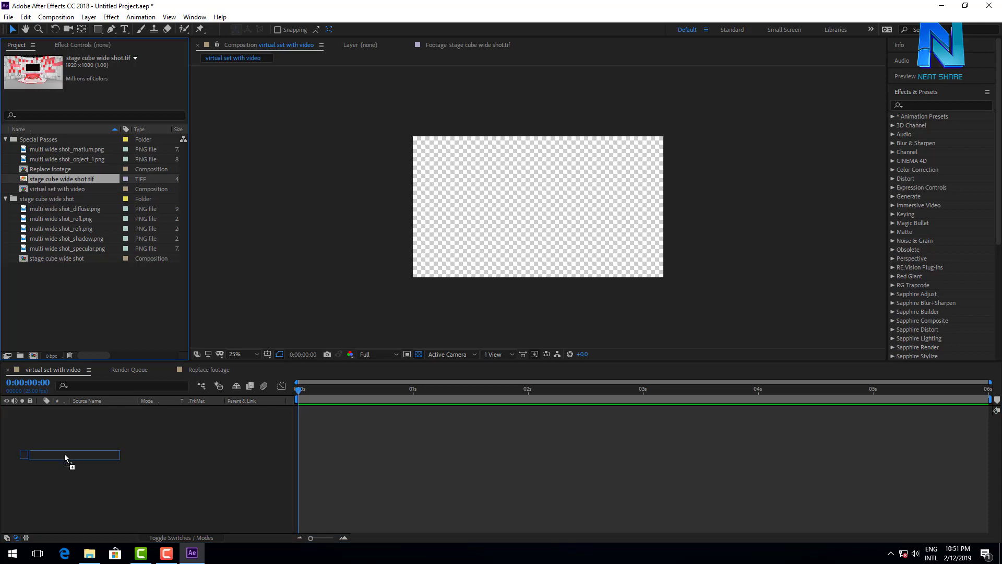
pyautogui.moveTo(63, 177); pyautogui.dragTo(64, 453)
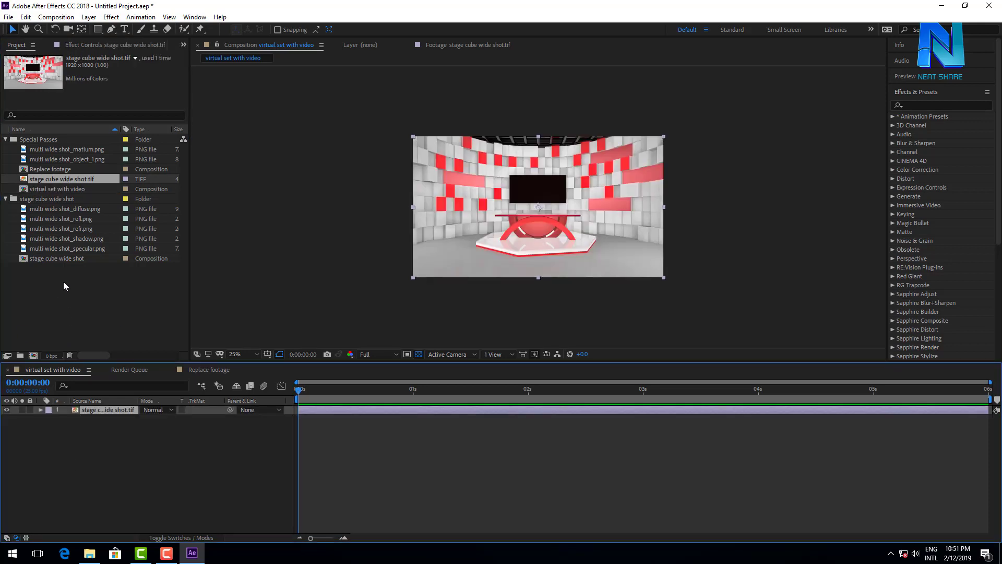
pyautogui.click(55, 169)
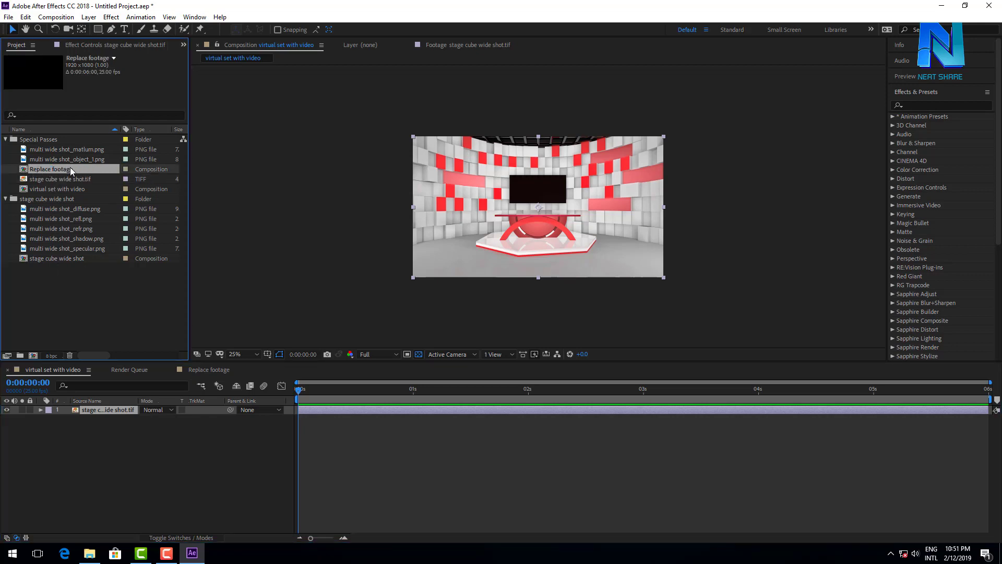
pyautogui.moveTo(54, 171); pyautogui.dragTo(100, 410)
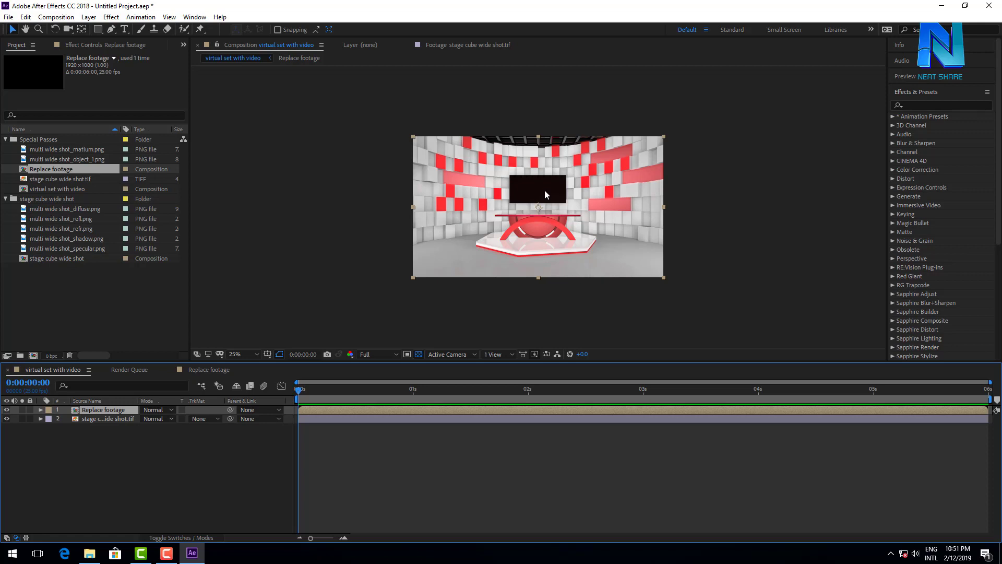
pyautogui.click(95, 161)
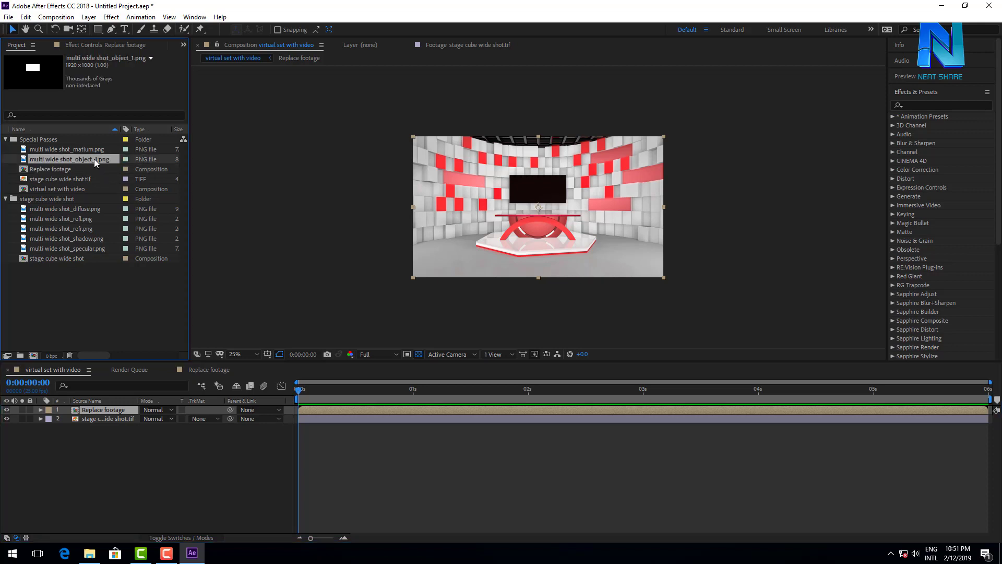
pyautogui.moveTo(96, 160); pyautogui.dragTo(128, 412)
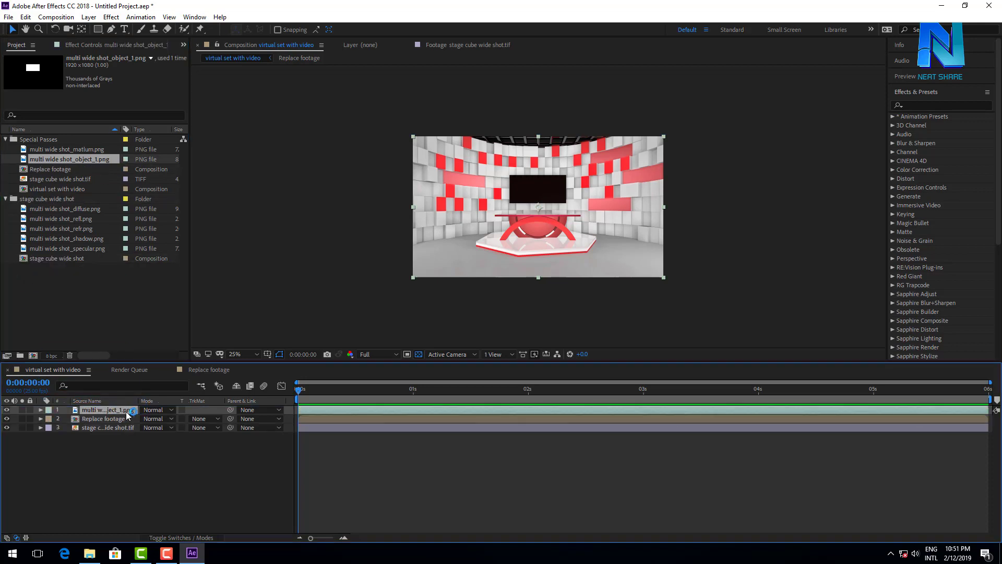
# Set the Replace footage layer's track matte to Luma Matte from the object pass
pyautogui.click(99, 422)
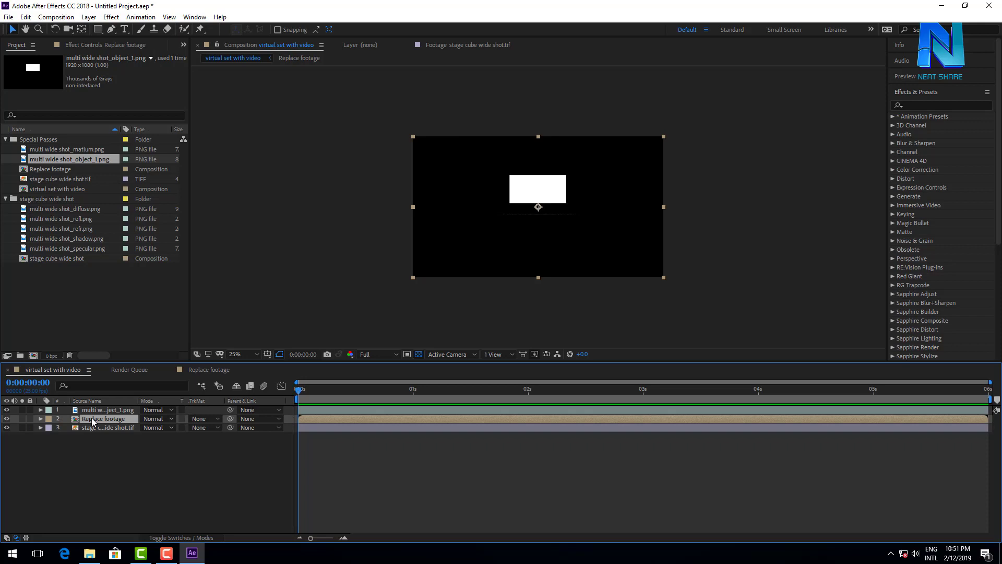
pyautogui.click(205, 418)
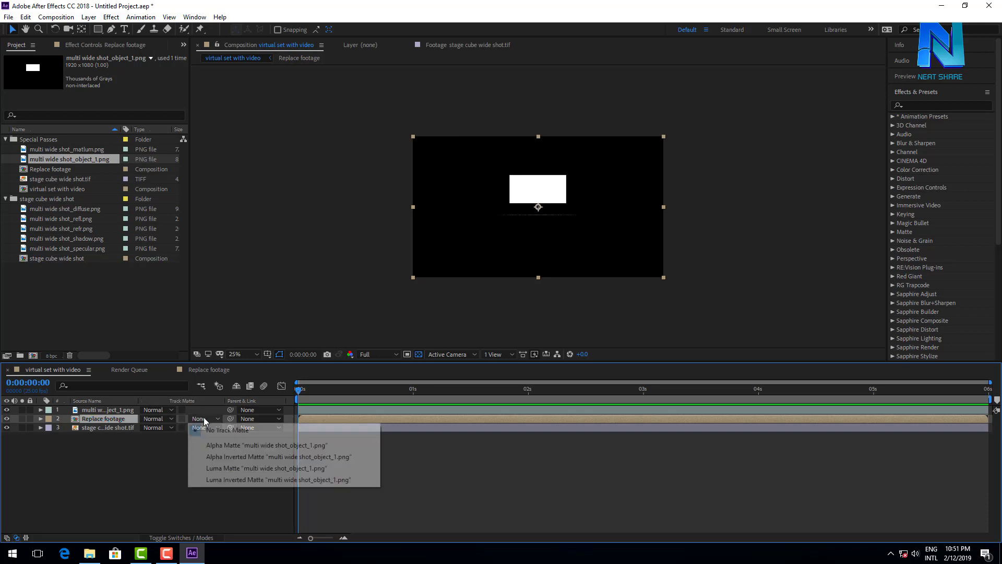
pyautogui.click(249, 468)
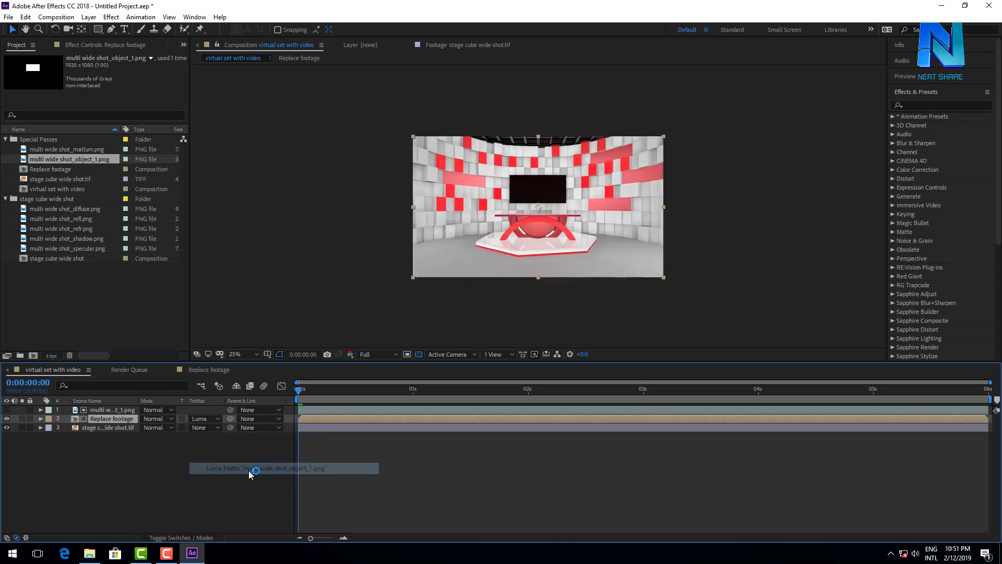
pyautogui.click(206, 471)
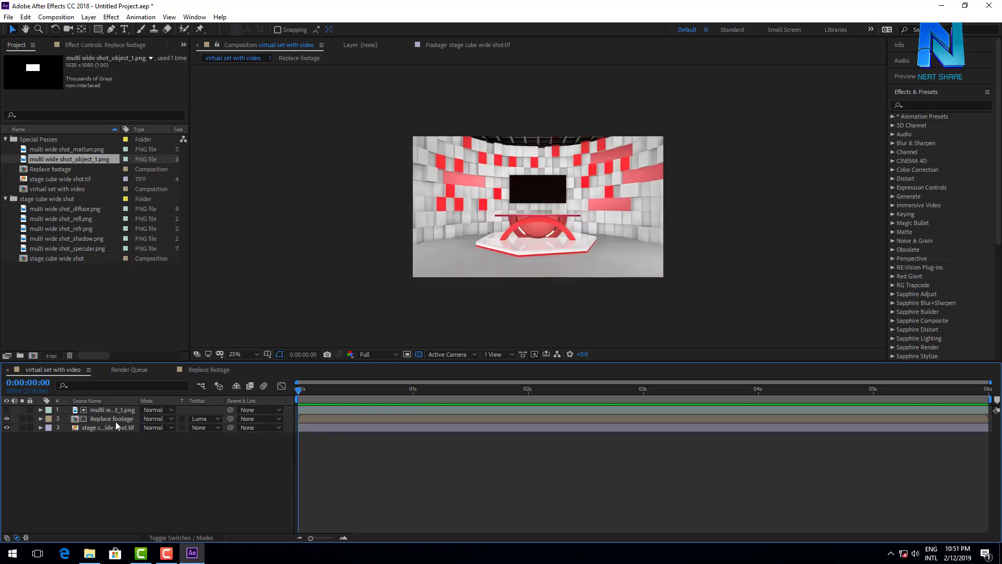
pyautogui.click(105, 306)
# Import Neat share intro_1.mp4 from the My tutorial folder into the project
pyautogui.rightClick(93, 296)
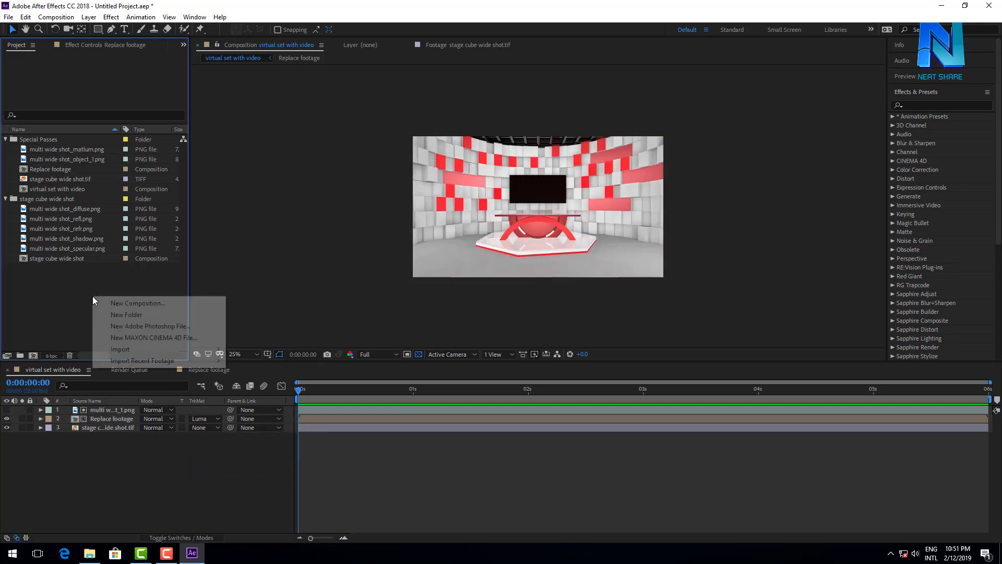
pyautogui.moveTo(201, 349)
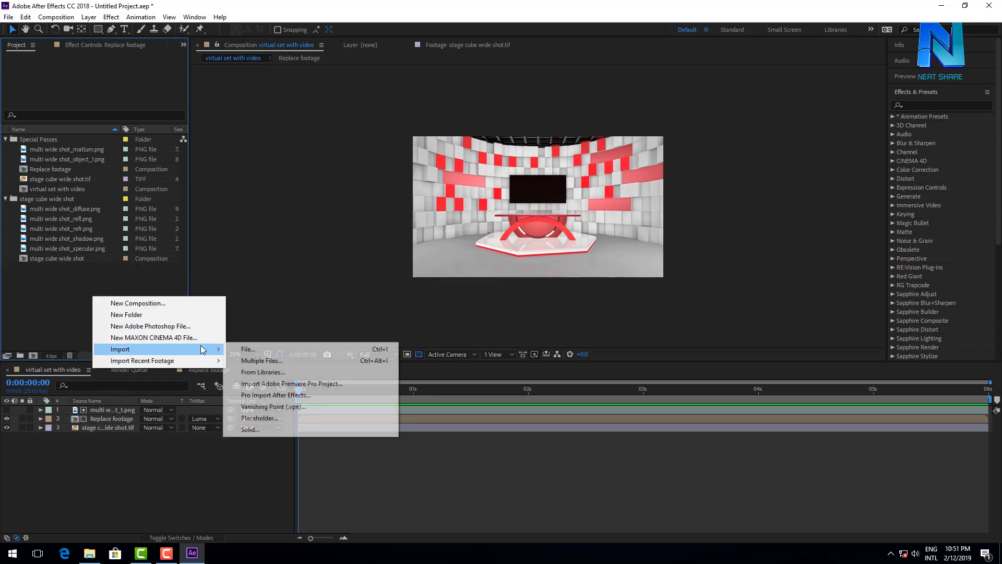
pyautogui.click(256, 347)
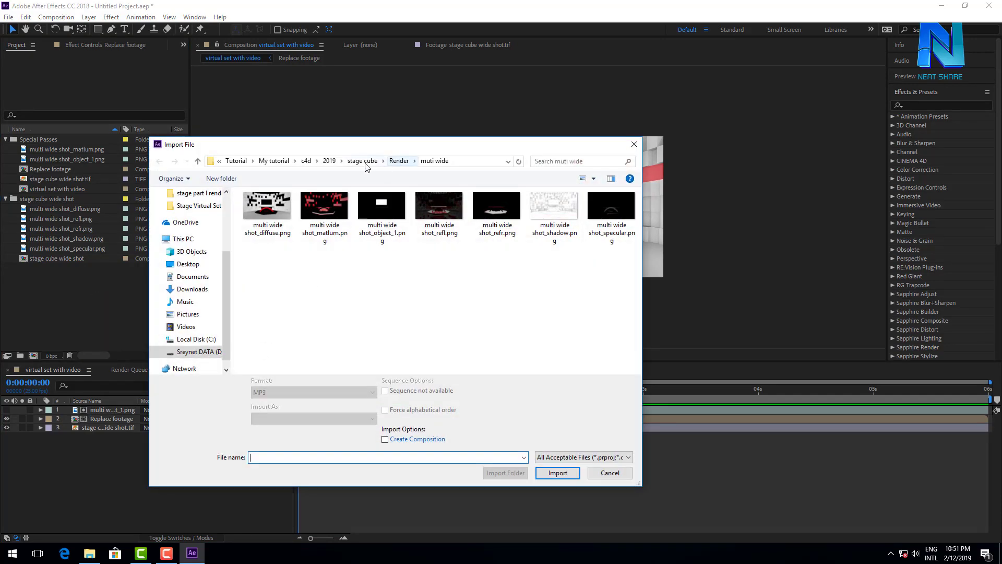
pyautogui.click(329, 161)
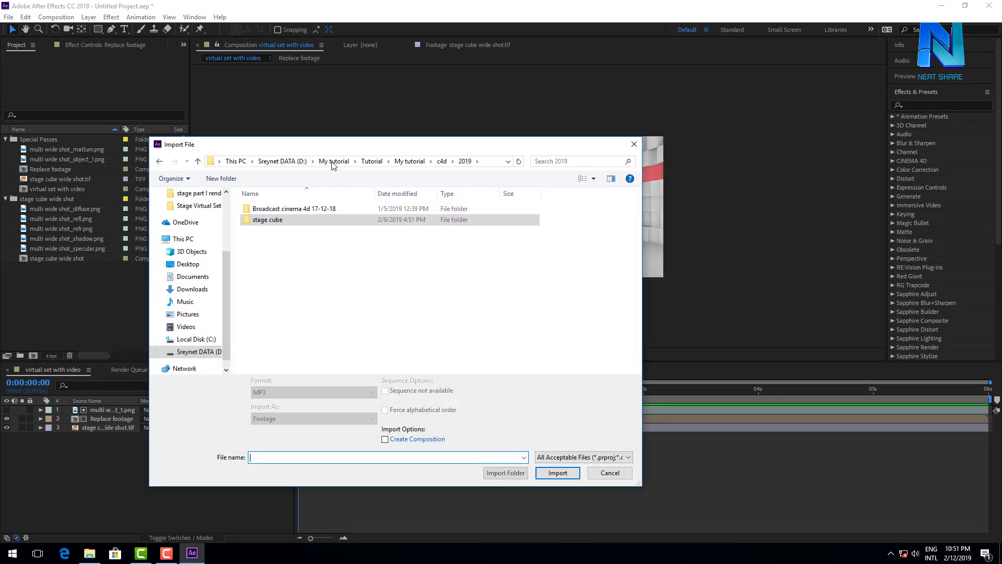
pyautogui.click(410, 161)
pyautogui.scroll(-5, 393, 344)
pyautogui.scroll(-3, 393, 345)
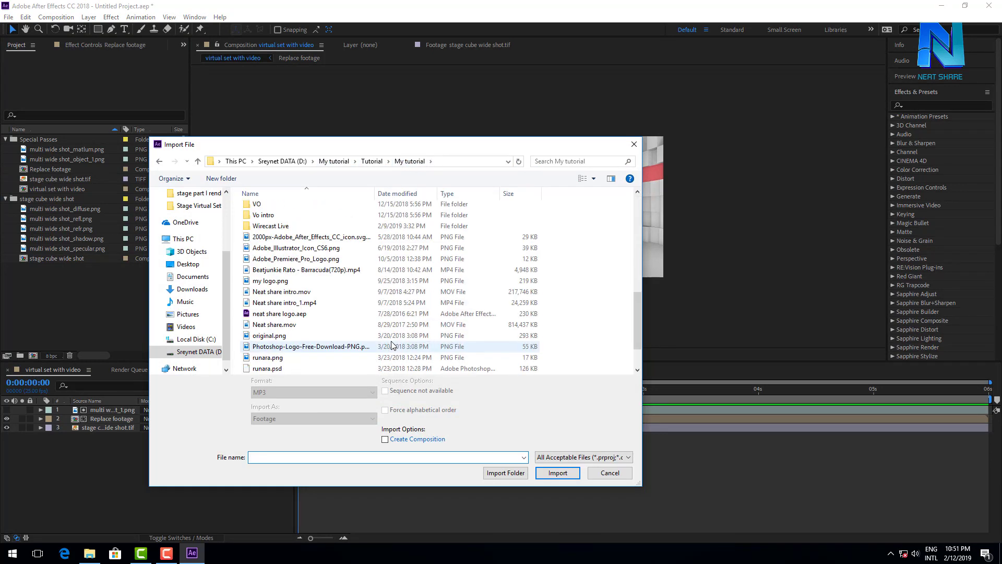
pyautogui.scroll(-2, 393, 344)
pyautogui.scroll(1, 392, 345)
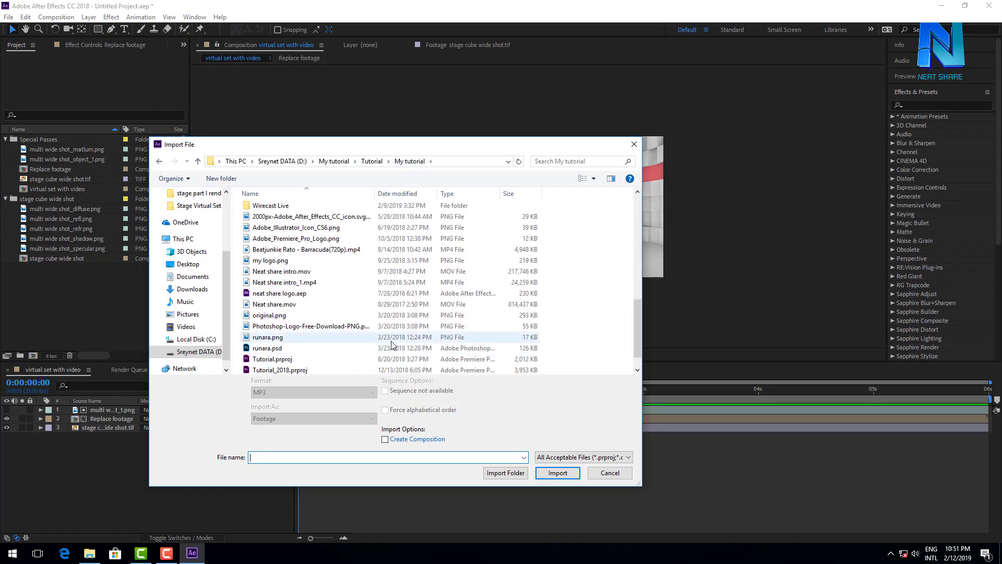
pyautogui.click(292, 282)
pyautogui.click(558, 473)
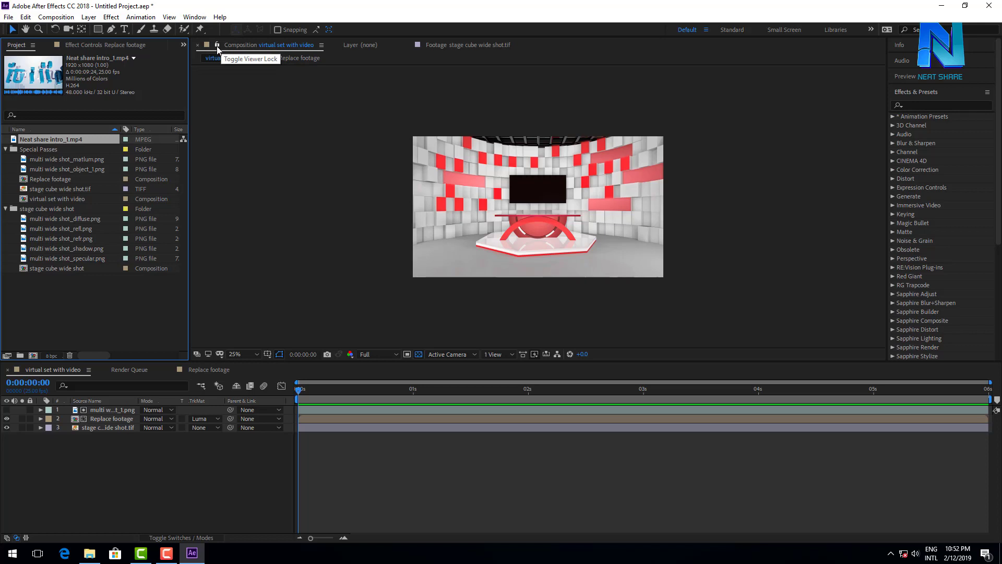
# Open a second viewer on Replace footage and place Neat share intro_1.mp4 in its timeline
pyautogui.click(219, 44)
pyautogui.click(322, 45)
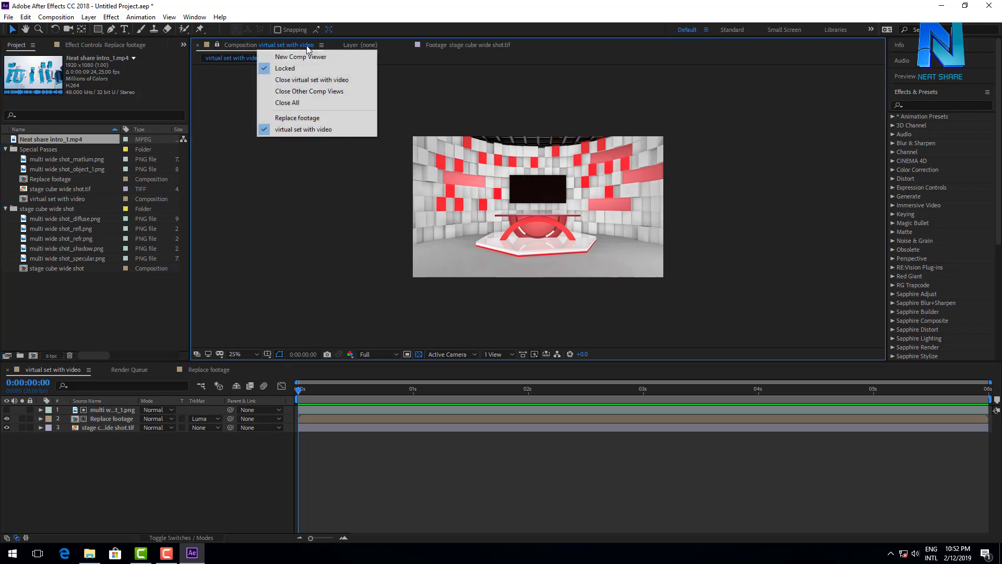
pyautogui.click(293, 56)
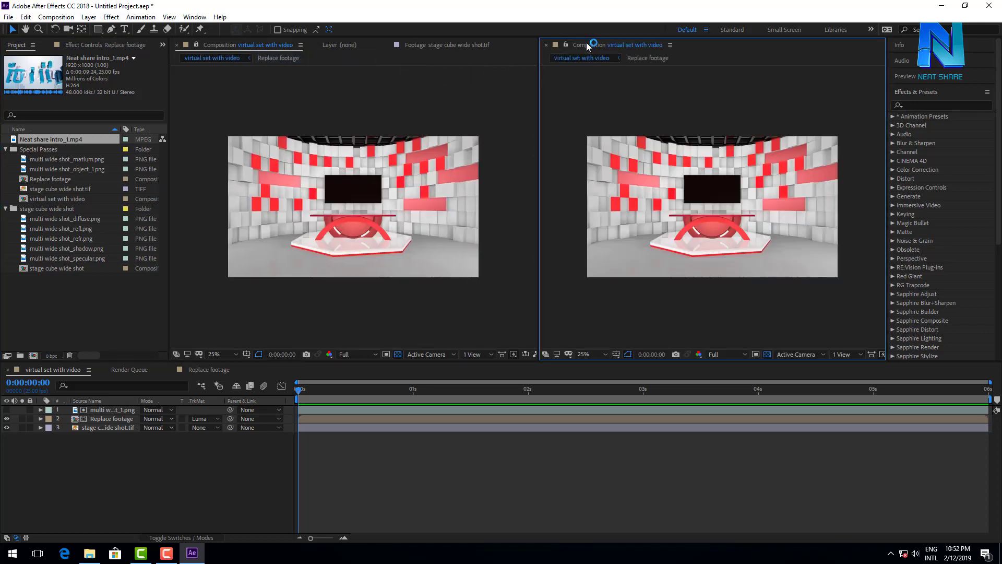
pyautogui.click(215, 370)
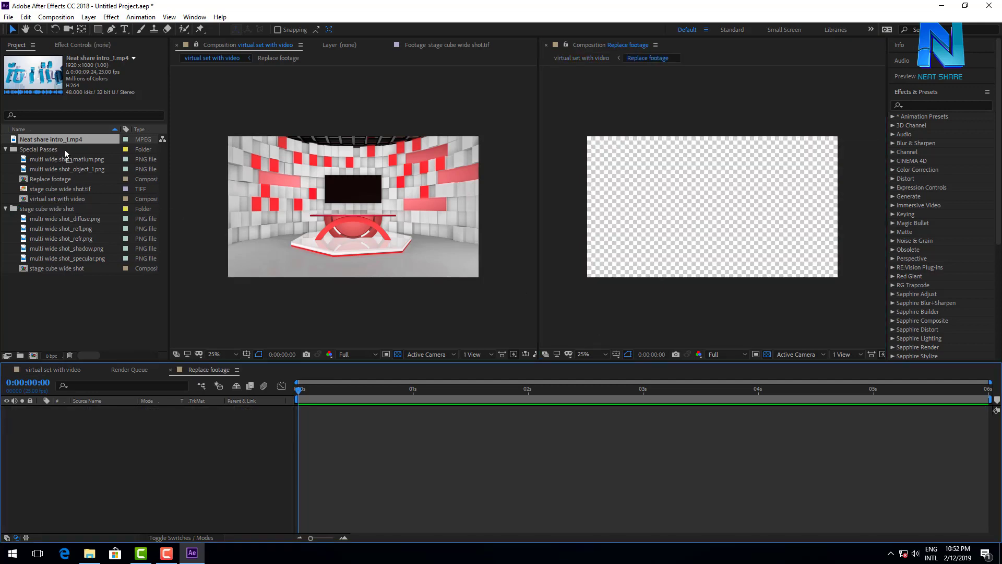
pyautogui.moveTo(63, 139); pyautogui.dragTo(92, 471)
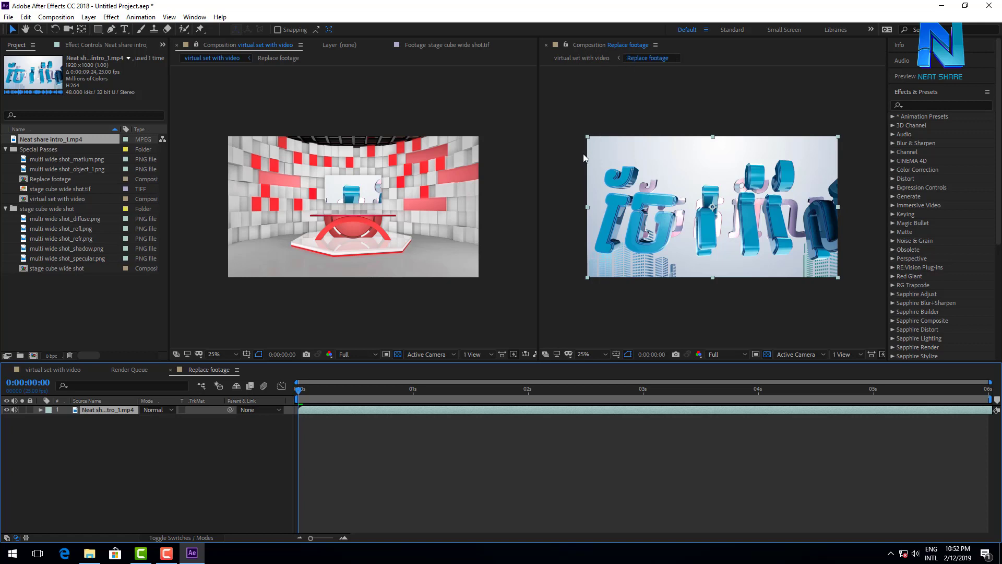
# Scale the intro video layer to 45% and move it up toward the studio screen
pyautogui.click(119, 457)
pyautogui.click(115, 401)
pyautogui.click(115, 409)
pyautogui.press('s')
pyautogui.moveTo(155, 418)
pyautogui.mouseDown()
pyautogui.moveTo(136, 418)
pyautogui.moveTo(145, 418)
pyautogui.mouseUp()
pyautogui.click(153, 419)
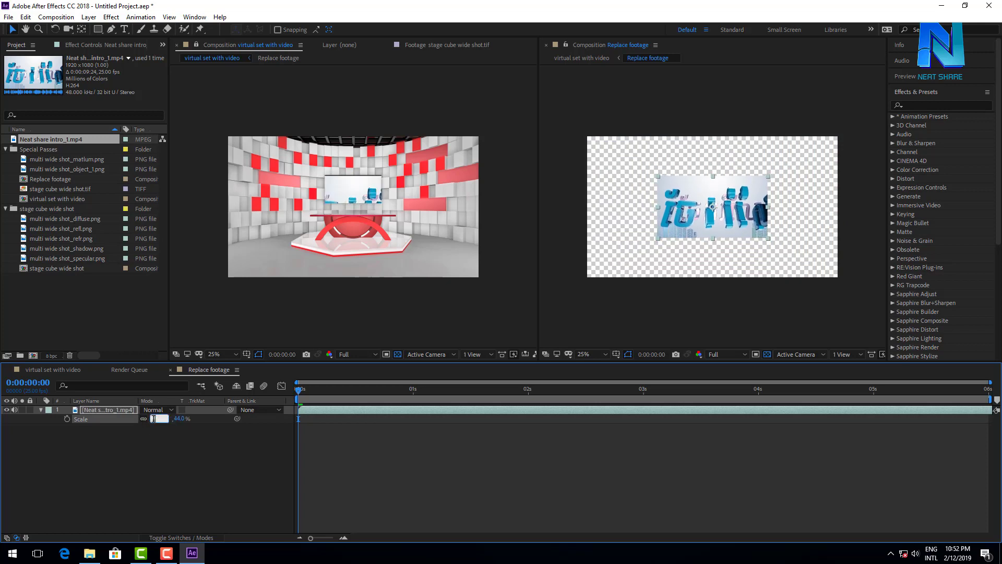
pyautogui.write('45')
pyautogui.press('Return')
pyautogui.moveTo(724, 218); pyautogui.dragTo(734, 200)
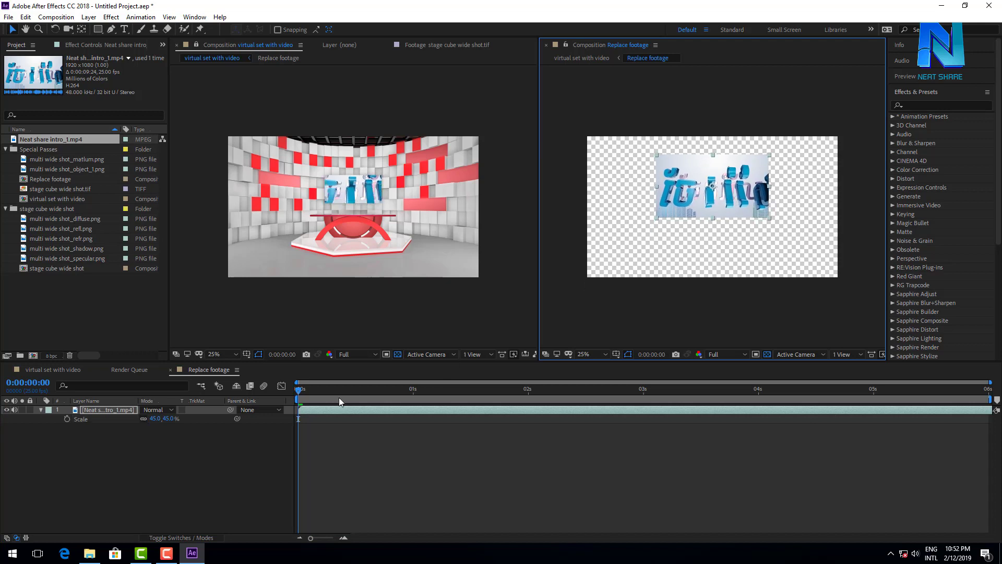
# Scrub through the video and shrink its scale to 31% to fit the set's screen
pyautogui.click(356, 393)
pyautogui.click(380, 391)
pyautogui.click(534, 392)
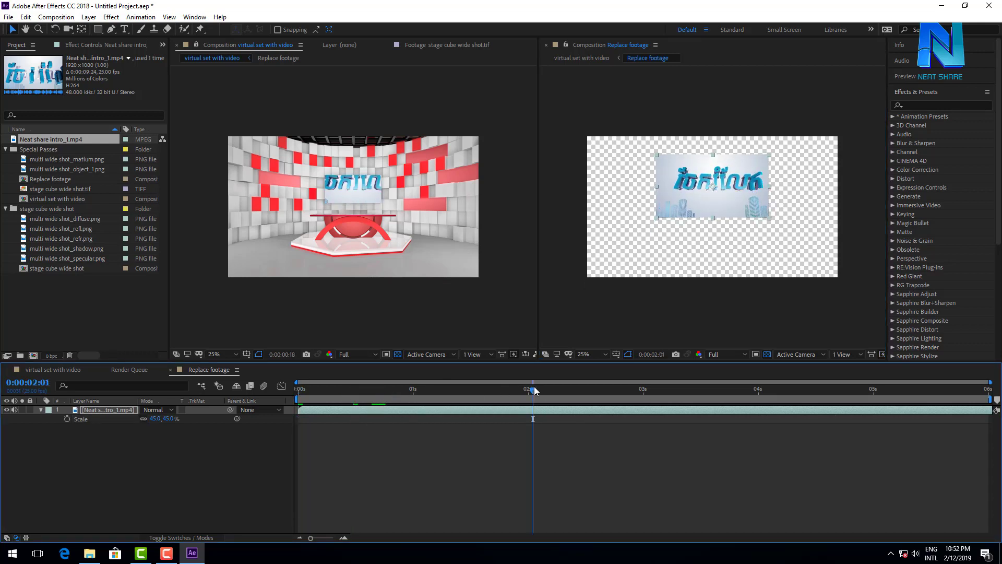
pyautogui.click(606, 391)
pyautogui.click(704, 393)
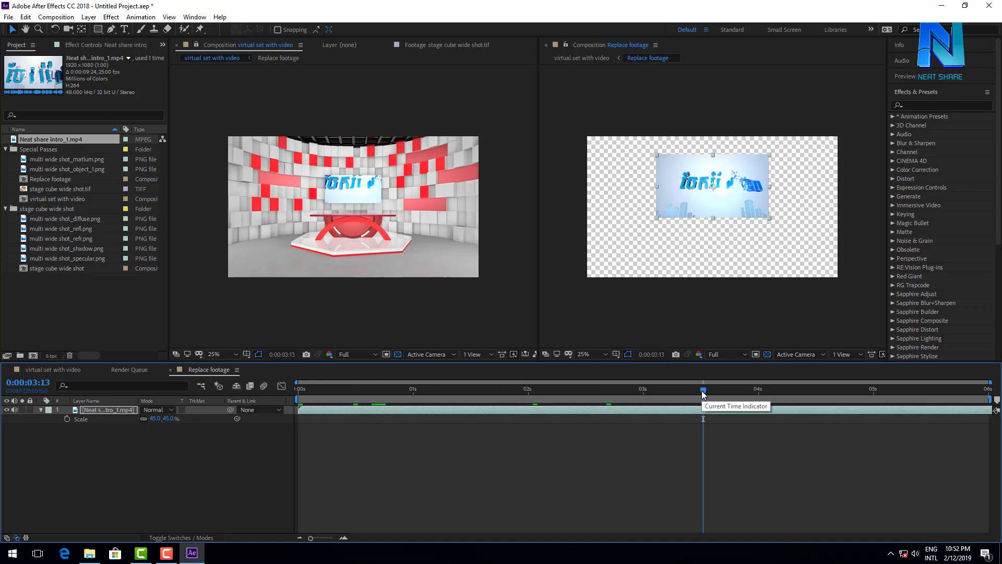
pyautogui.moveTo(161, 419); pyautogui.dragTo(159, 419)
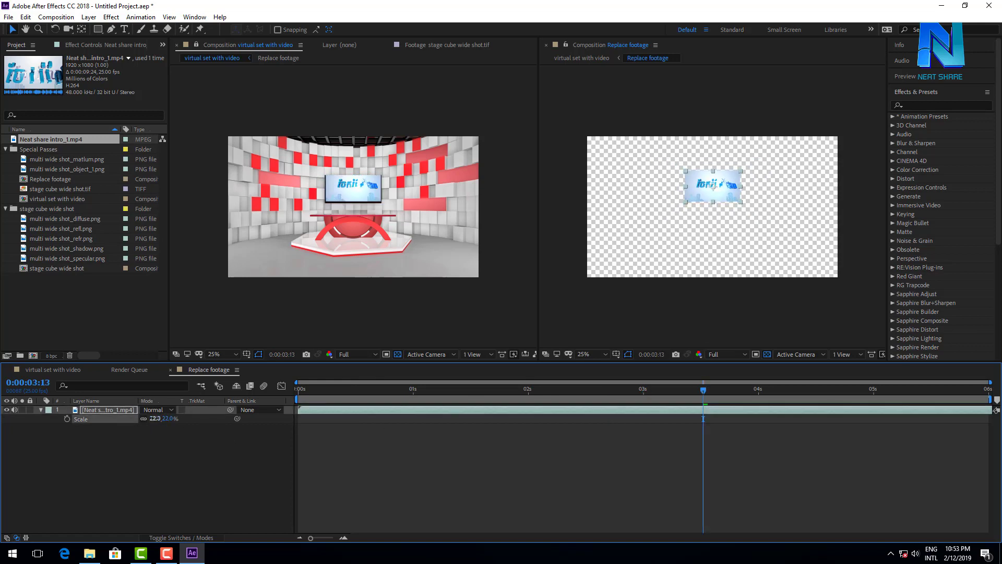
pyautogui.click(202, 458)
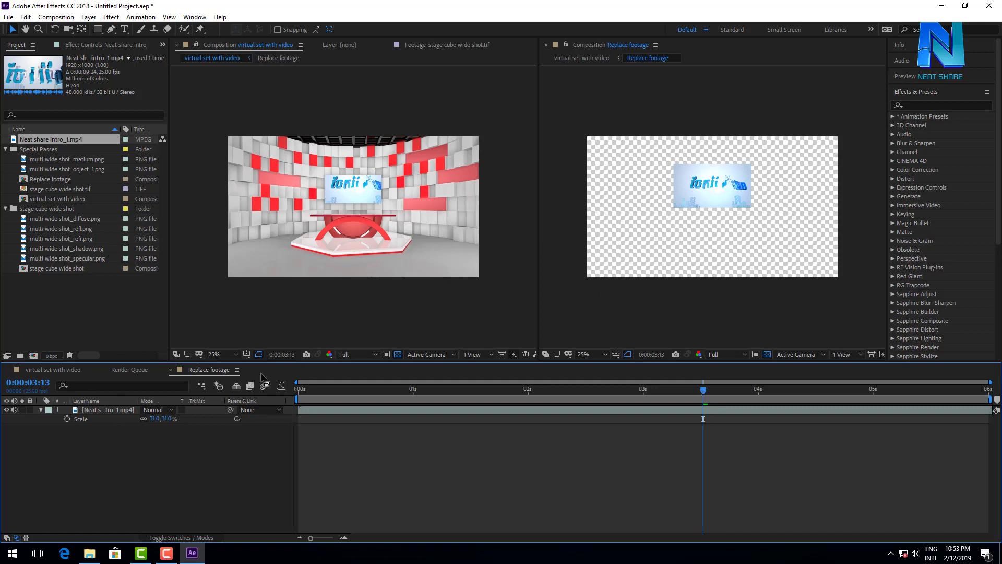
pyautogui.click(61, 371)
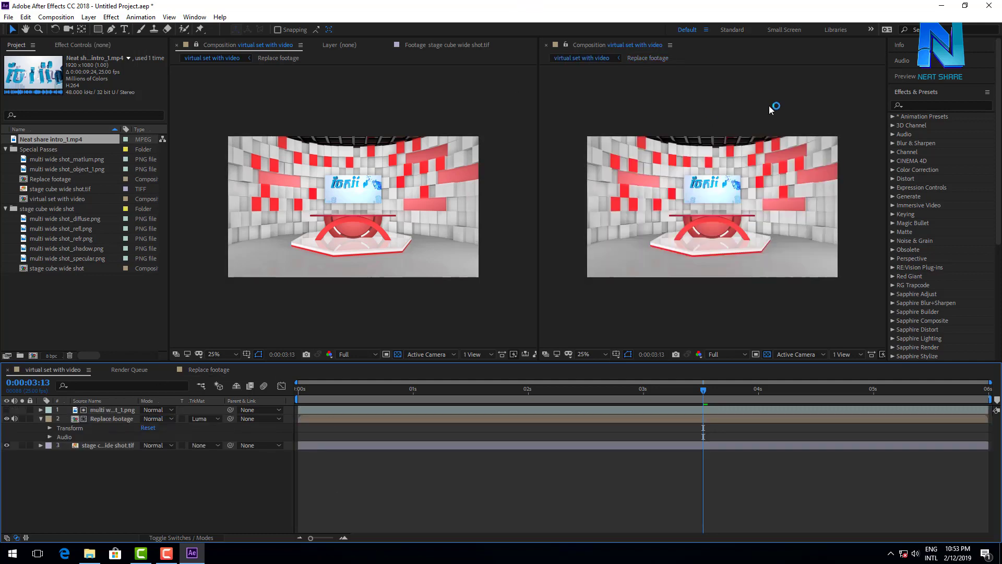
# Close the right viewer, zoom the remaining view, and bring up the stage cube wide shot comp
pyautogui.click(547, 45)
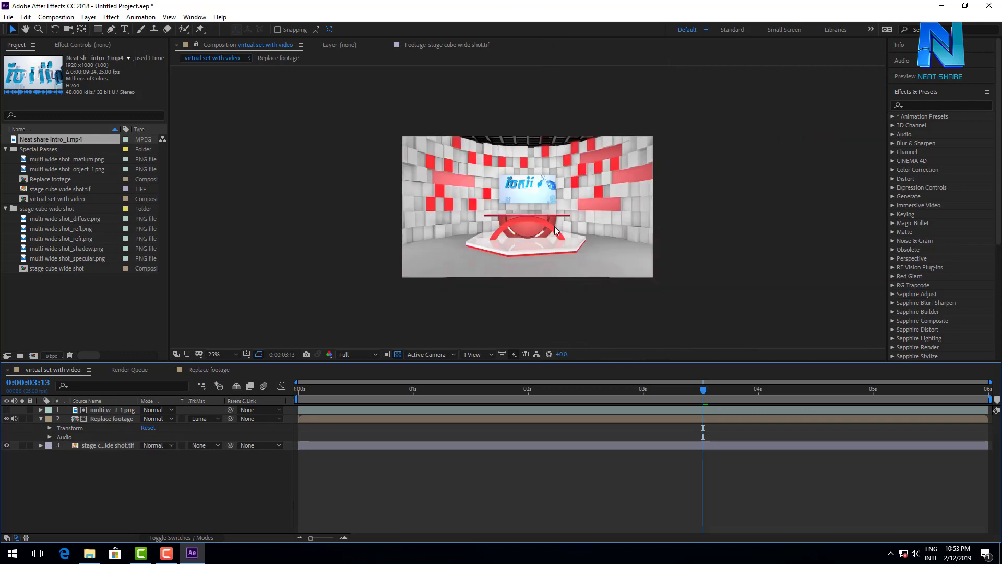
pyautogui.scroll(2, 554, 226)
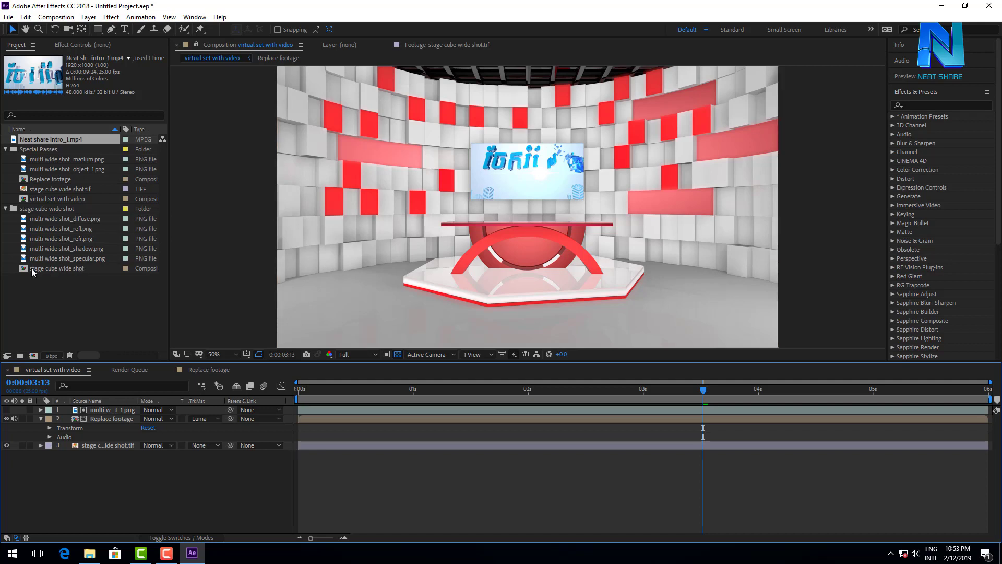
pyautogui.moveTo(67, 269); pyautogui.dragTo(30, 270)
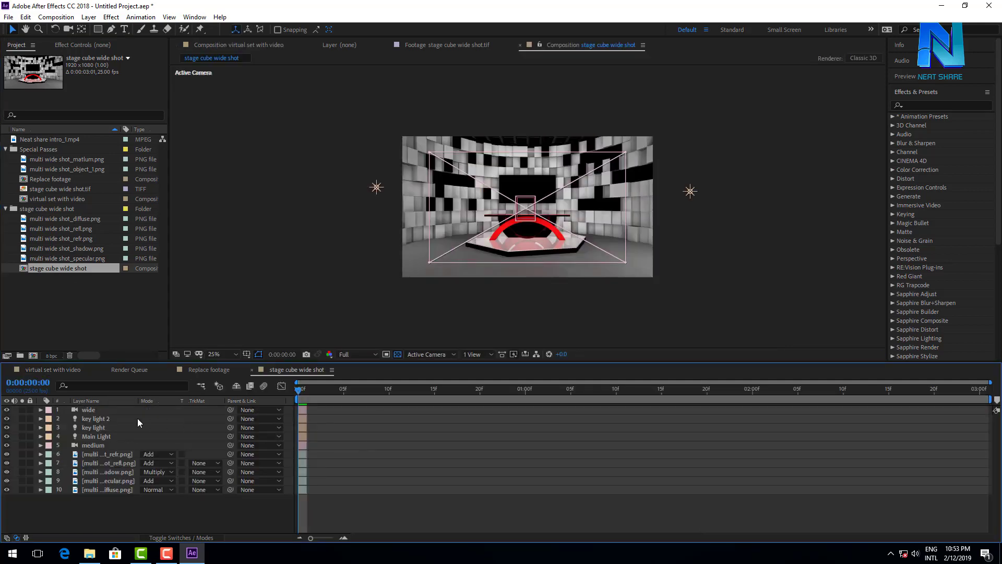
# Select all ten layers in stage cube wide shot and extend their out points to the comp's end
pyautogui.click(108, 455)
pyautogui.keyDown('shift'); pyautogui.click(117, 490); pyautogui.keyUp('shift')
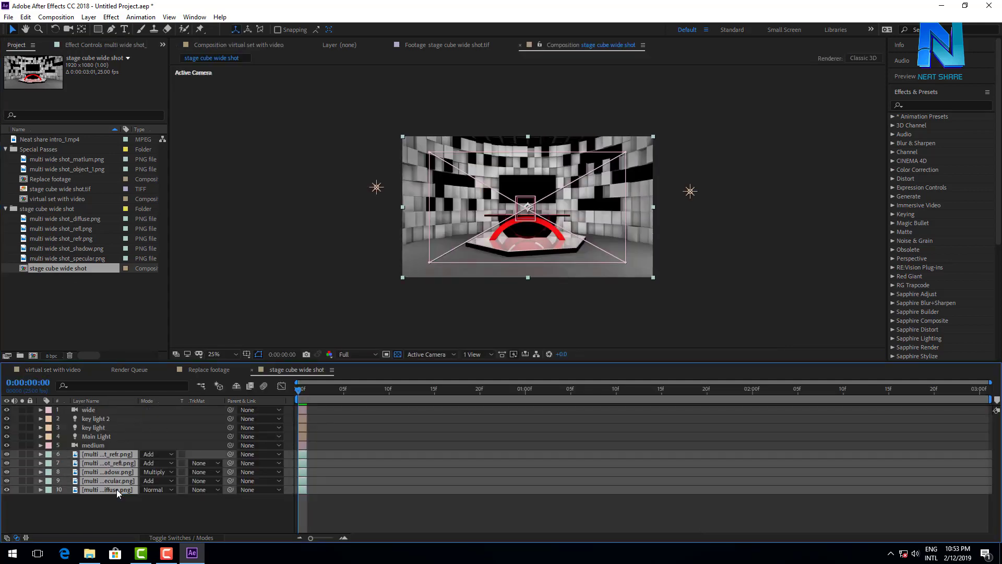
pyautogui.rightClick(117, 490)
pyautogui.moveTo(219, 272)
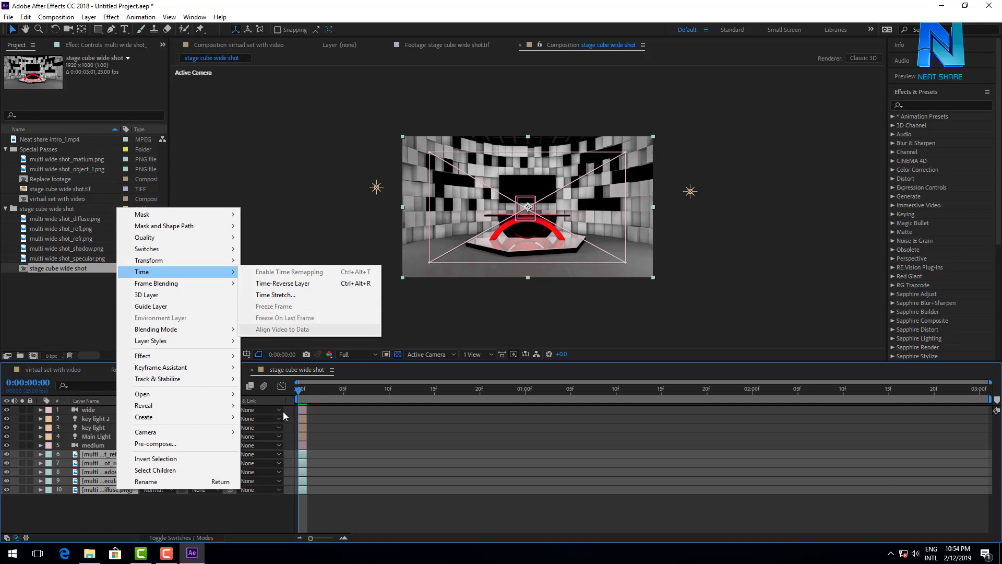
pyautogui.click(245, 521)
pyautogui.click(102, 454)
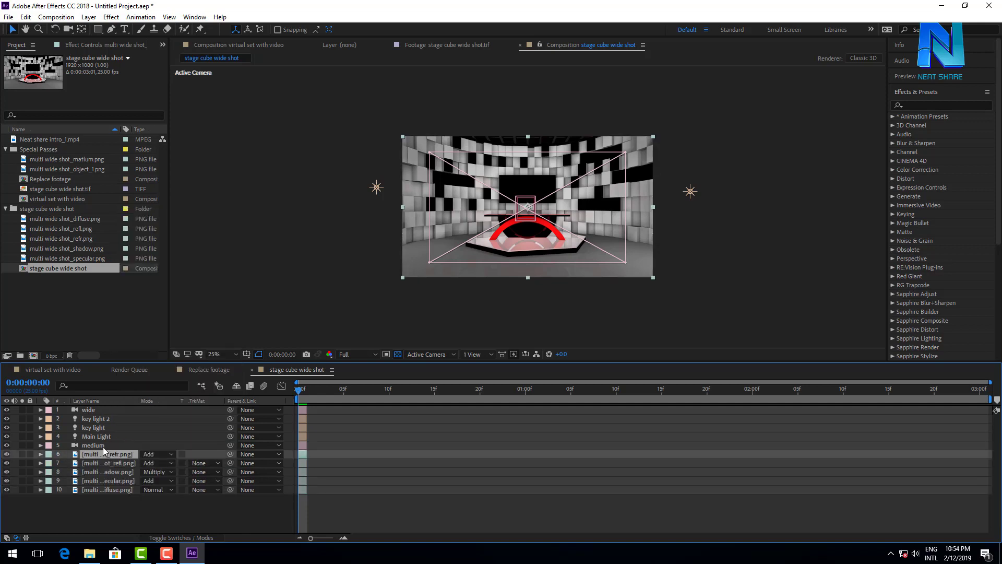
pyautogui.click(97, 410)
pyautogui.keyDown('shift'); pyautogui.click(115, 490); pyautogui.keyUp('shift')
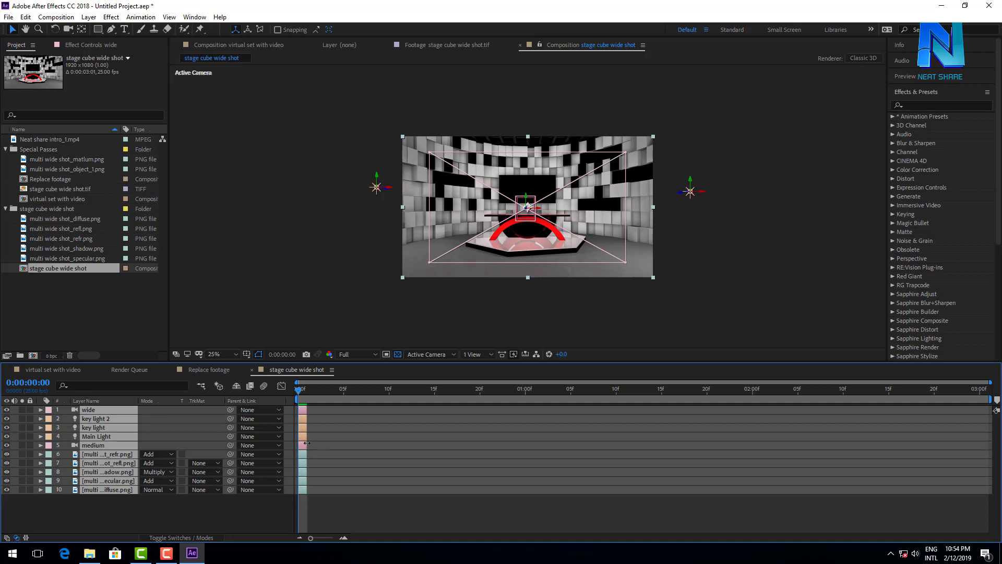
pyautogui.moveTo(307, 443); pyautogui.dragTo(991, 445)
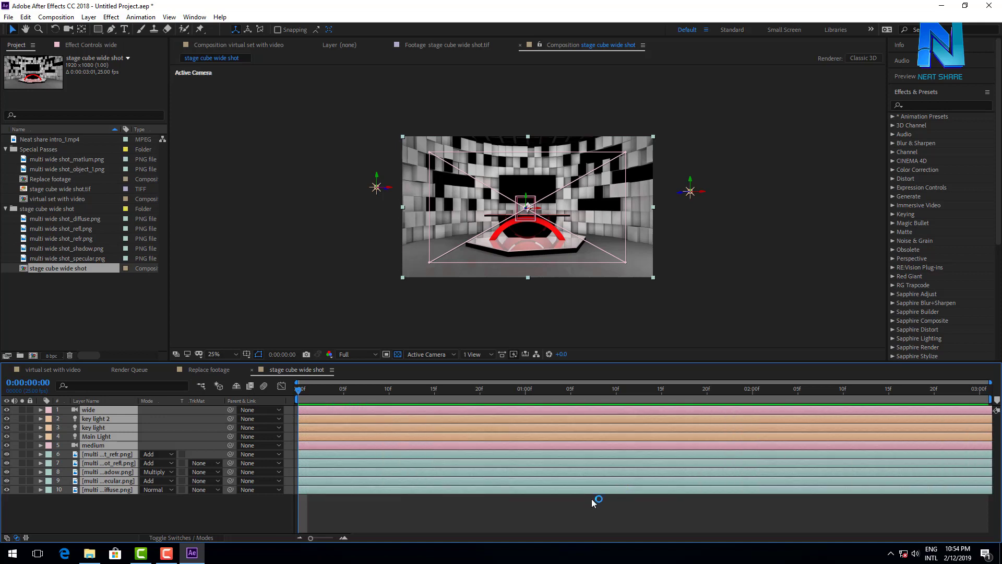
pyautogui.click(547, 510)
pyautogui.click(408, 392)
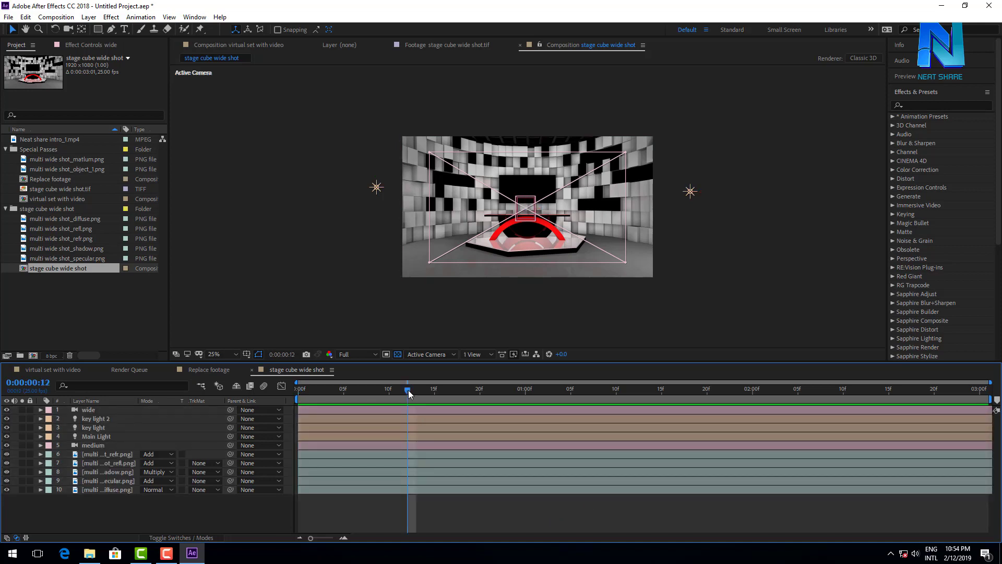
pyautogui.press('.')
pyautogui.press('h')
pyautogui.moveTo(656, 252); pyautogui.dragTo(612, 253)
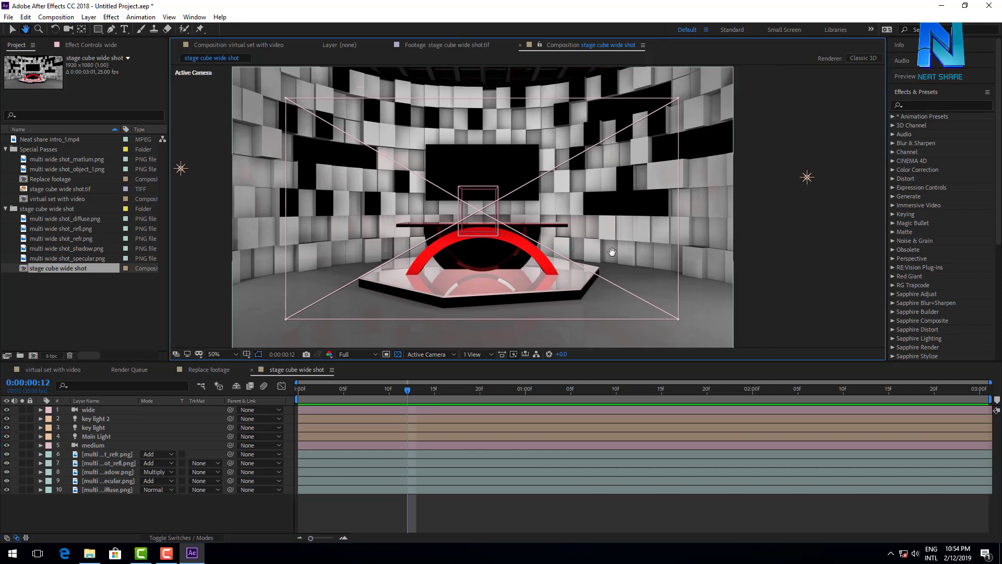
pyautogui.press('v')
pyautogui.click(116, 454)
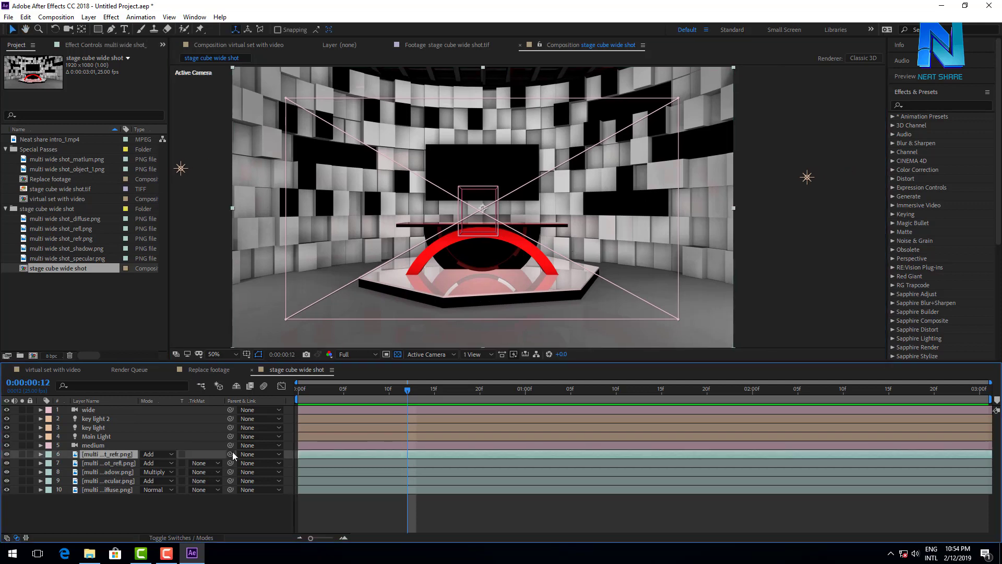
pyautogui.click(7, 455)
pyautogui.click(7, 454)
pyautogui.click(88, 464)
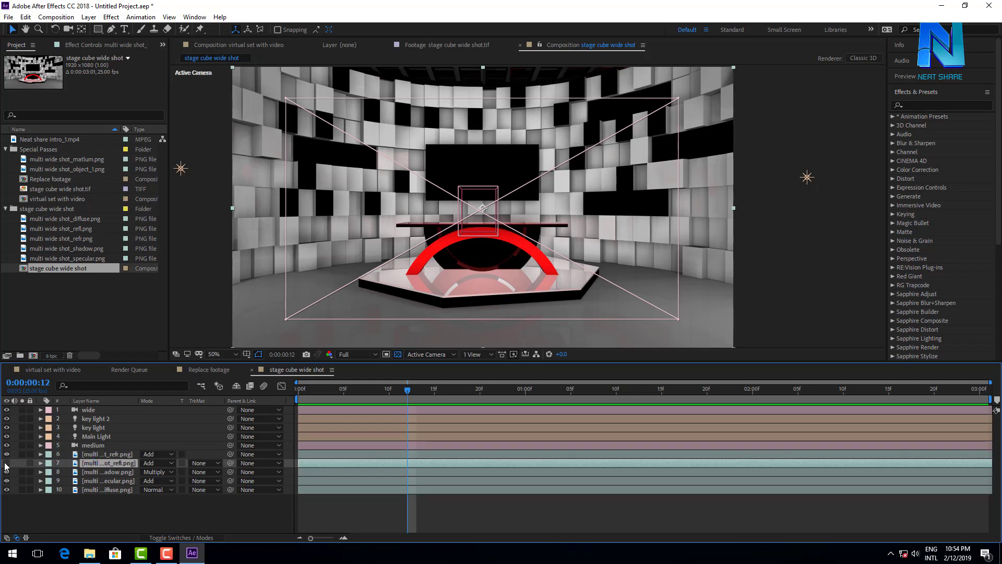
pyautogui.click(7, 463)
pyautogui.click(6, 463)
pyautogui.click(90, 472)
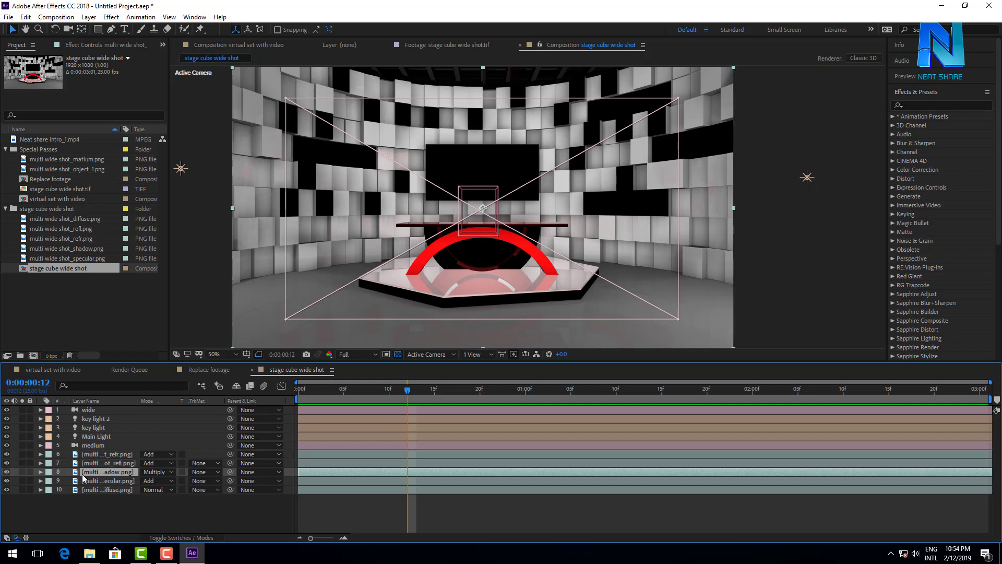
pyautogui.click(100, 466)
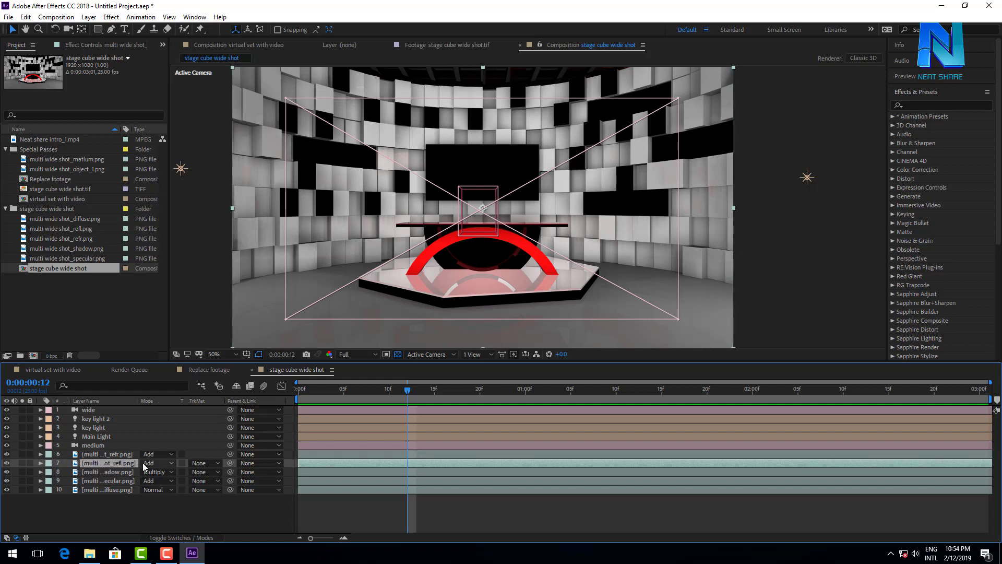
pyautogui.click(7, 463)
pyautogui.click(7, 463)
pyautogui.click(531, 521)
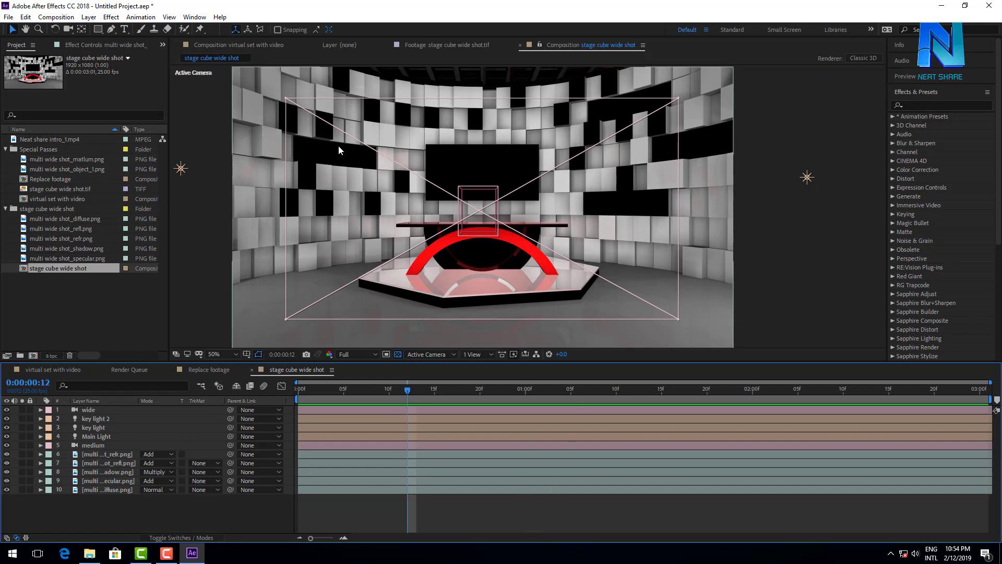
pyautogui.click(120, 453)
pyautogui.click(113, 465)
pyautogui.click(115, 475)
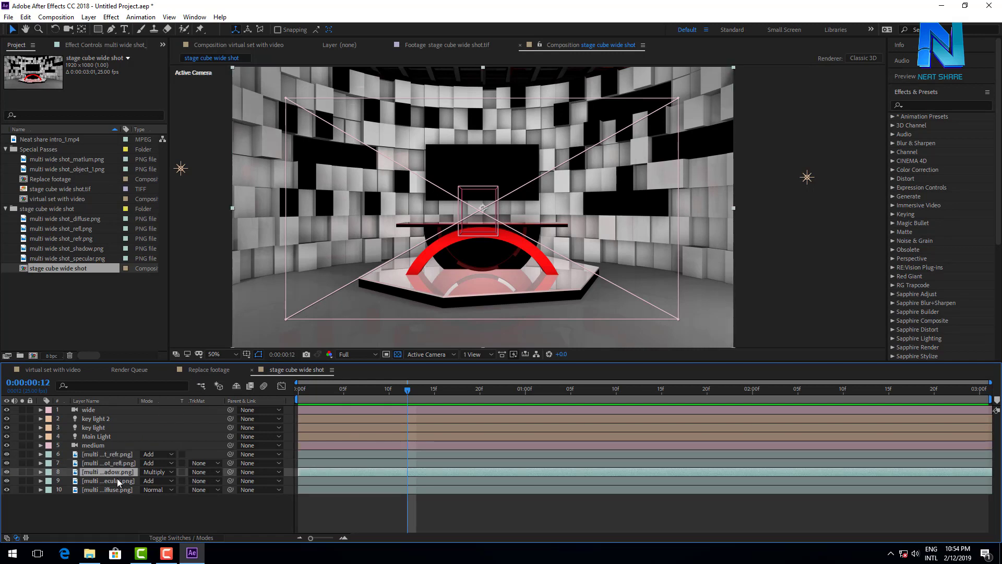
pyautogui.click(124, 500)
pyautogui.click(93, 160)
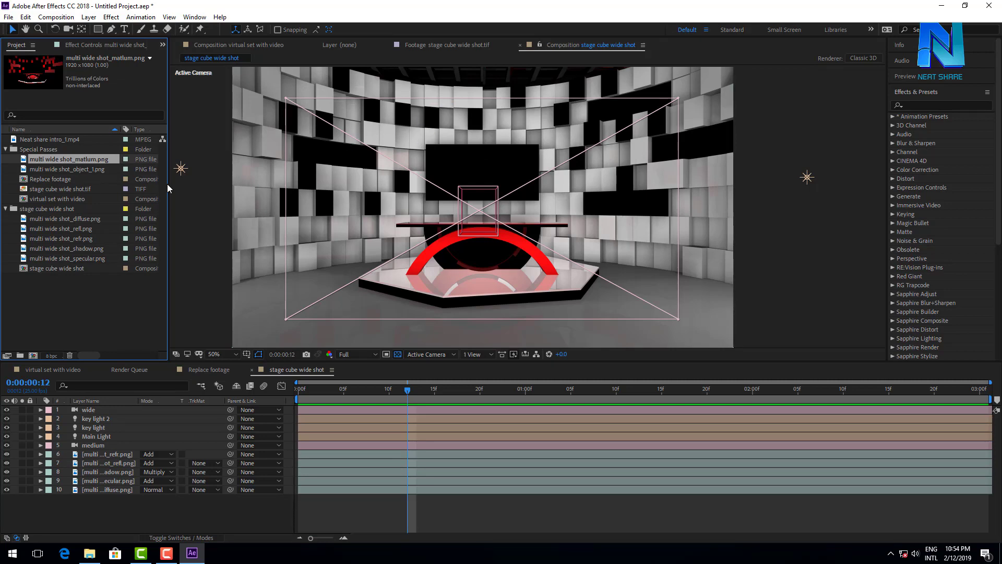
# Preview the matlum pass, add it above layer 6 in Add mode, and hide the camera and light layers
pyautogui.doubleClick(72, 158)
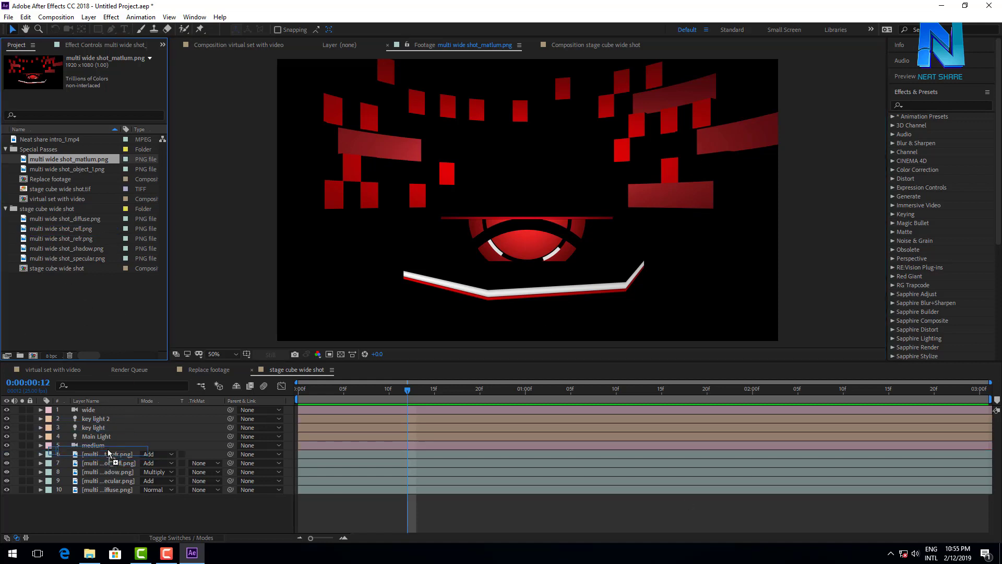
pyautogui.moveTo(78, 172); pyautogui.dragTo(107, 449)
pyautogui.click(157, 454)
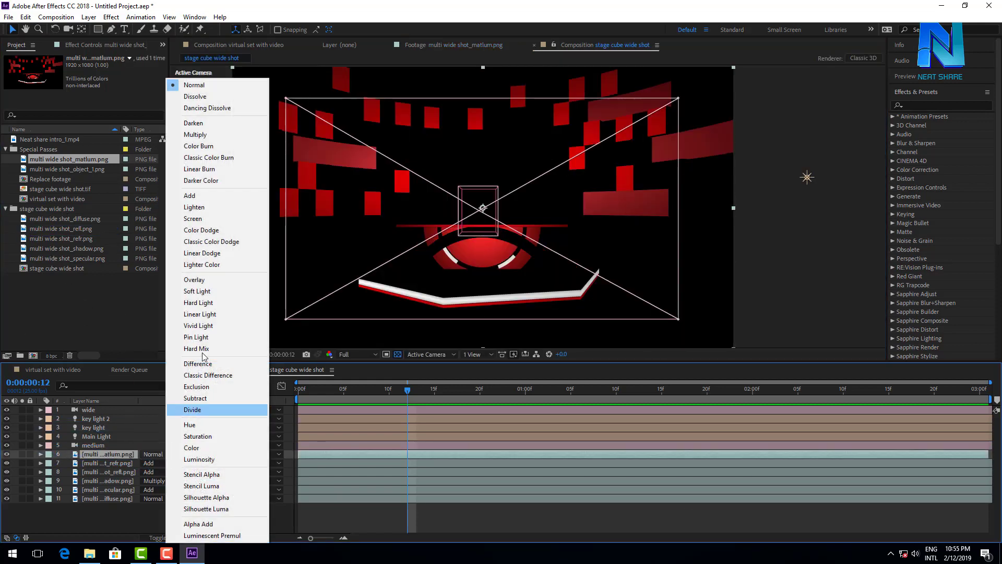
pyautogui.click(230, 196)
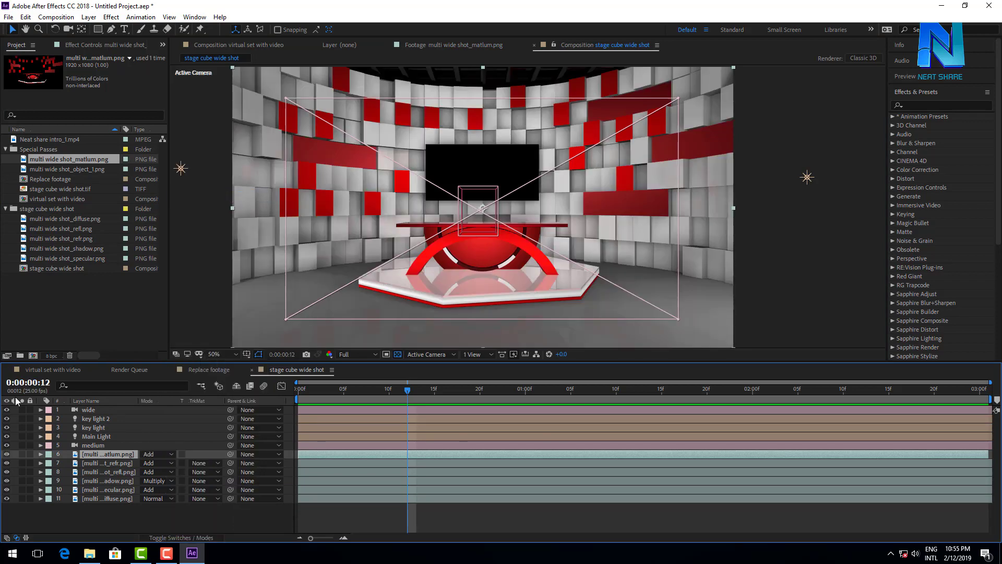
pyautogui.moveTo(6, 410); pyautogui.dragTo(6, 445)
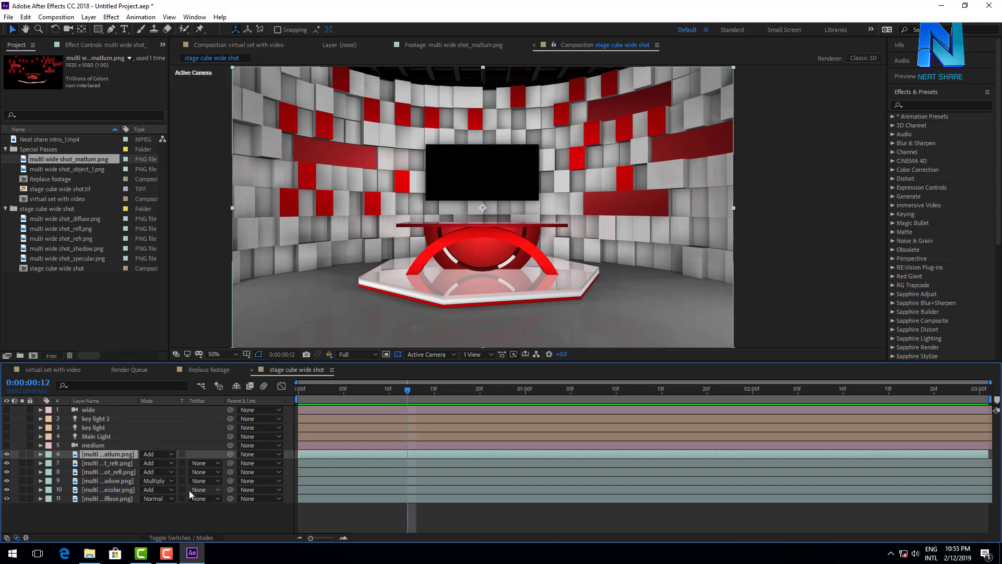
# Pre-compose all six pass layers into 'stage compose color' and open that precomp
pyautogui.keyDown('shift'); pyautogui.click(114, 498); pyautogui.keyUp('shift')
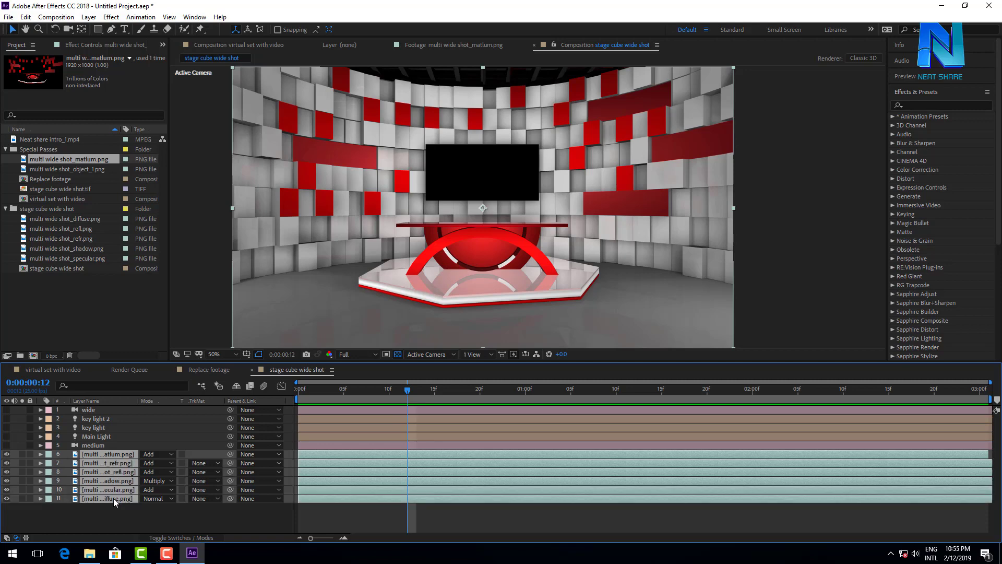
pyautogui.rightClick(114, 498)
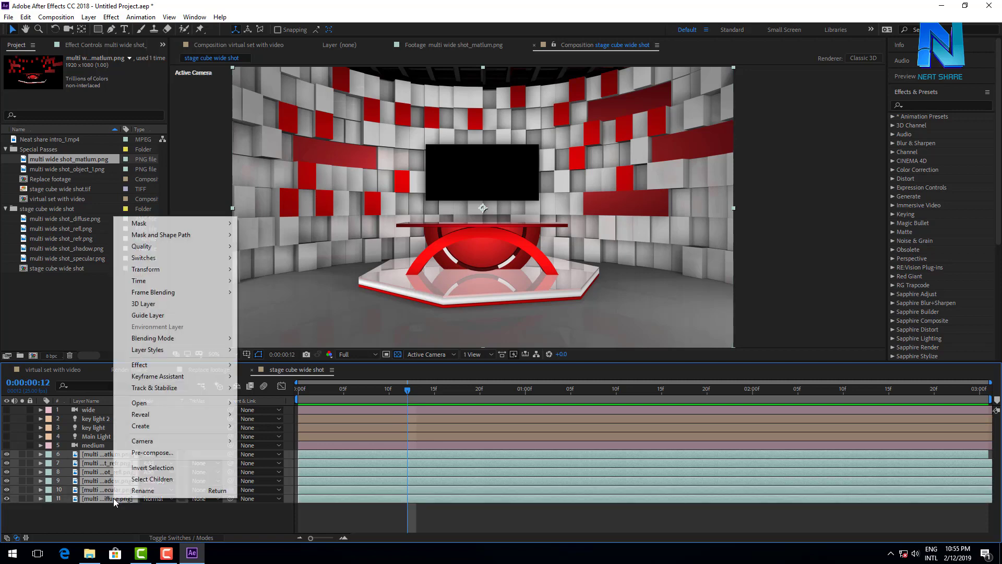
pyautogui.click(168, 453)
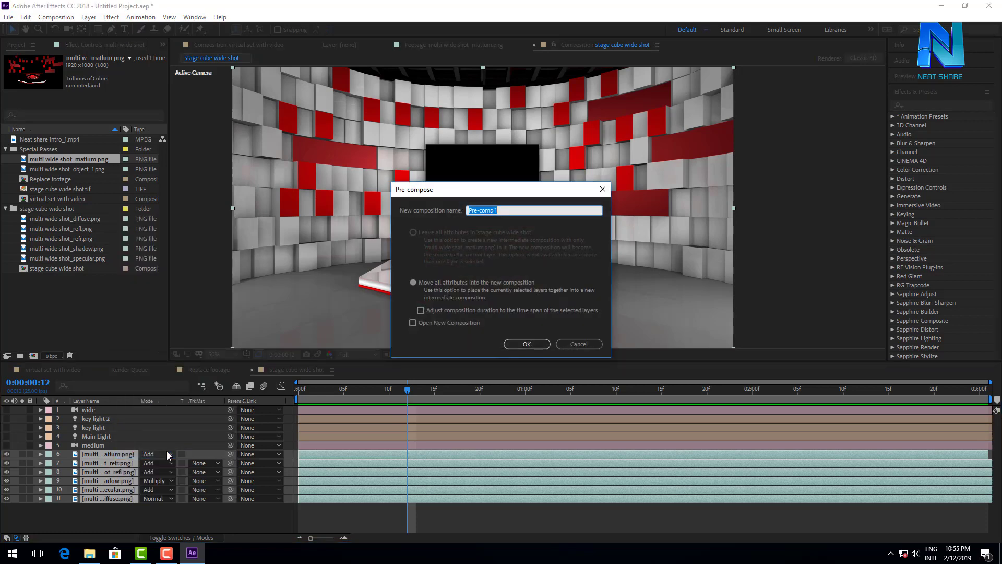
pyautogui.write('stage com')
pyautogui.write('pose color')
pyautogui.click(511, 346)
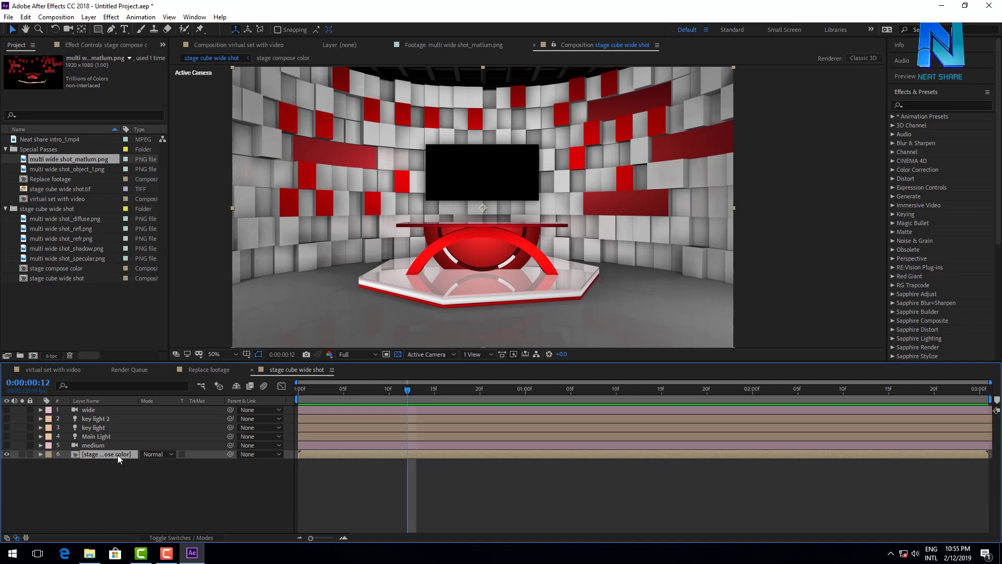
pyautogui.doubleClick(112, 453)
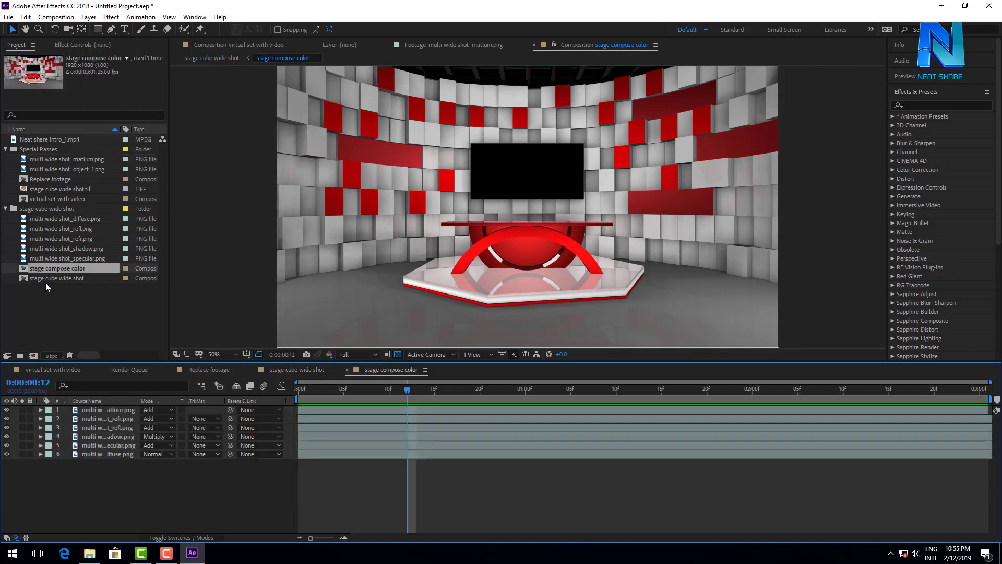
# Add stage cube wide shot.tif from Special Passes as layer 6 with Screen blending
pyautogui.click(67, 161)
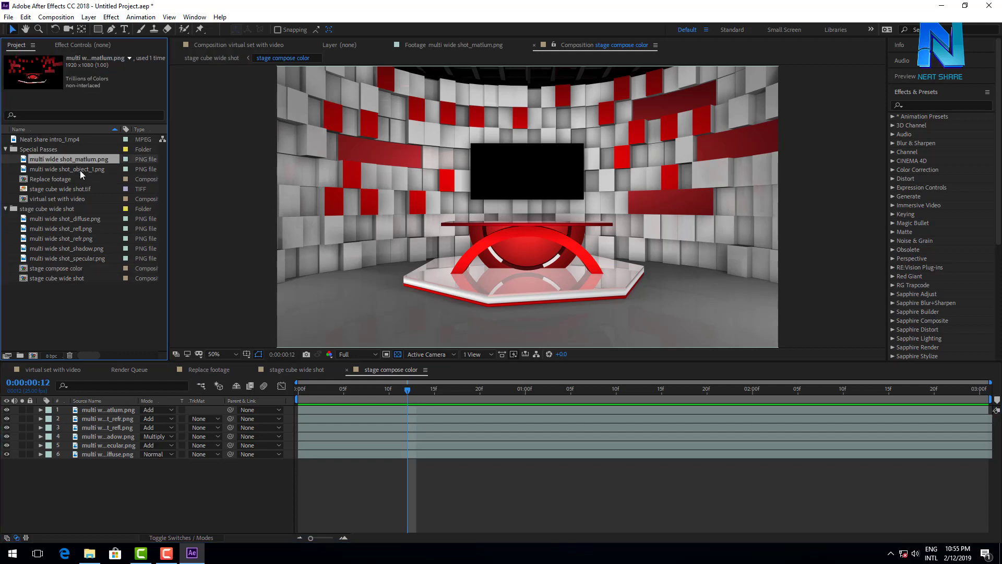
pyautogui.click(80, 170)
pyautogui.moveTo(73, 191); pyautogui.dragTo(128, 453)
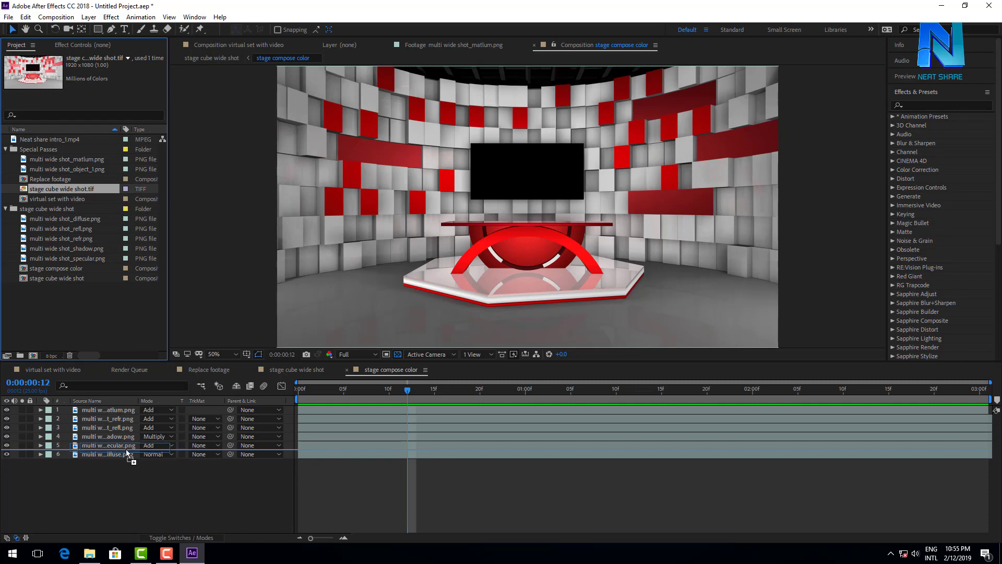
pyautogui.moveTo(127, 453); pyautogui.dragTo(127, 453)
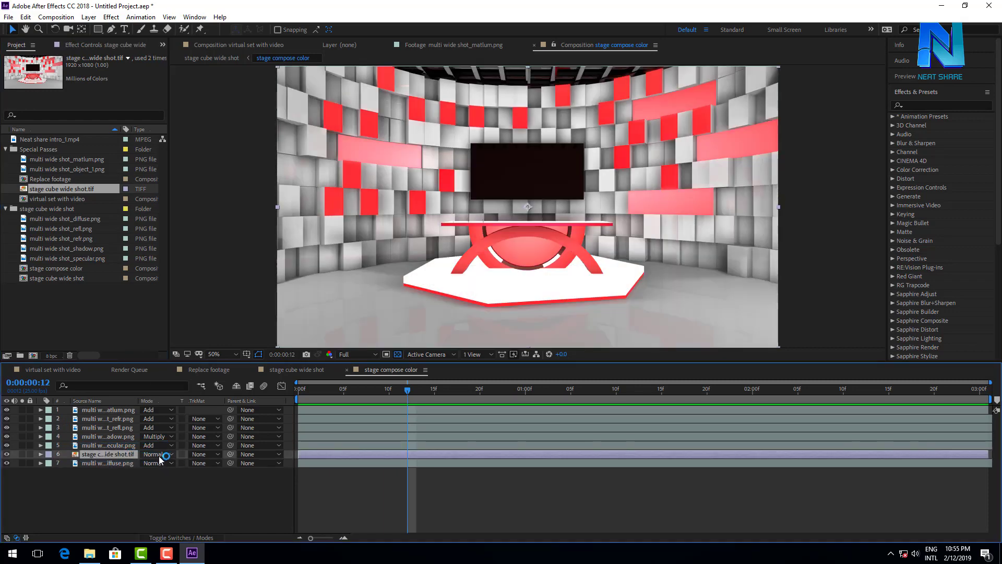
pyautogui.click(168, 454)
pyautogui.click(212, 217)
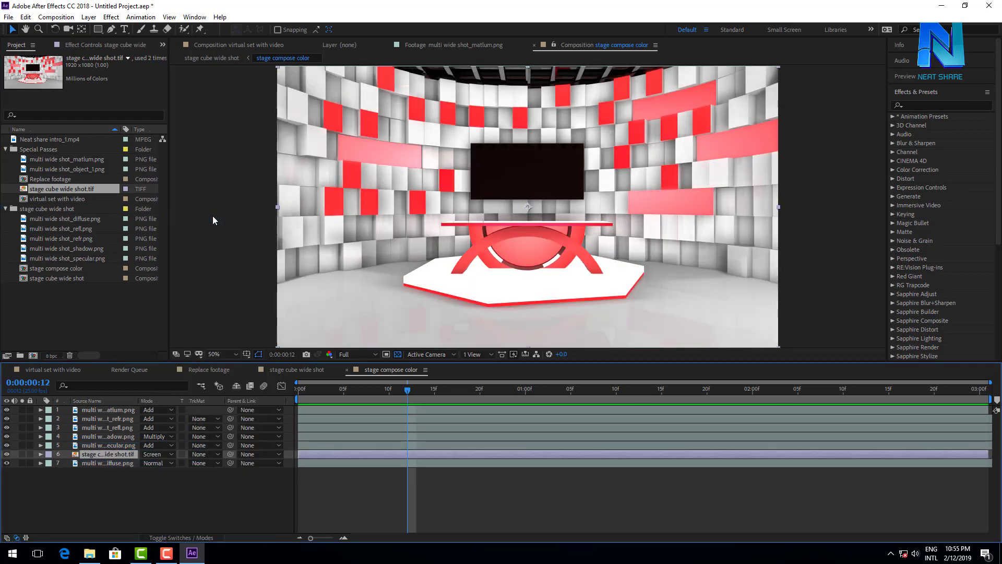
# Set the stage cube layer's opacity to 70%, after first trying 30%
pyautogui.press('t')
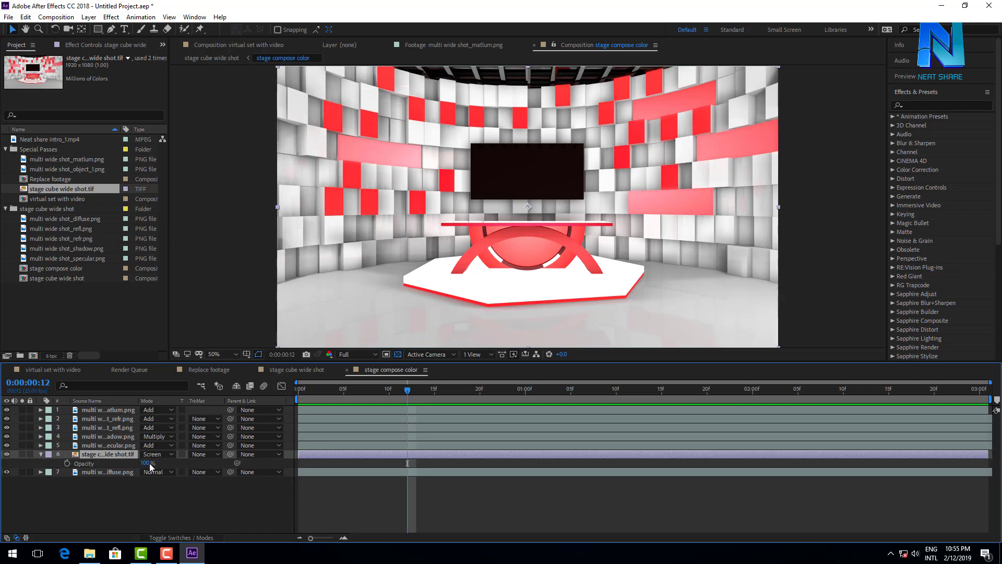
pyautogui.click(149, 463)
pyautogui.write('30')
pyautogui.press('Return')
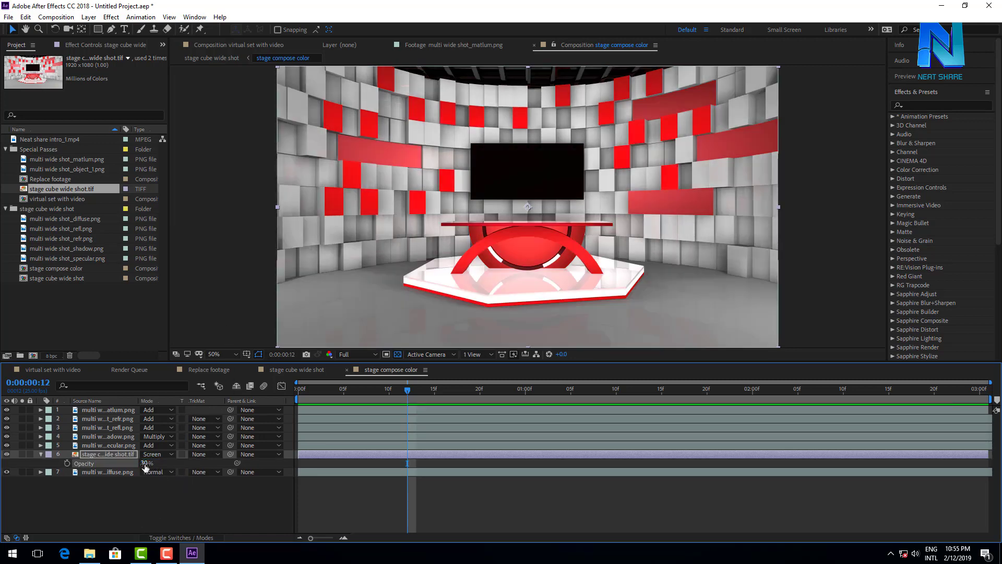
pyautogui.click(145, 463)
pyautogui.write('70')
pyautogui.press('Return')
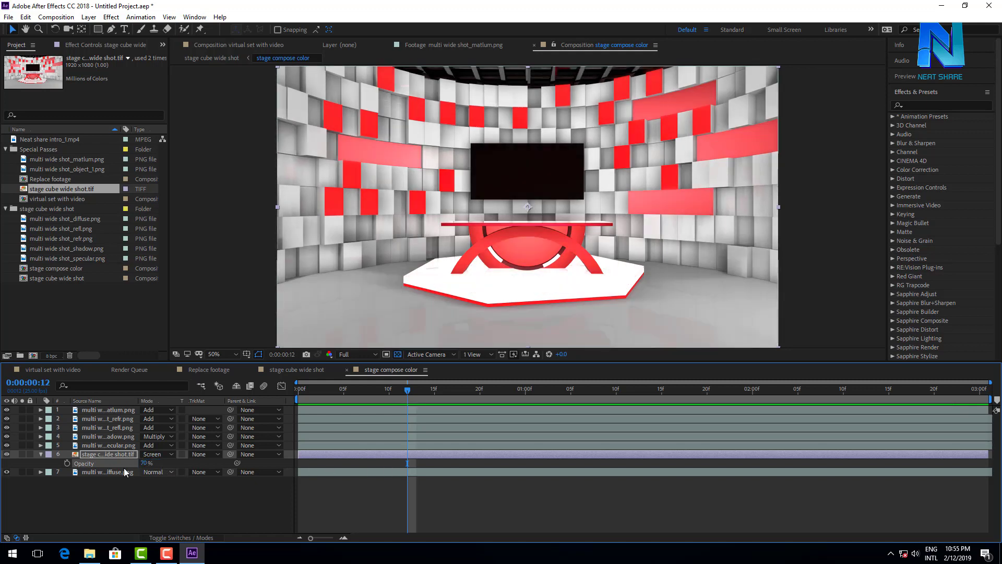
pyautogui.click(65, 428)
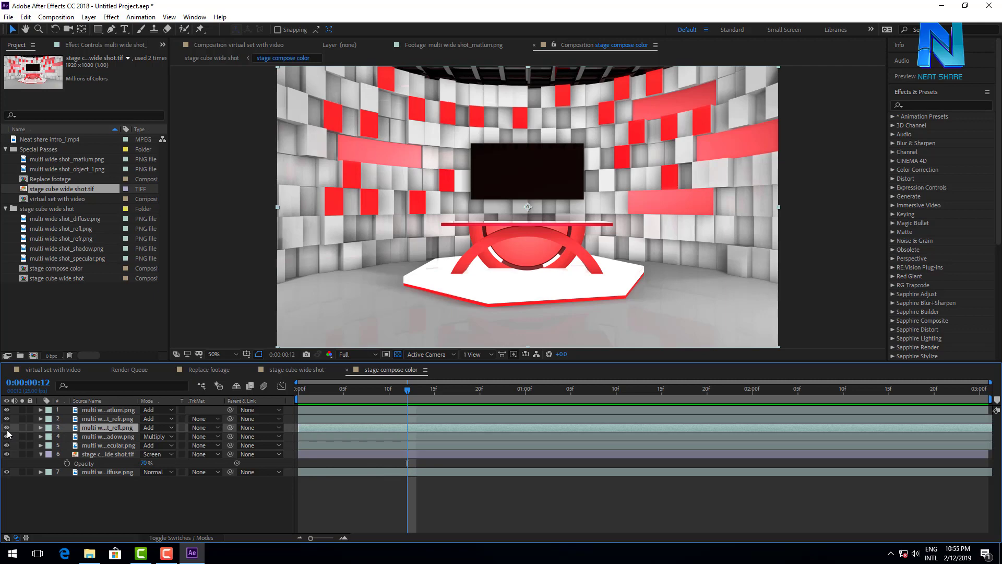
# Toggle the shadow pass's visibility repeatedly to compare the stage with and without it
pyautogui.click(96, 419)
pyautogui.click(116, 439)
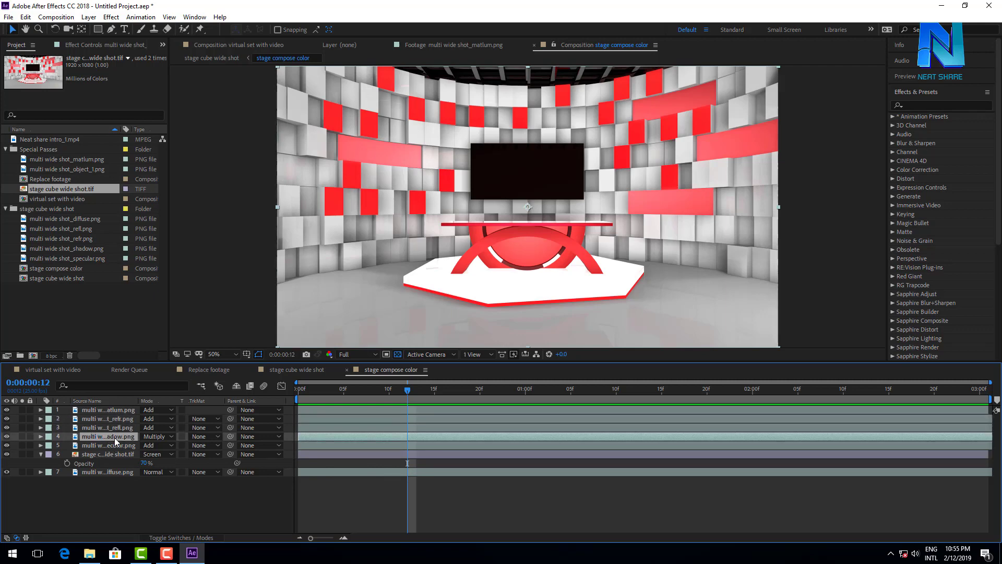
pyautogui.click(6, 436)
pyautogui.click(6, 437)
pyautogui.click(7, 436)
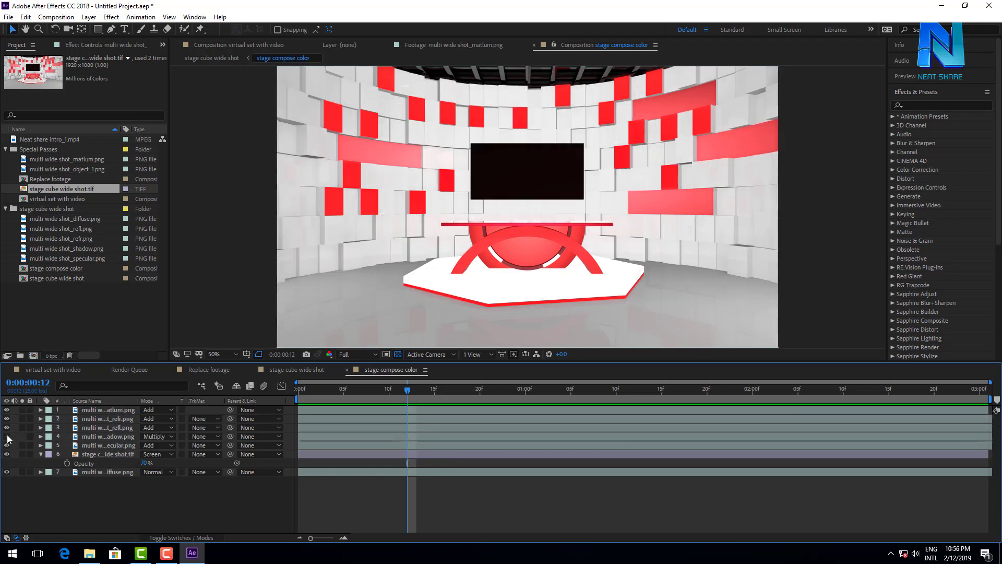
pyautogui.click(6, 436)
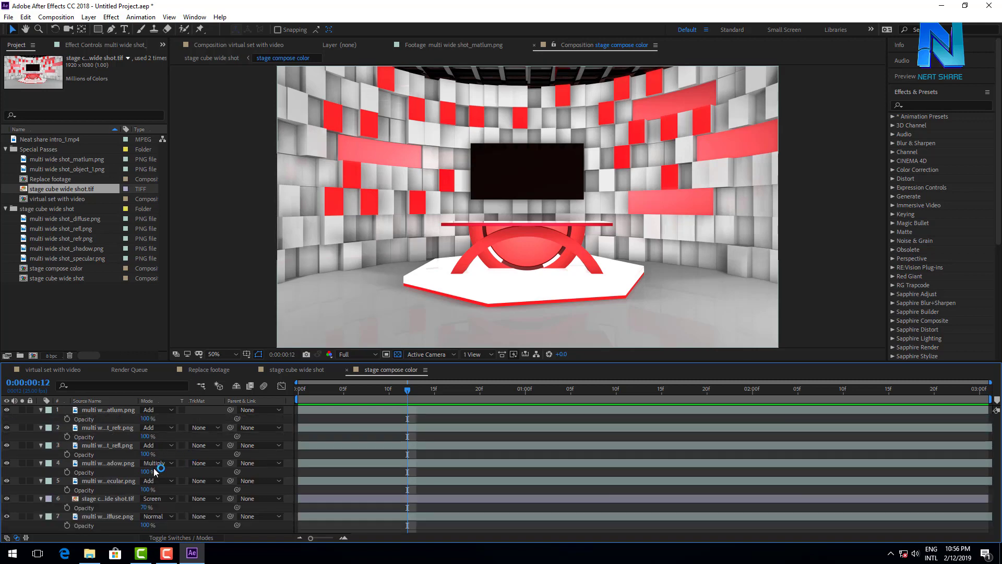
pyautogui.press('t')
pyautogui.click(116, 446)
pyautogui.click(116, 437)
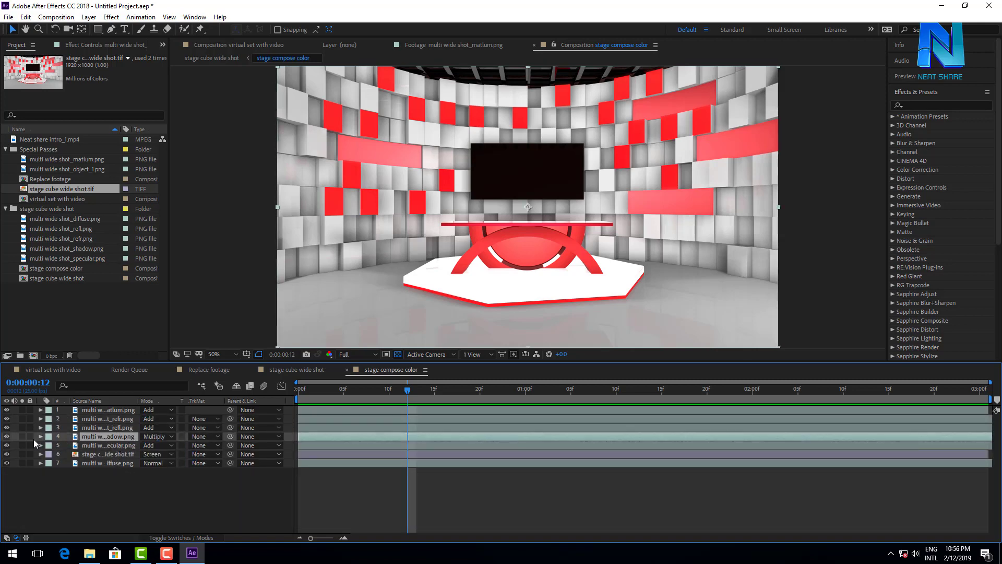
pyautogui.click(6, 436)
pyautogui.click(6, 437)
# Set the shadow pass opacity to 50%, then toggle the reflection pass to compare
pyautogui.press('t')
pyautogui.click(147, 445)
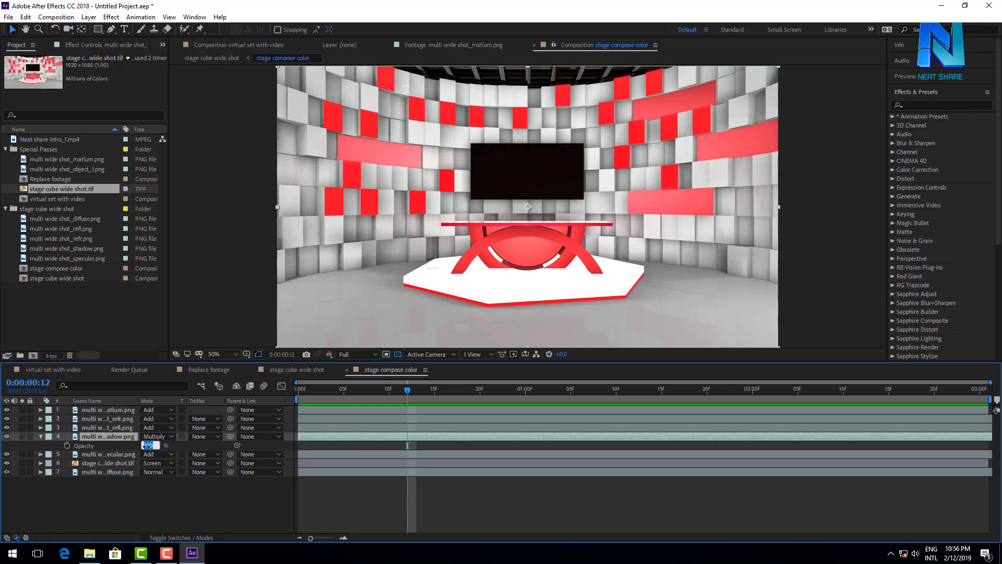
pyautogui.write('50')
pyautogui.press('Return')
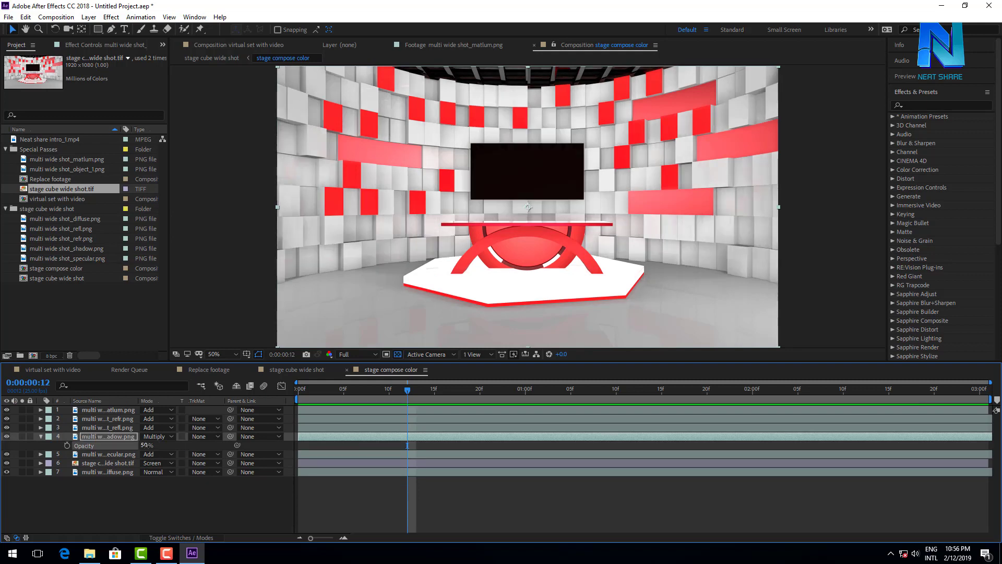
pyautogui.click(43, 435)
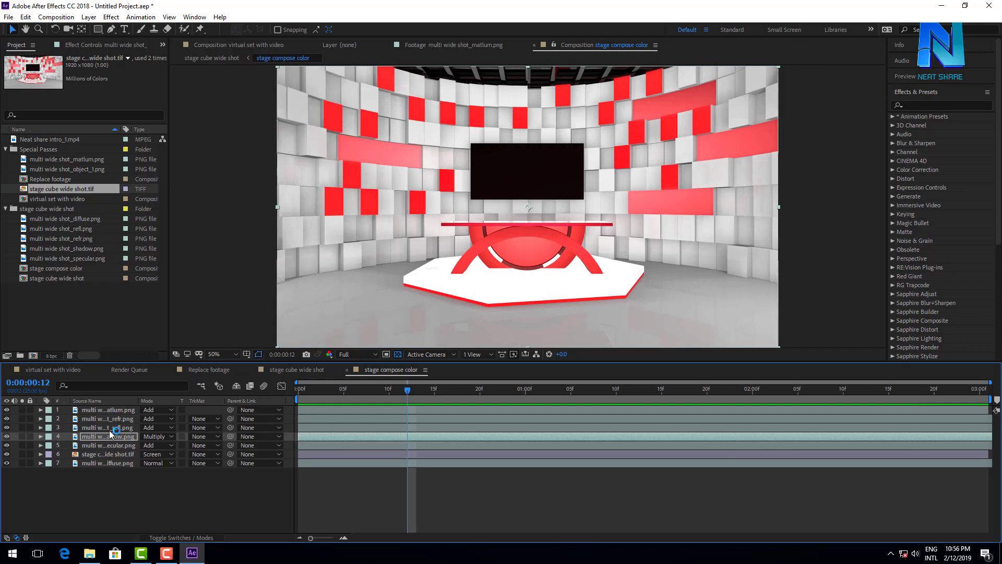
pyautogui.click(108, 430)
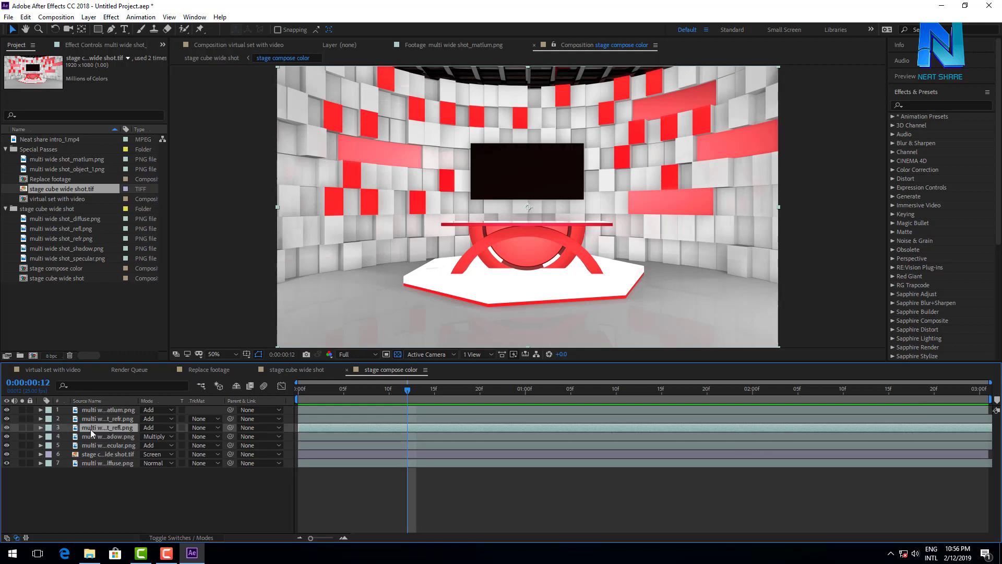
pyautogui.click(7, 427)
# Search Effects & Presets for 'curv' and apply Curves to the reflection pass layer
pyautogui.click(941, 97)
pyautogui.click(938, 108)
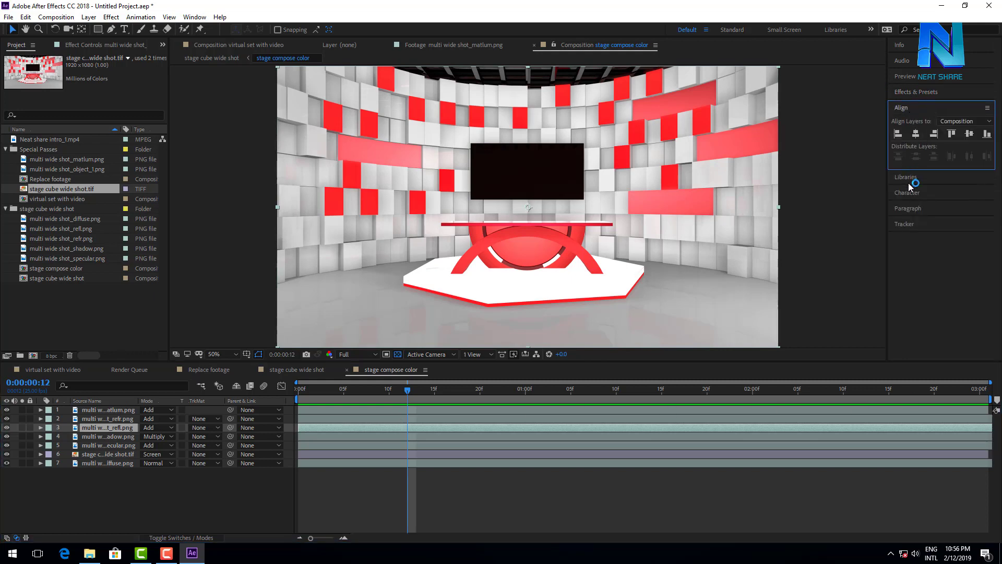
pyautogui.click(916, 92)
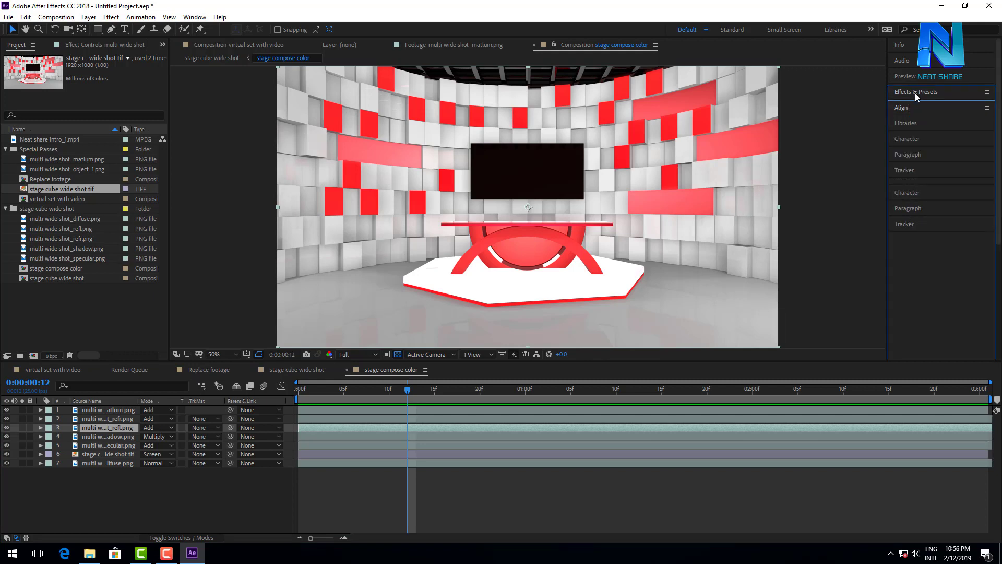
pyautogui.click(919, 106)
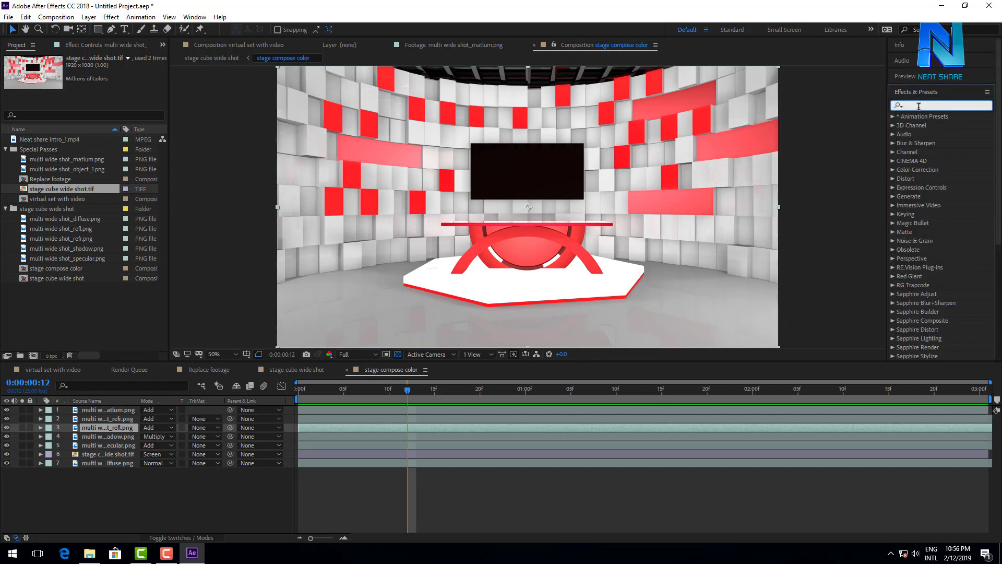
pyautogui.write('curv')
pyautogui.click(925, 152)
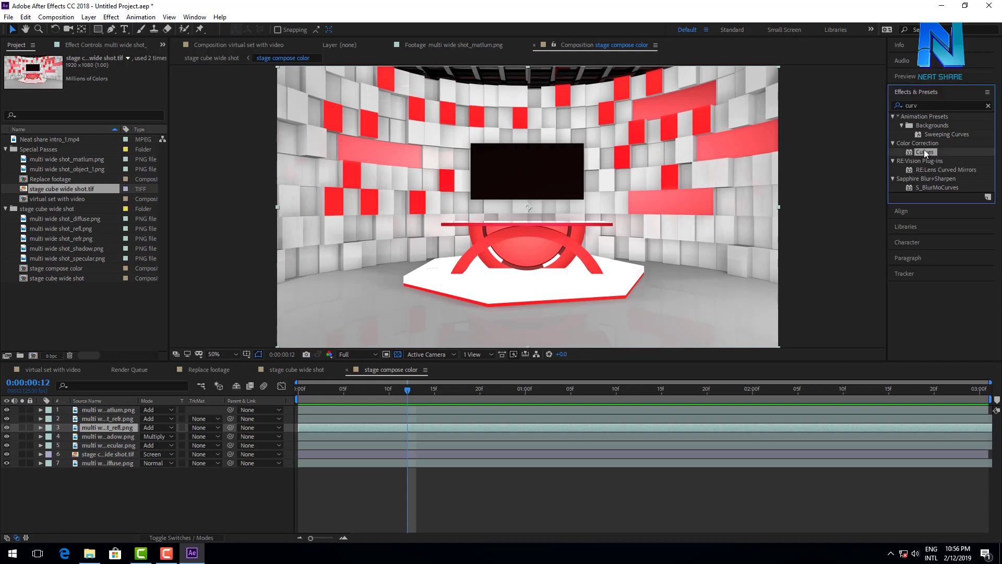
pyautogui.moveTo(925, 152); pyautogui.dragTo(104, 427)
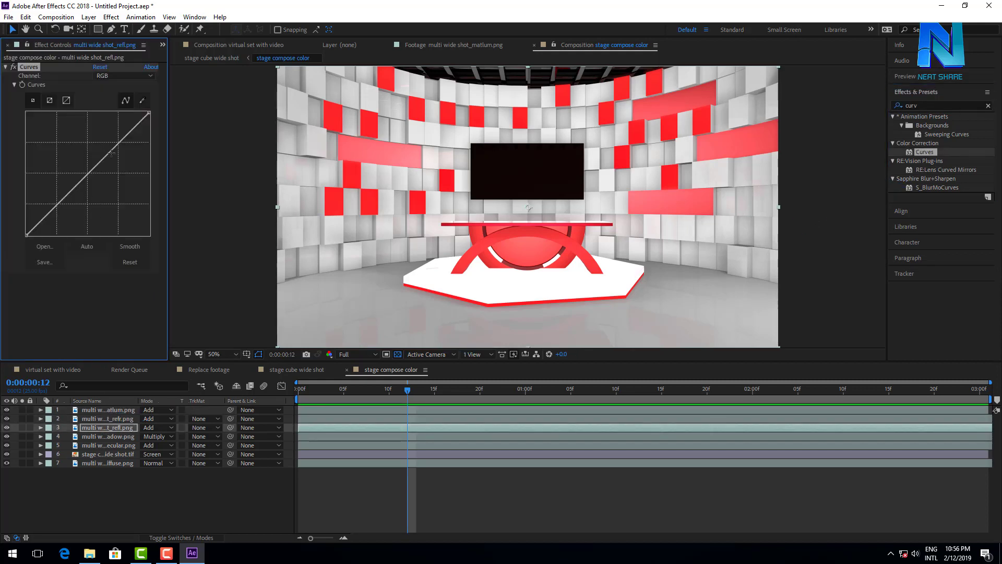
# Raise the middle of the RGB curve slightly and pull down the Red channel curve
pyautogui.moveTo(111, 152); pyautogui.dragTo(106, 149)
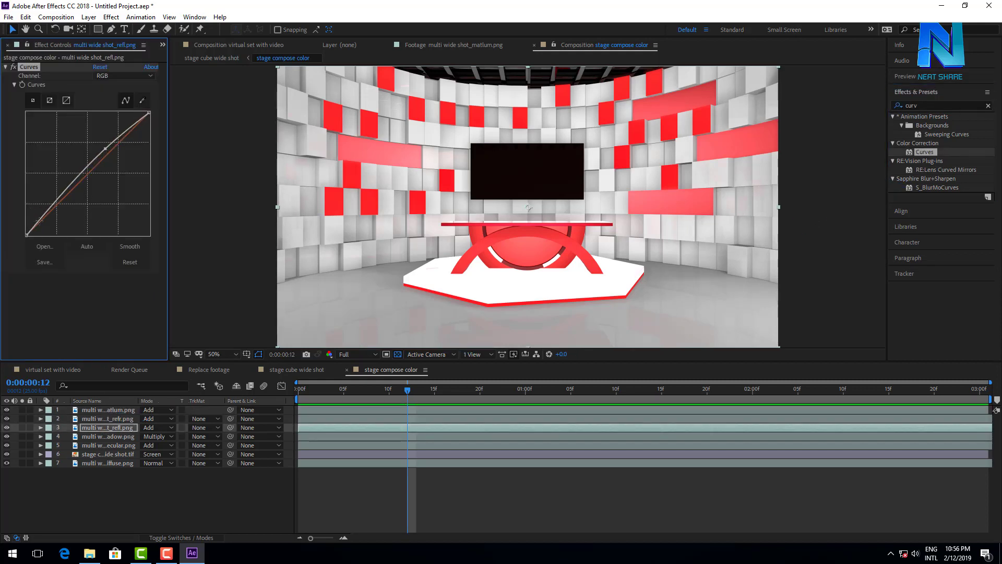
pyautogui.moveTo(42, 221); pyautogui.dragTo(45, 223)
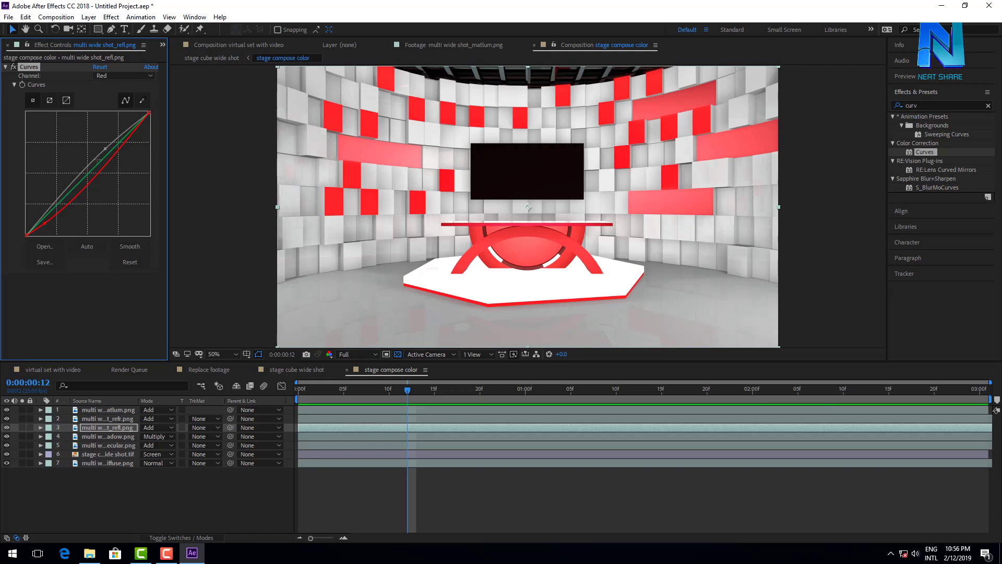
pyautogui.moveTo(104, 152); pyautogui.dragTo(110, 158)
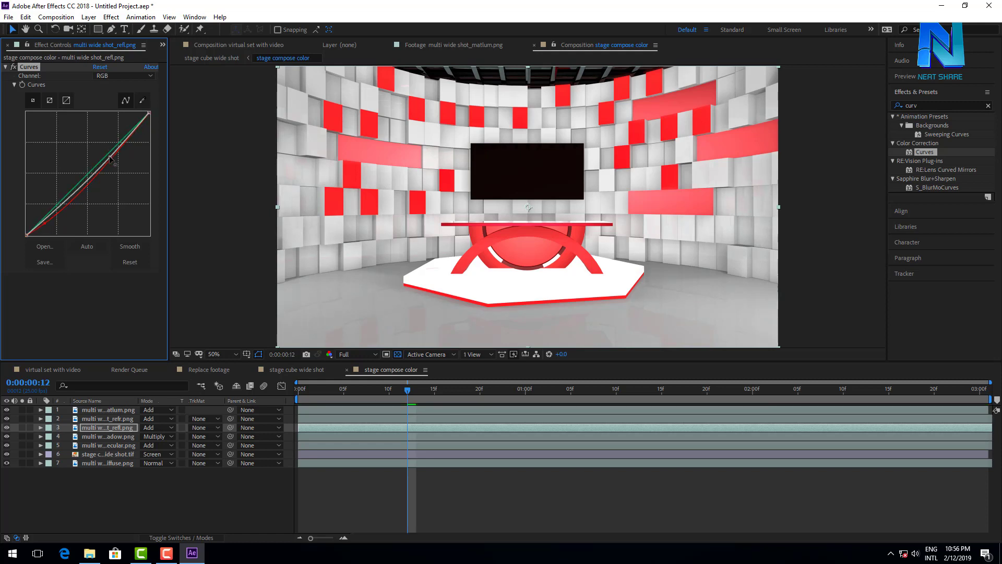
pyautogui.click(99, 475)
pyautogui.click(6, 427)
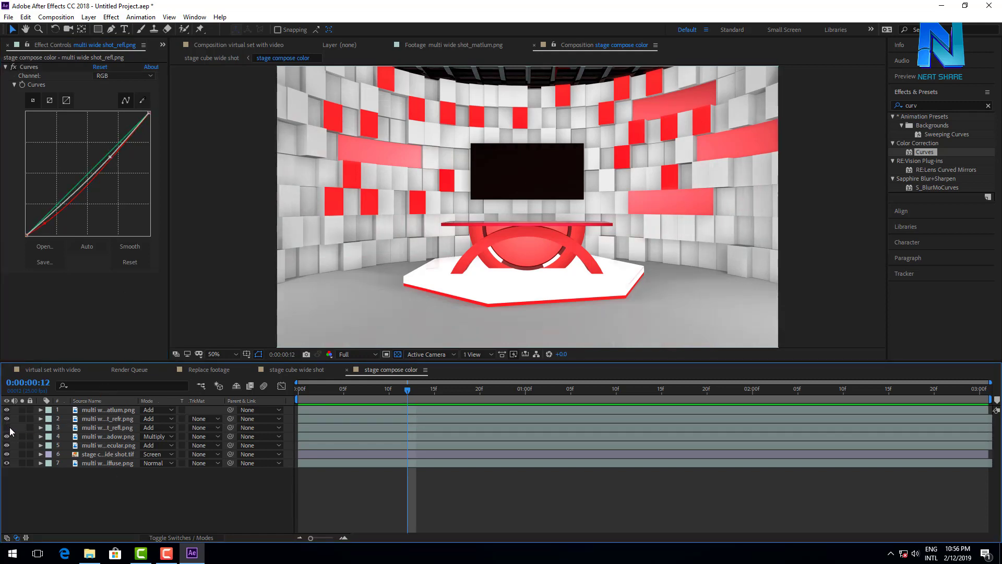
pyautogui.click(9, 428)
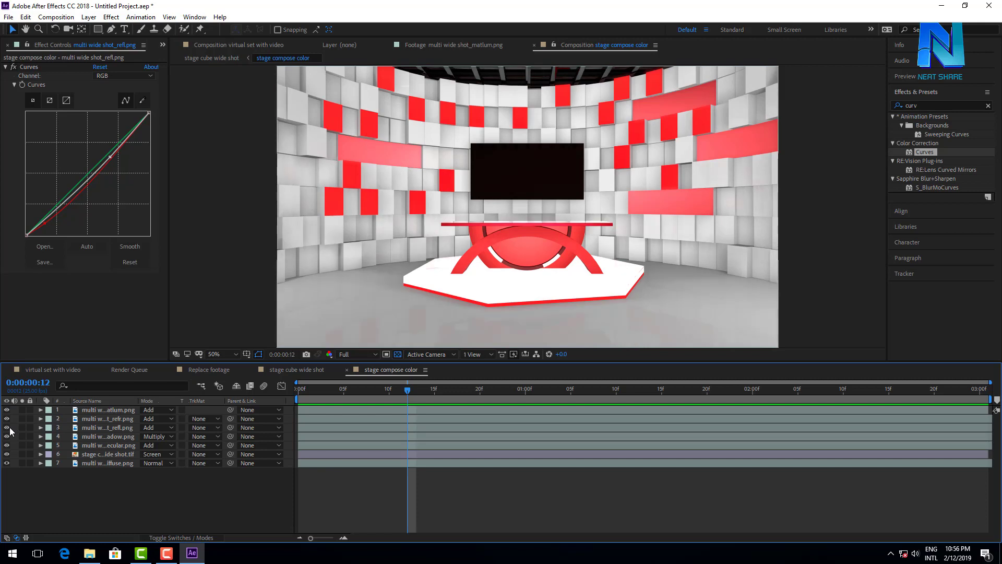
pyautogui.click(95, 452)
pyautogui.click(6, 454)
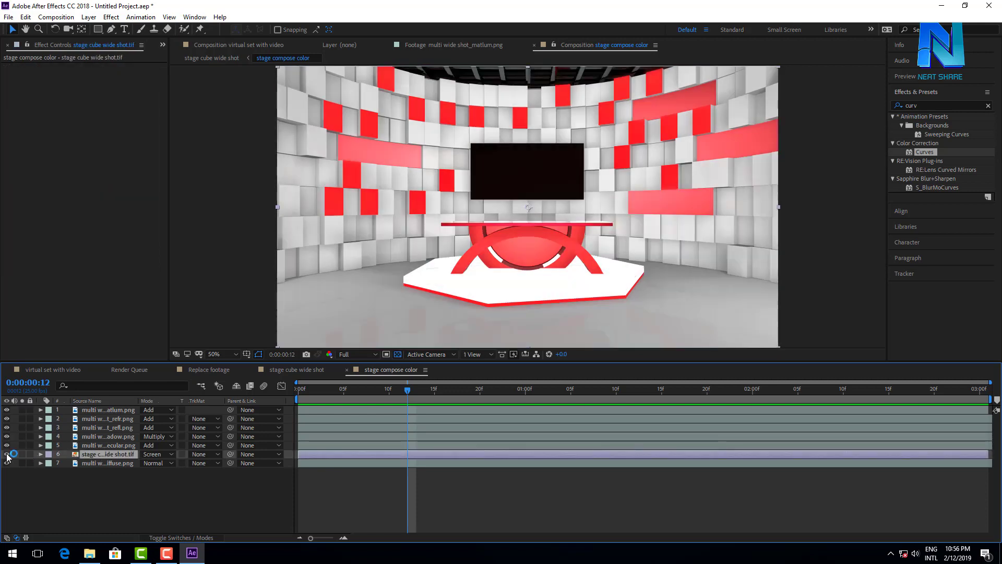
pyautogui.click(6, 453)
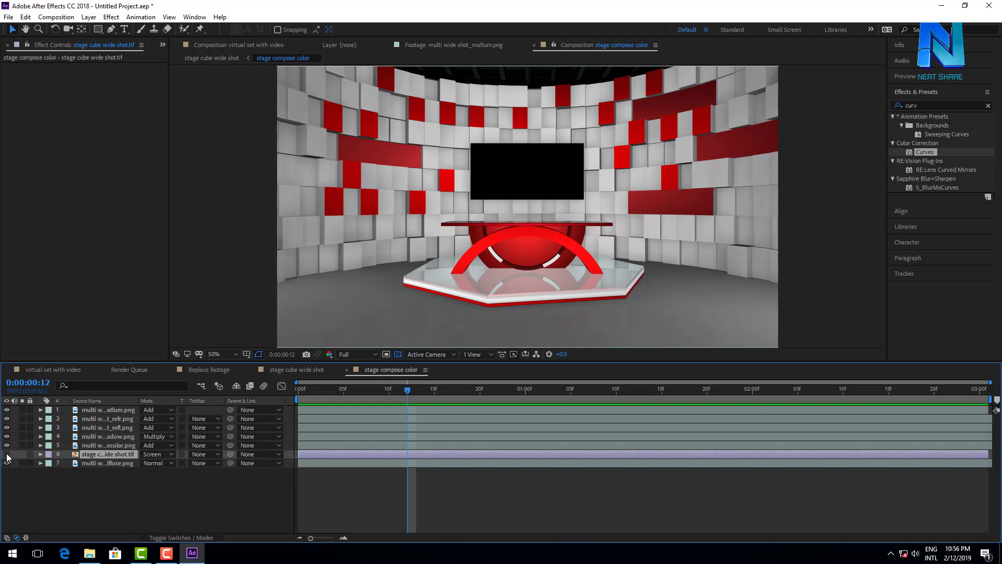
pyautogui.click(6, 454)
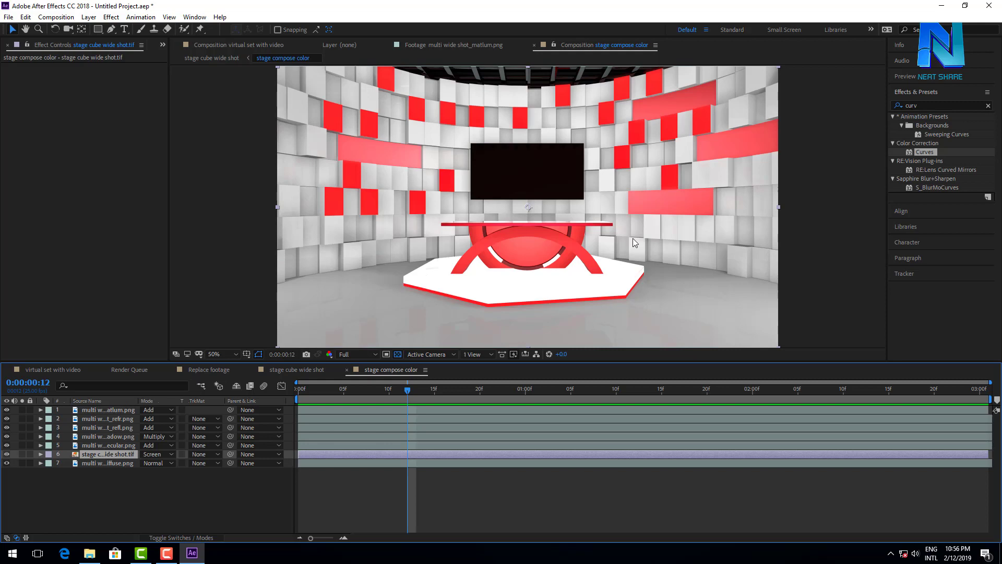
pyautogui.click(6, 453)
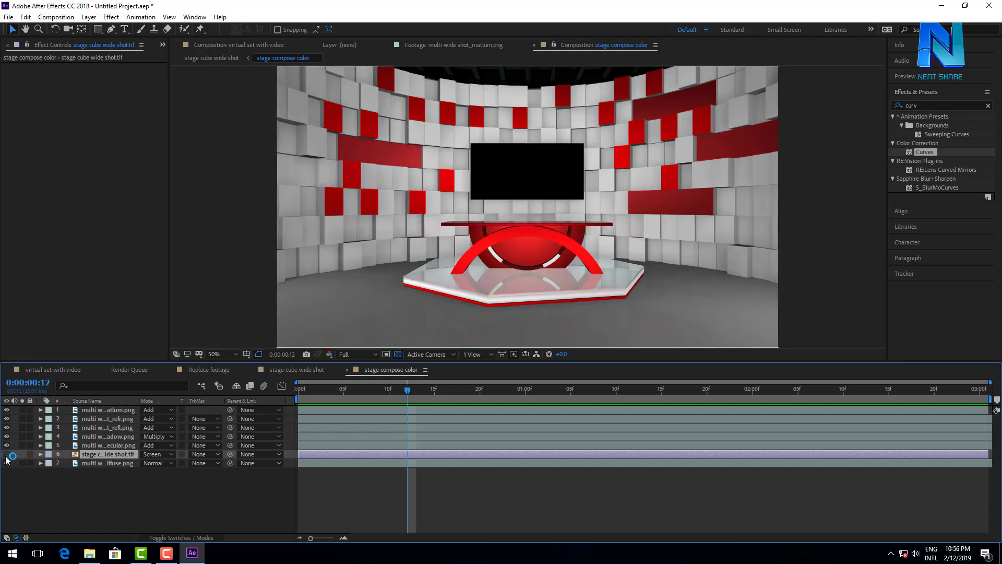
pyautogui.click(6, 453)
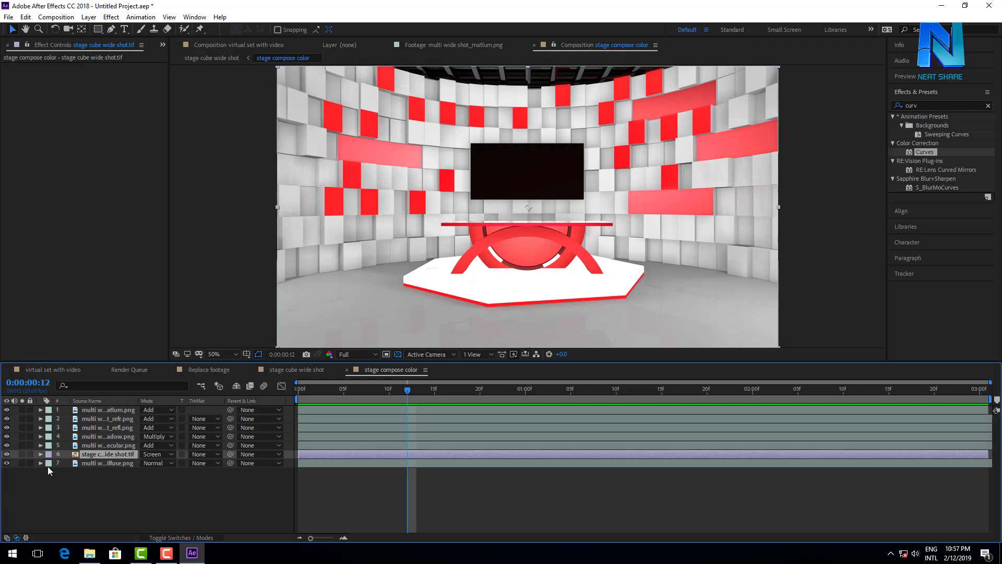
pyautogui.click(8, 454)
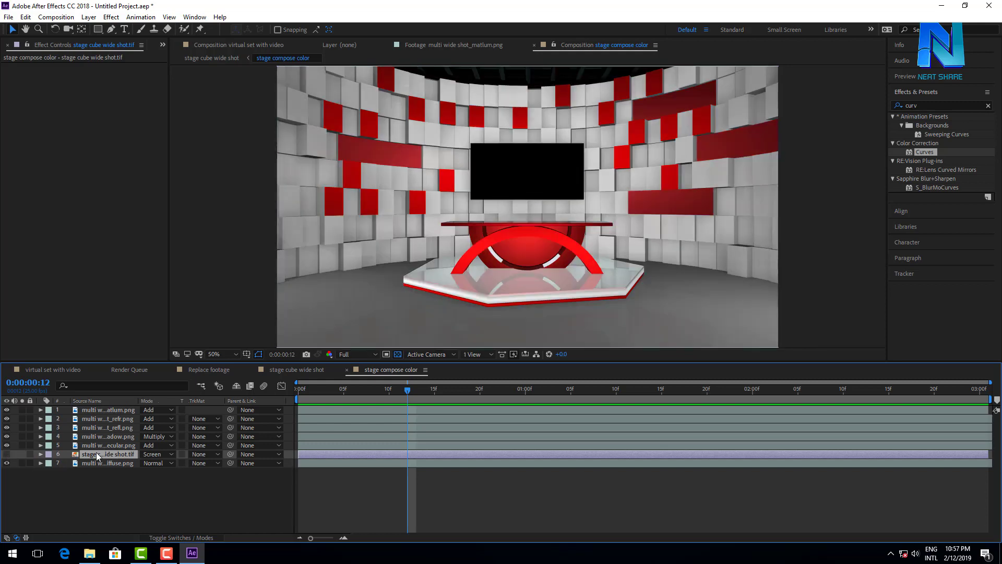
pyautogui.click(7, 454)
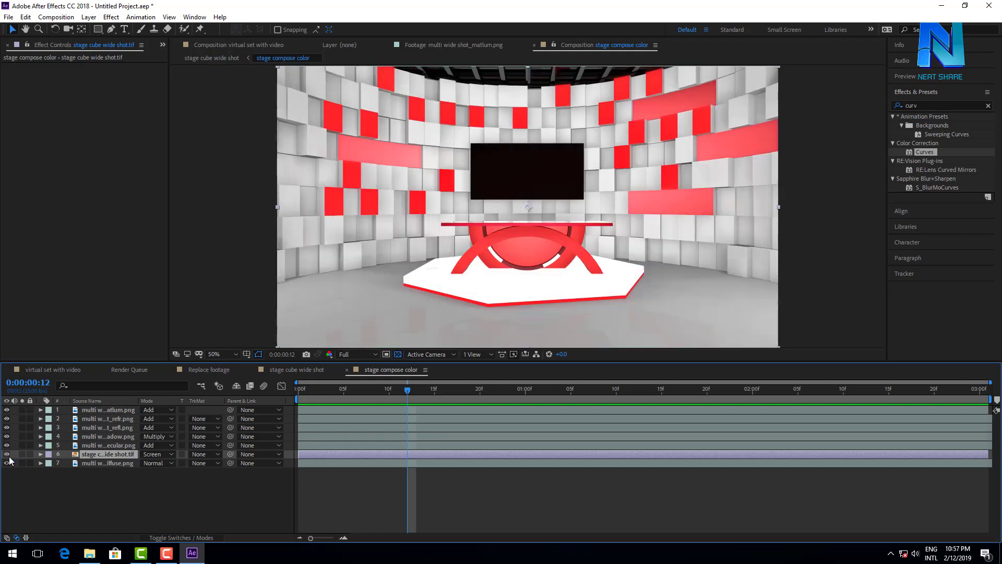
# Try Overlay and Lighten on the stage cube layer, return to Screen, and scrub opacity to 30%
pyautogui.click(168, 455)
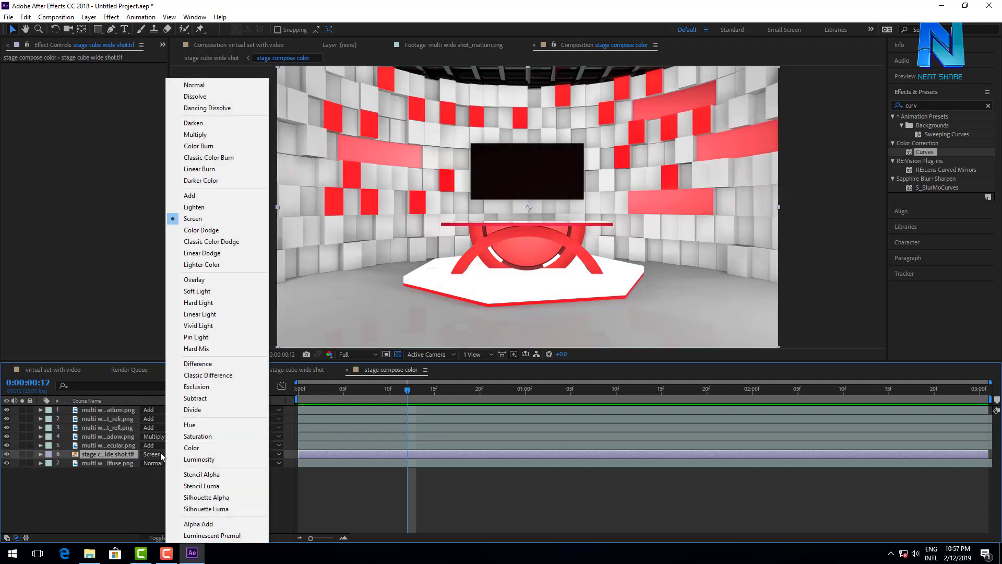
pyautogui.click(231, 280)
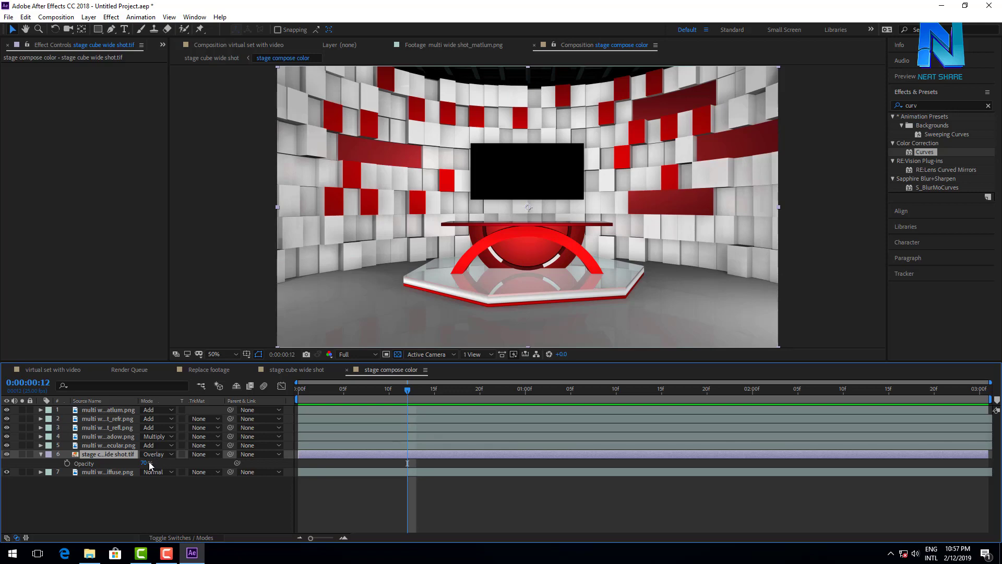
pyautogui.click(154, 454)
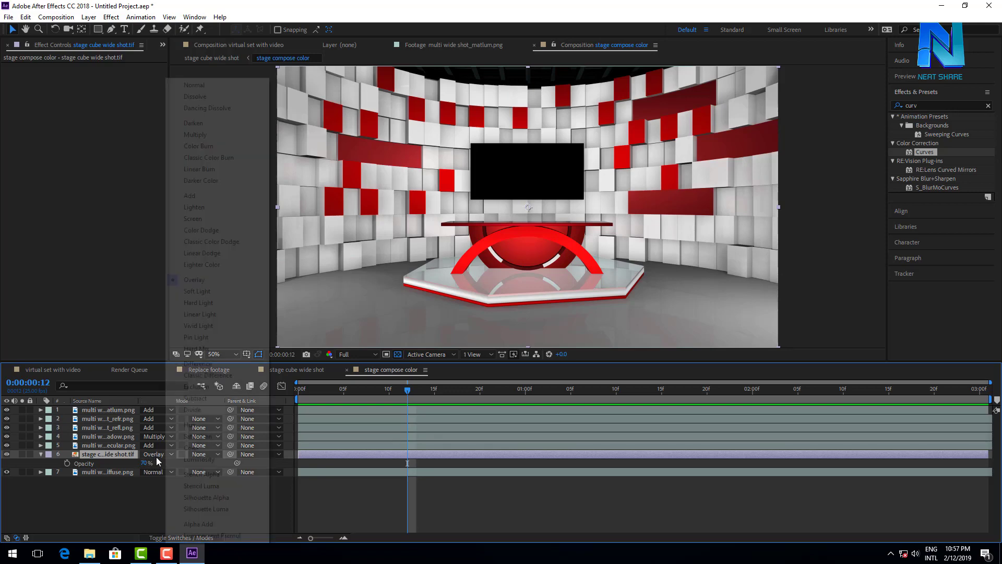
pyautogui.click(205, 205)
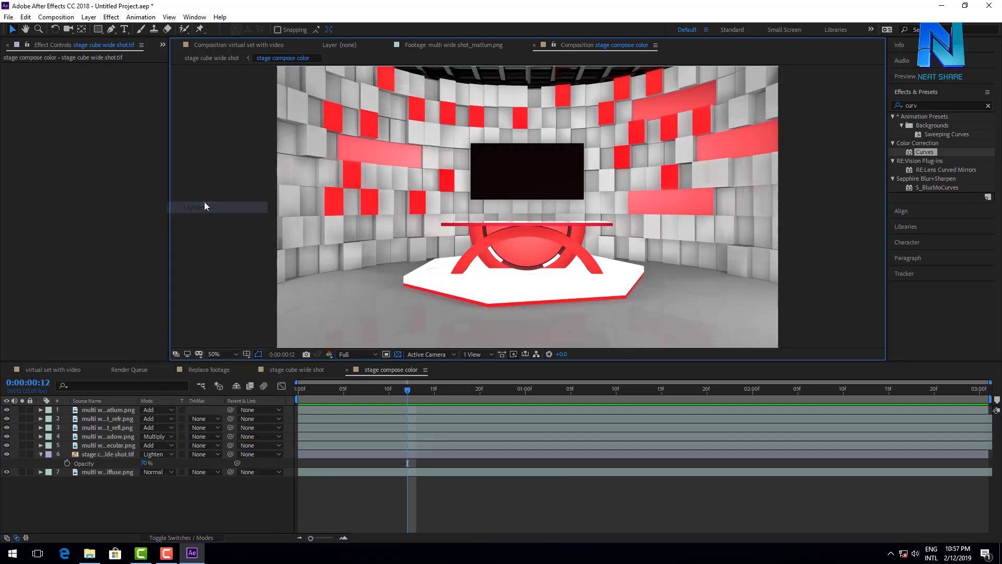
pyautogui.click(155, 454)
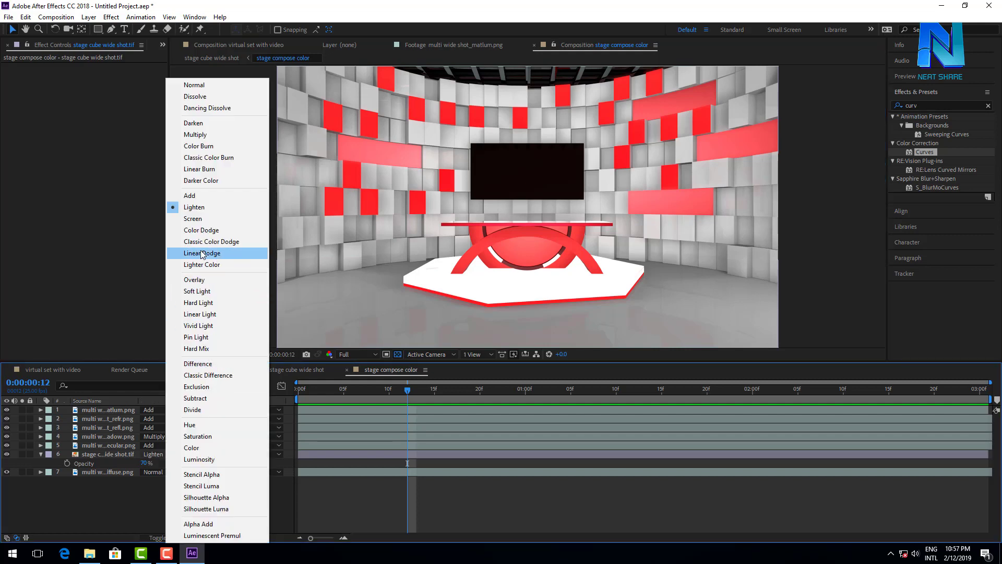
pyautogui.click(205, 218)
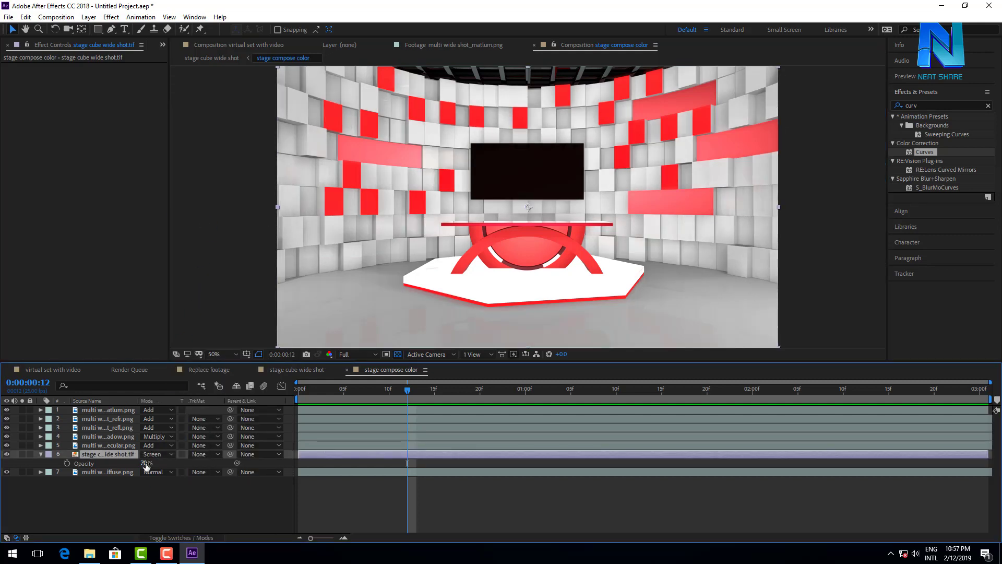
pyautogui.moveTo(144, 463)
pyautogui.mouseDown()
pyautogui.moveTo(114, 464)
pyautogui.moveTo(121, 461)
pyautogui.mouseUp()
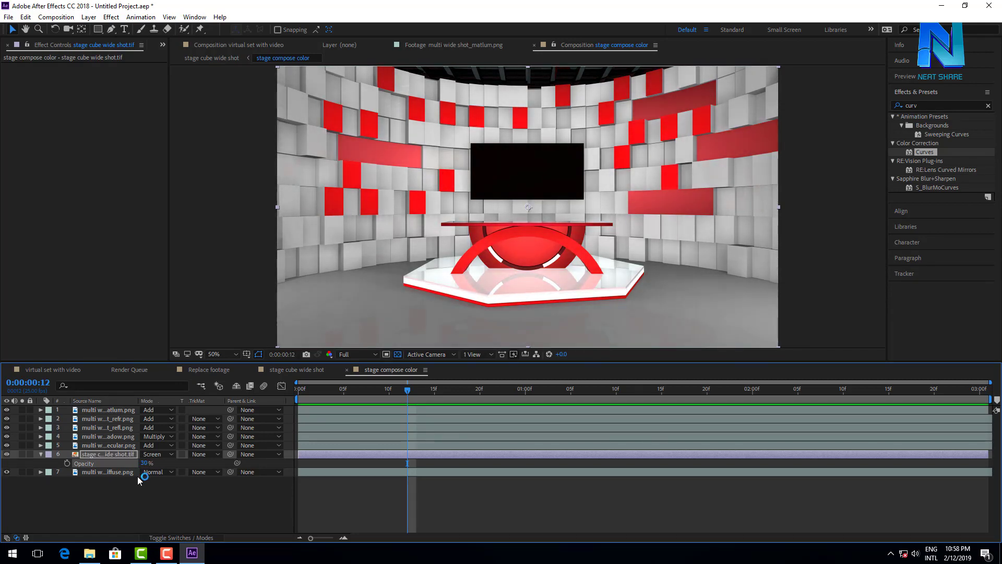
pyautogui.click(149, 493)
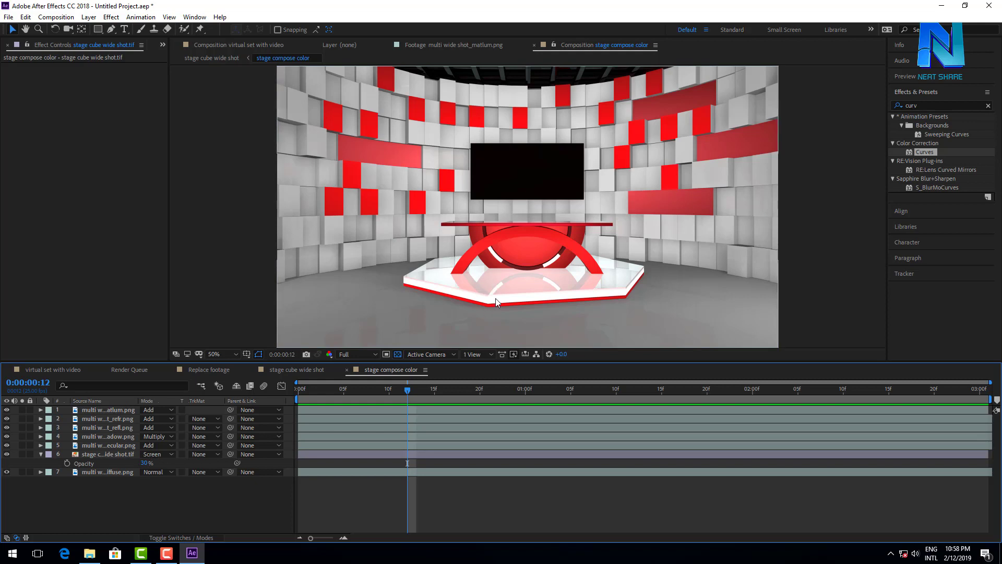
pyautogui.click(40, 454)
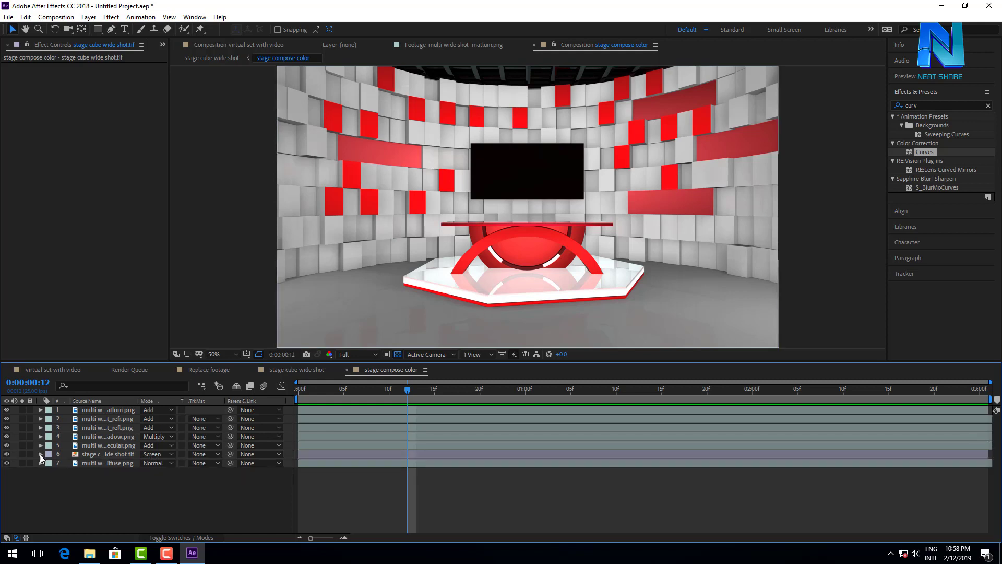
# Add a new adjustment layer at the top of the stage compose color comp
pyautogui.rightClick(86, 481)
pyautogui.moveTo(136, 369)
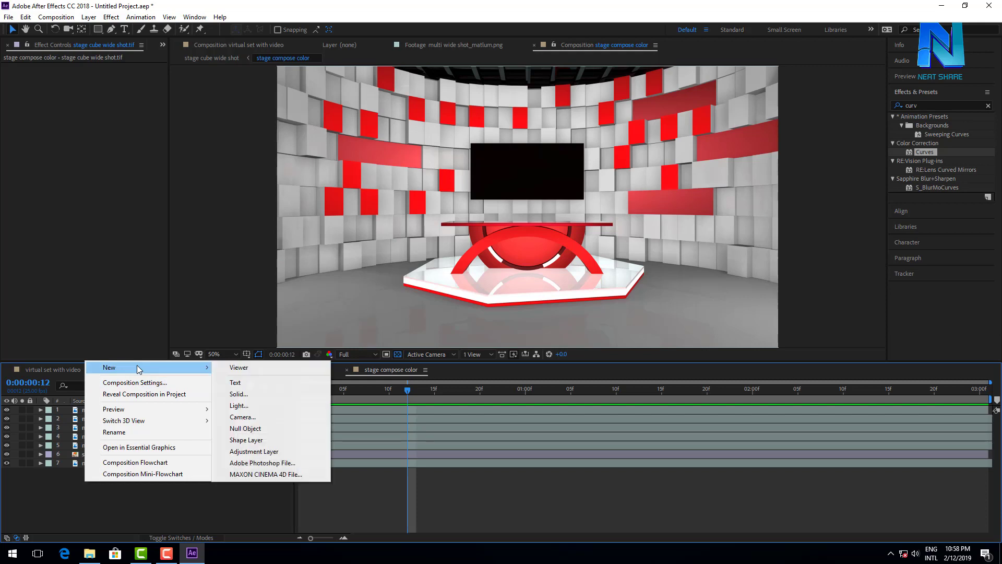
pyautogui.click(257, 454)
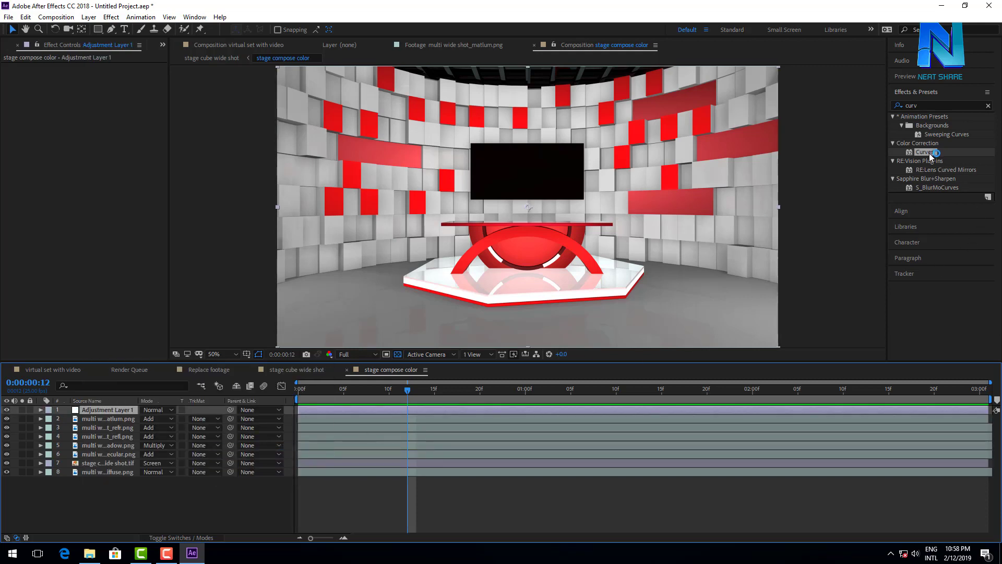
# Apply Curves to the adjustment layer and shape a gentle S-curve by lifting highlights and lowering shadows
pyautogui.moveTo(925, 152); pyautogui.dragTo(105, 411)
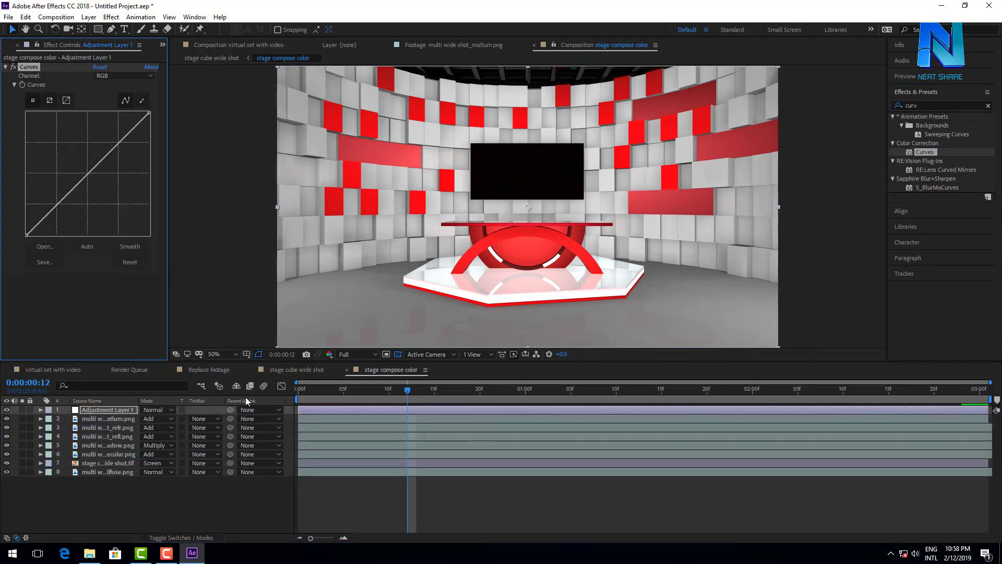
pyautogui.moveTo(120, 144); pyautogui.dragTo(115, 138)
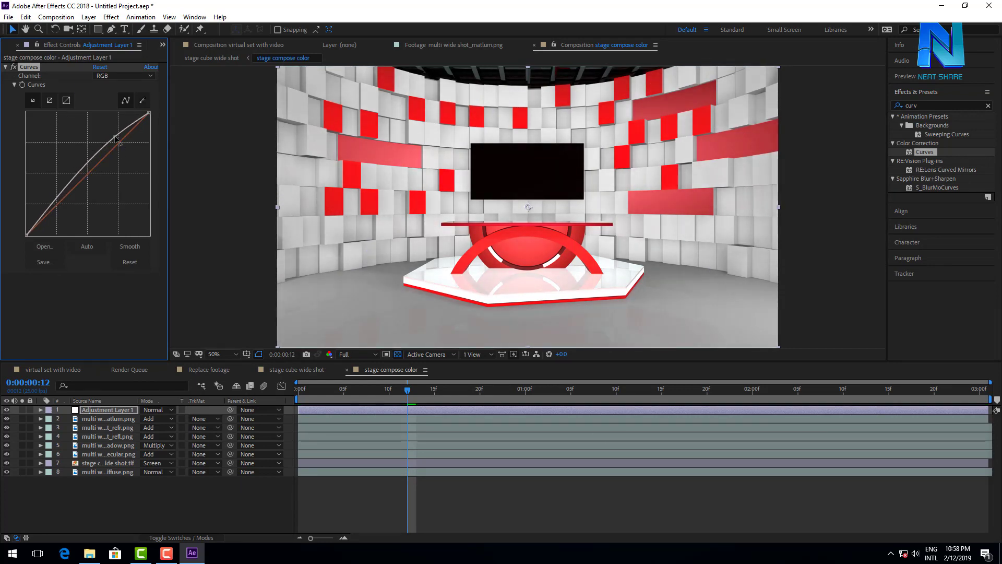
pyautogui.moveTo(51, 210); pyautogui.dragTo(46, 216)
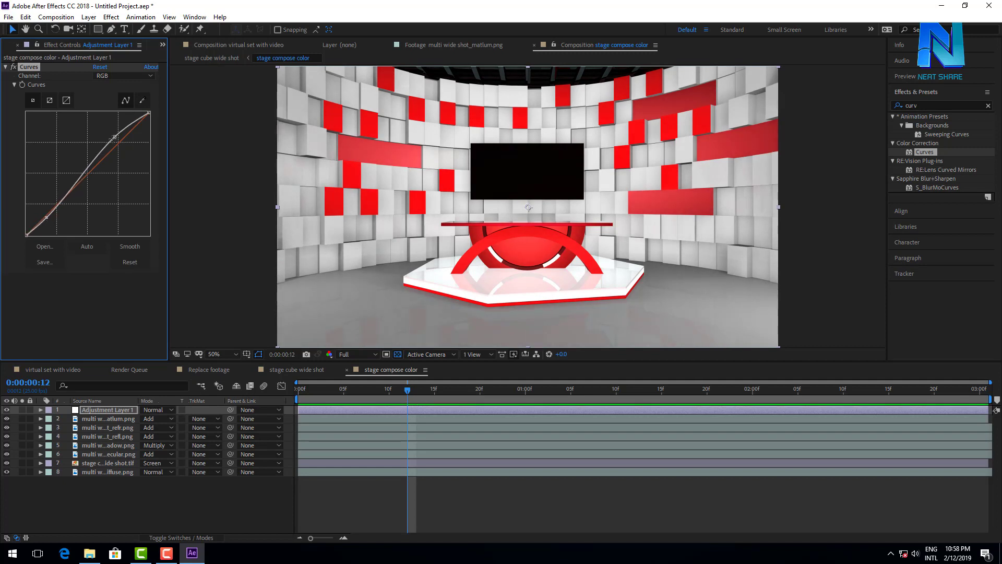
pyautogui.moveTo(114, 138); pyautogui.dragTo(116, 138)
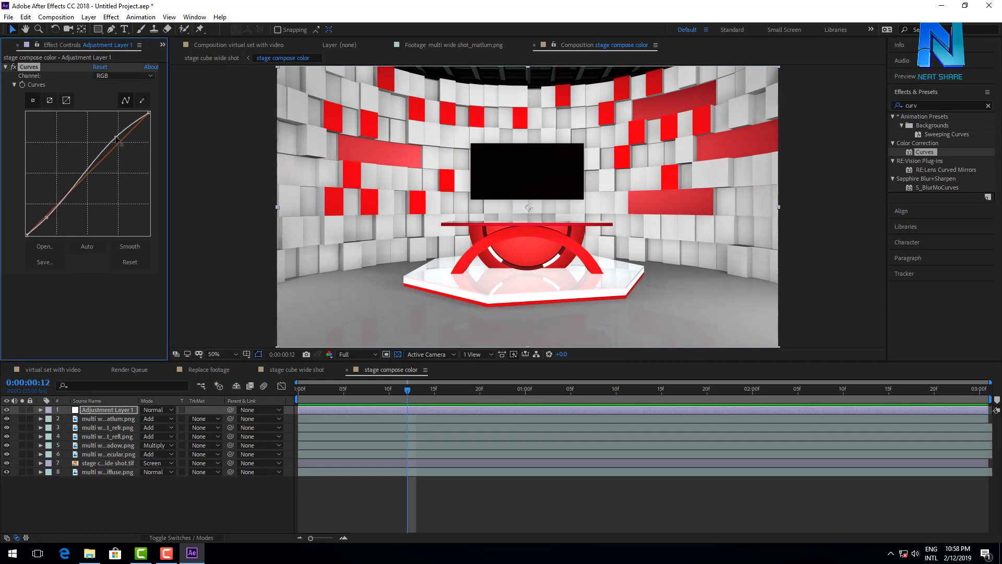
pyautogui.click(181, 485)
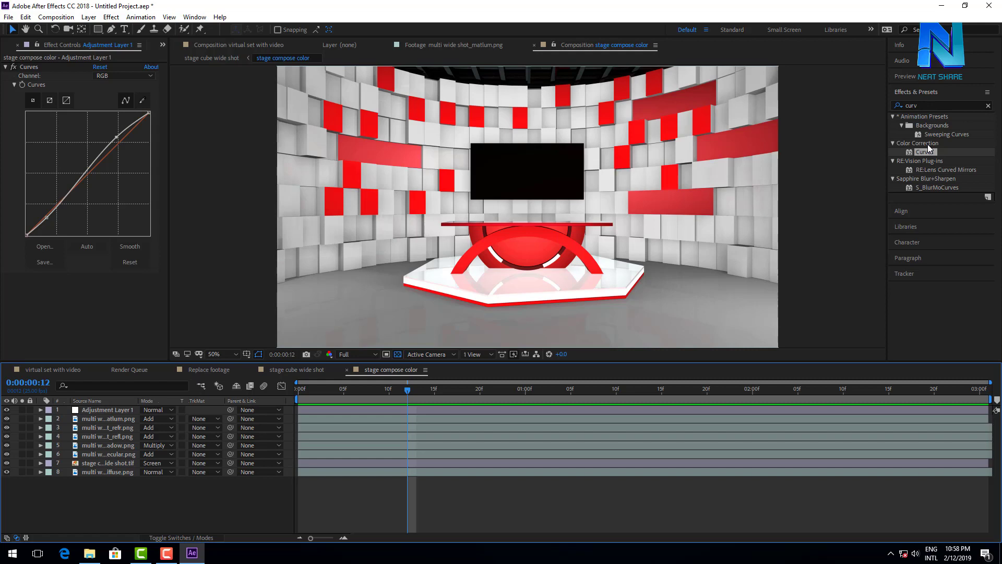
# Switch to the virtual set with video comp at 50% zoom and collapse the Replace footage layer
pyautogui.click(51, 370)
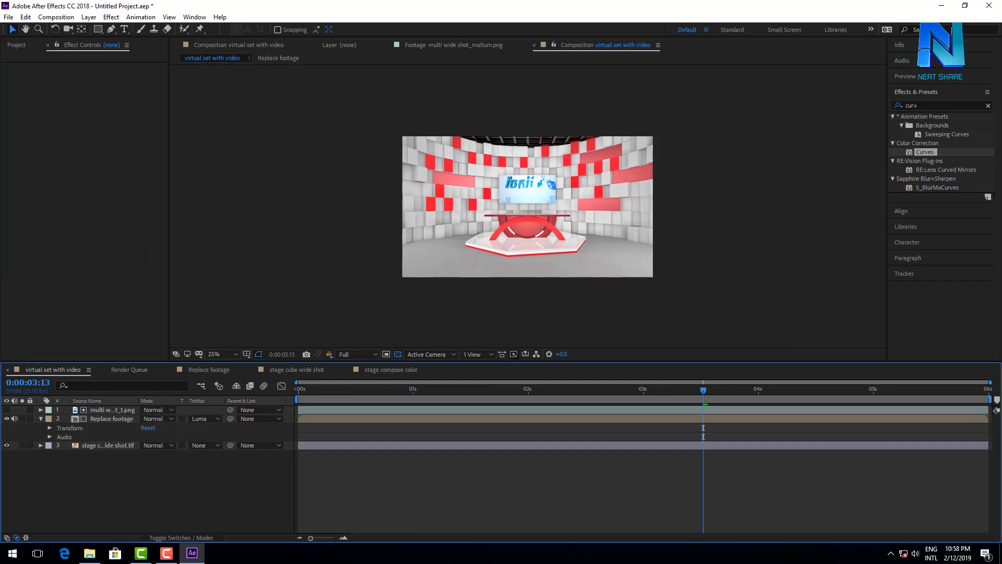
pyautogui.press('.')
pyautogui.press('.')
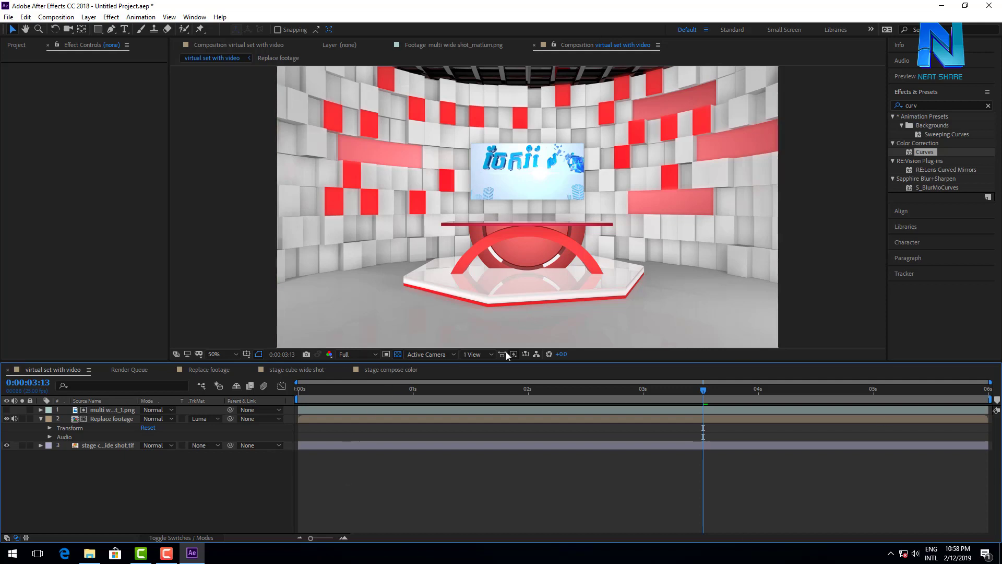
pyautogui.click(96, 419)
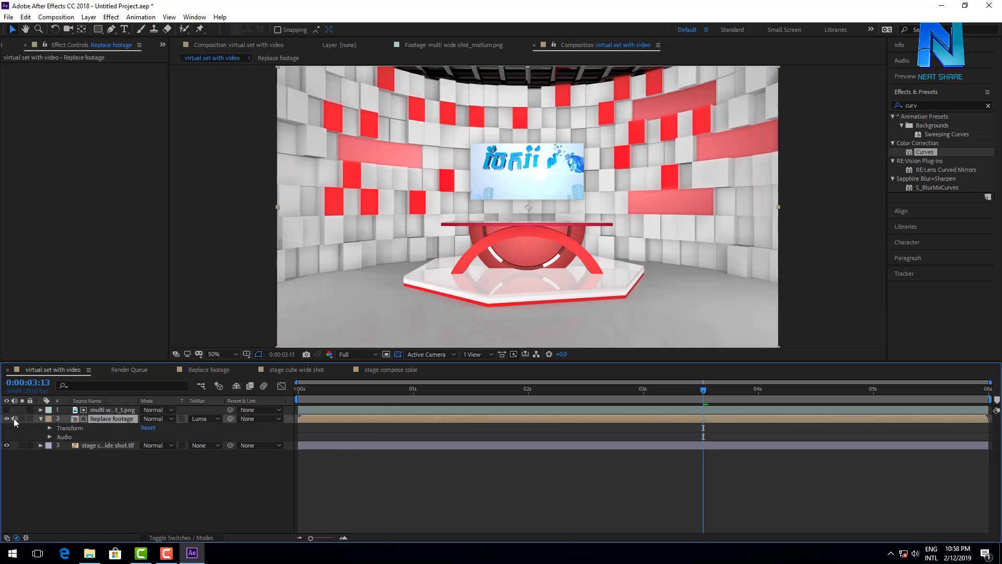
pyautogui.click(39, 419)
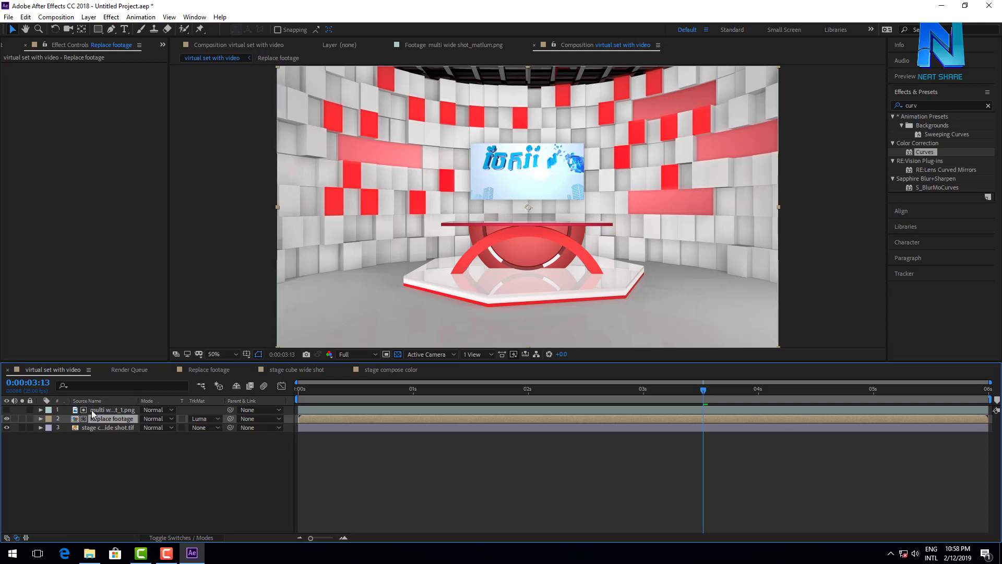
pyautogui.click(252, 455)
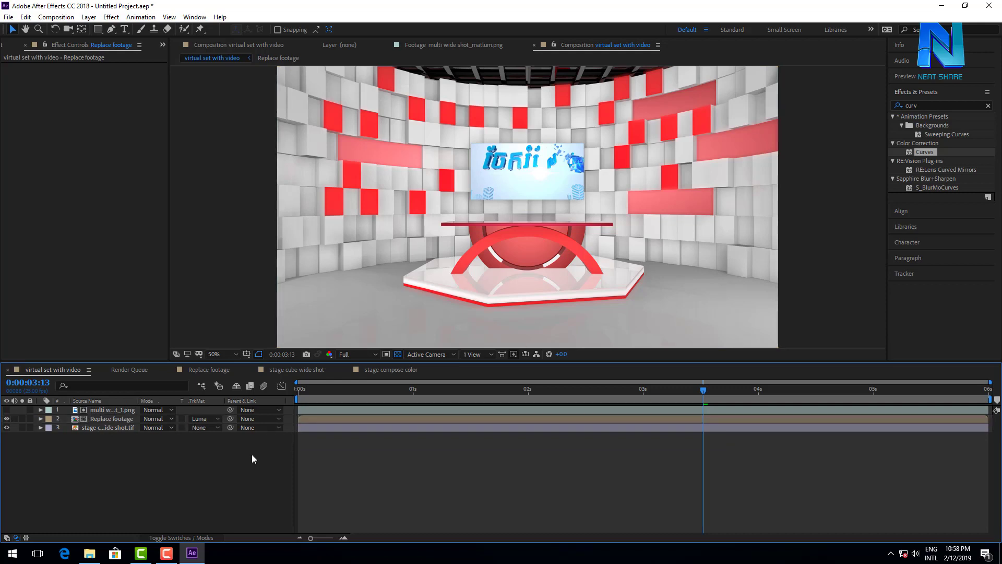